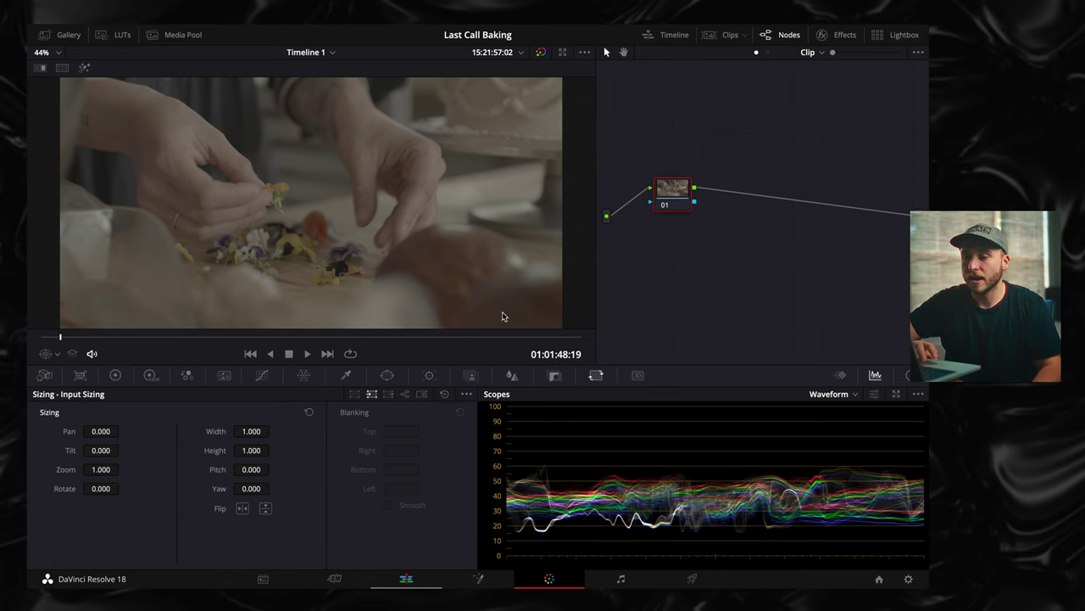
Step: Move the playhead to the close-up of the hand above the flowers at 01:01:53:14
click(58, 338)
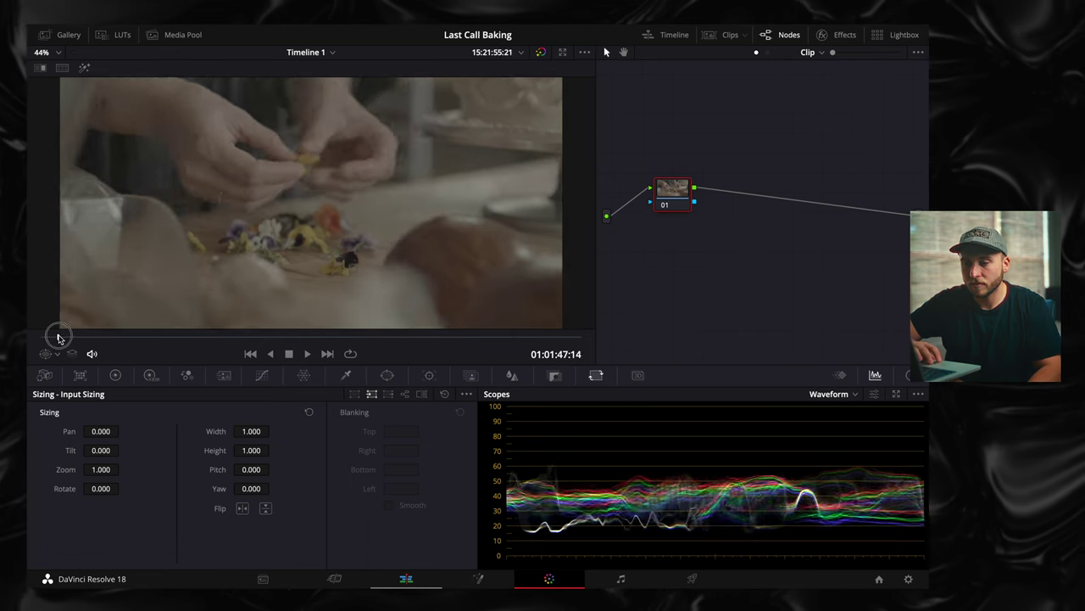
drag(59, 336, 57, 338)
key(Right)
key(Right)
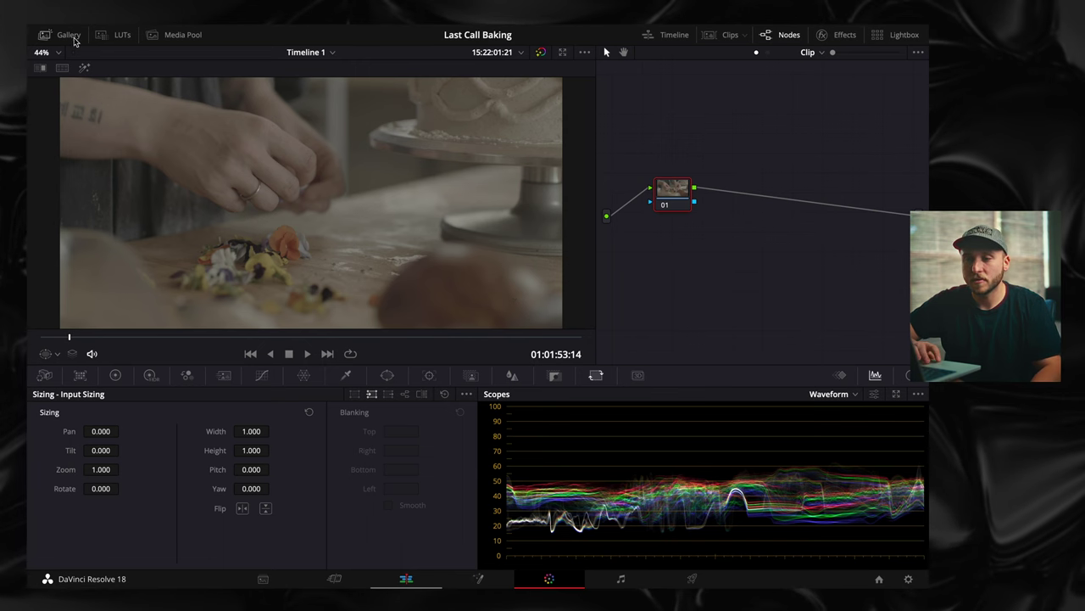
Step: Choose the Inspo still of hands among flowers as reference and wipe it against the current clip
click(71, 37)
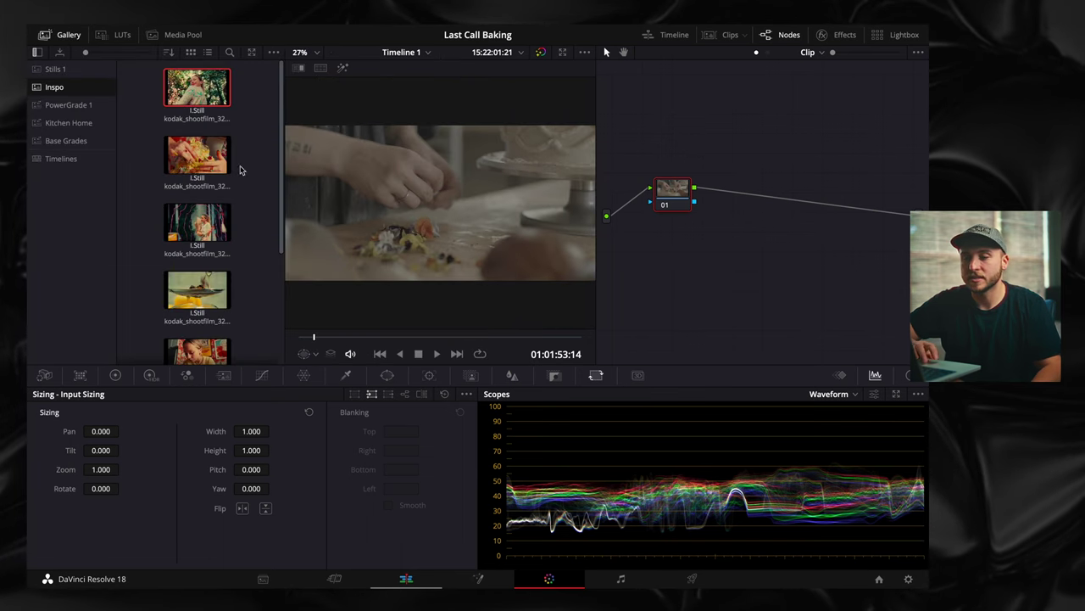
click(204, 161)
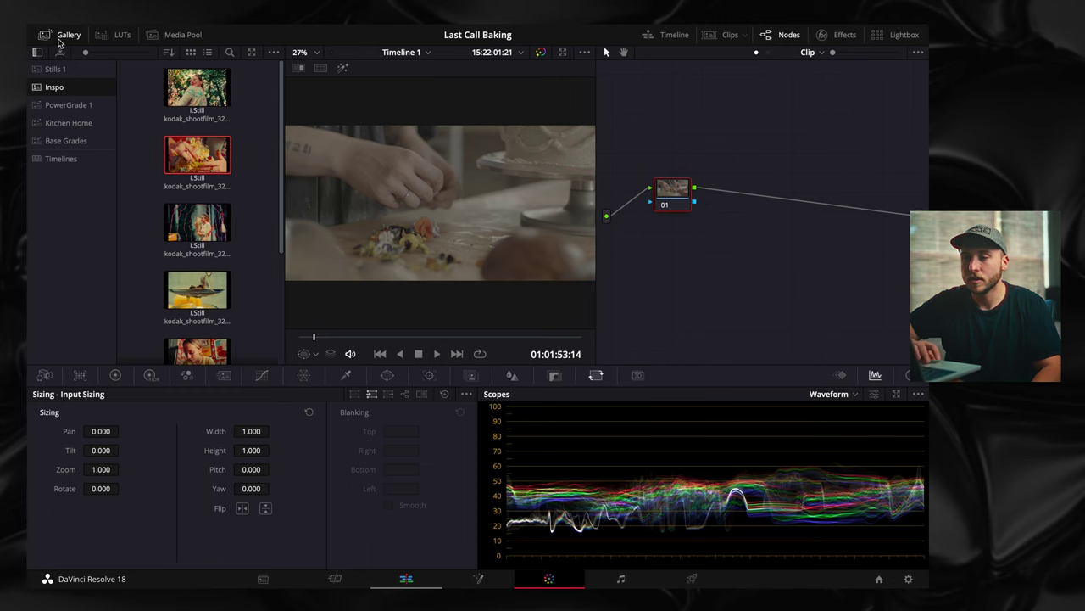
click(64, 35)
key(ctrl+w)
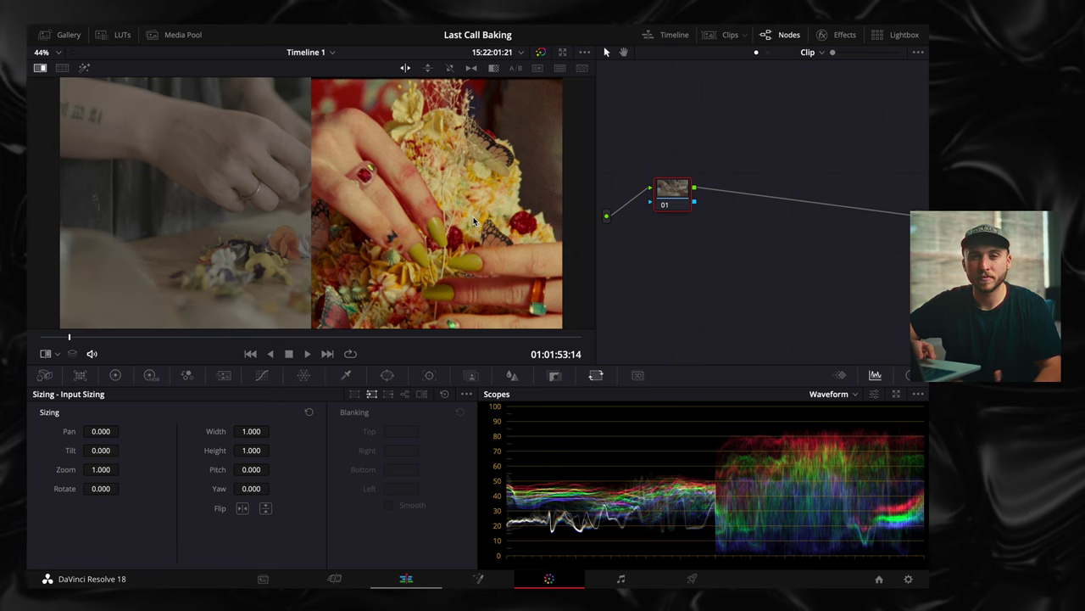
Step: Add five serial nodes after node 01 and arrange nodes 05 and 06 in a second row
key(alt+s)
key(alt+s)
key(alt+s)
key(alt+s)
key(alt+s)
mouse_move(736, 258)
mouse_down()
mouse_move(638, 240)
mouse_move(721, 259)
mouse_up()
Step: Apply the Dehancer Pro 6.3.0 film emulation effect to node 05
click(842, 39)
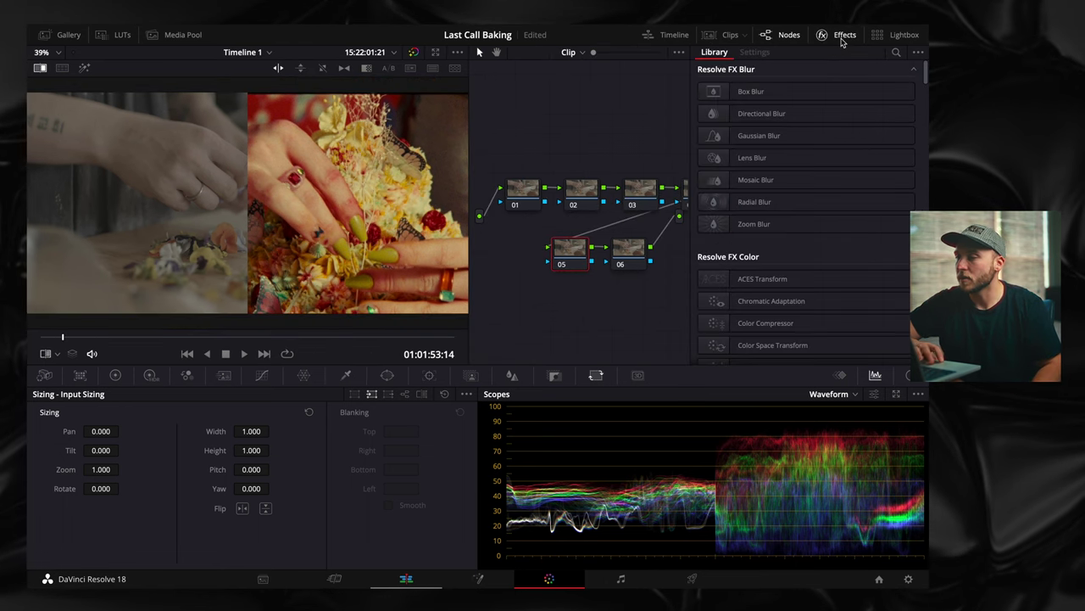
scroll(856, 165, down, 10)
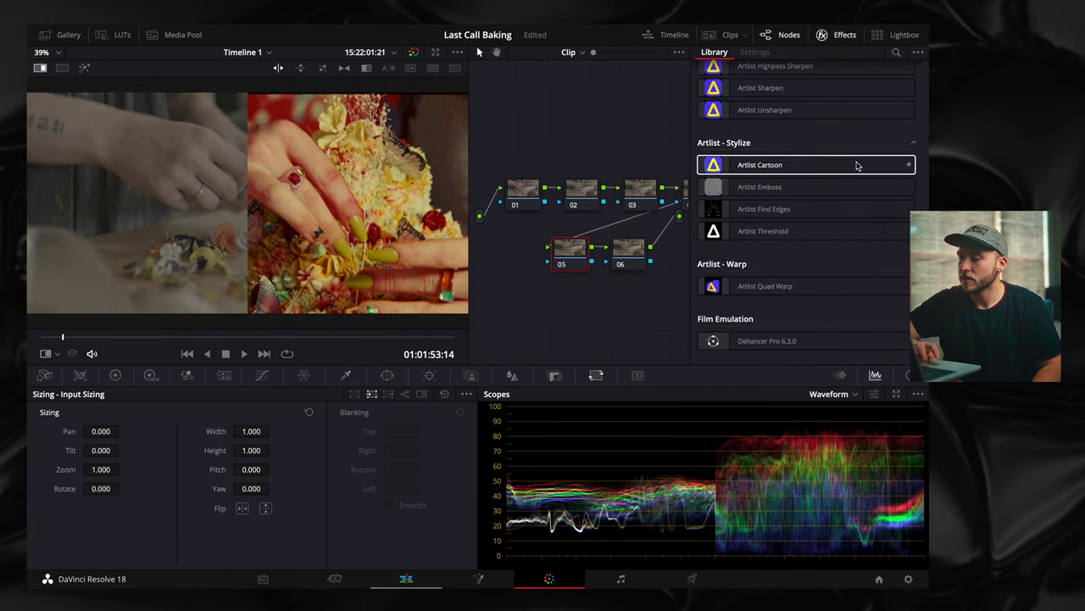
drag(785, 344, 568, 250)
click(826, 38)
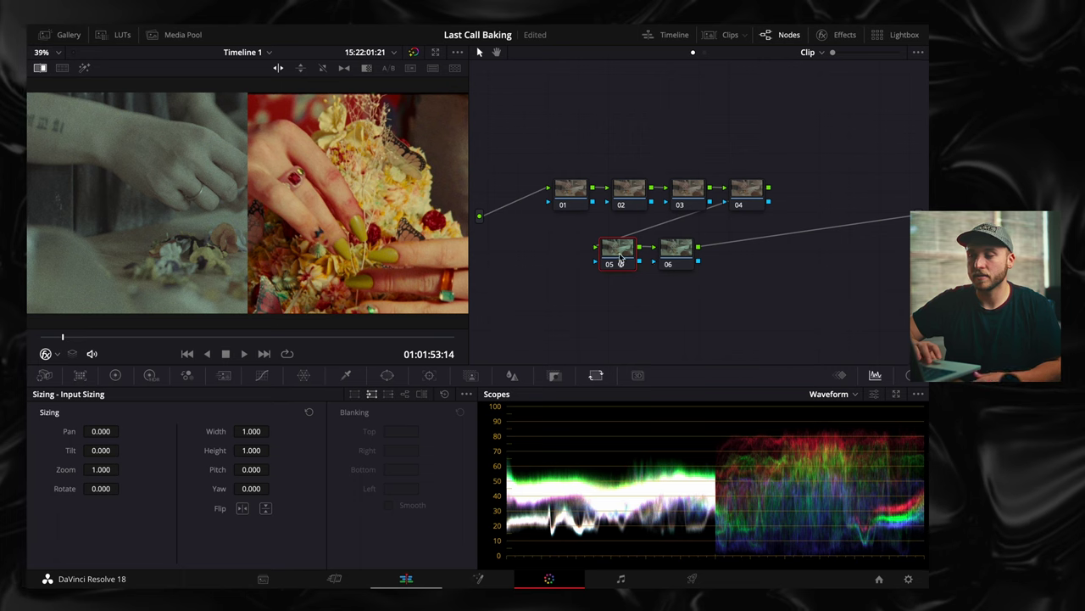
Step: Label node 01 "nr"
click(562, 154)
drag(561, 156, 782, 198)
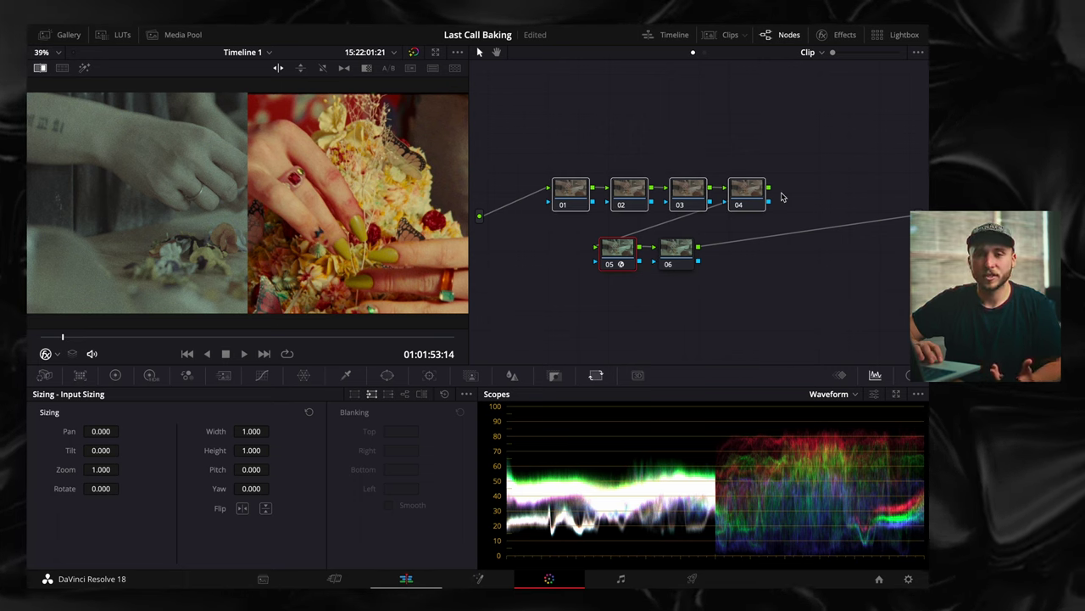
right_click(575, 188)
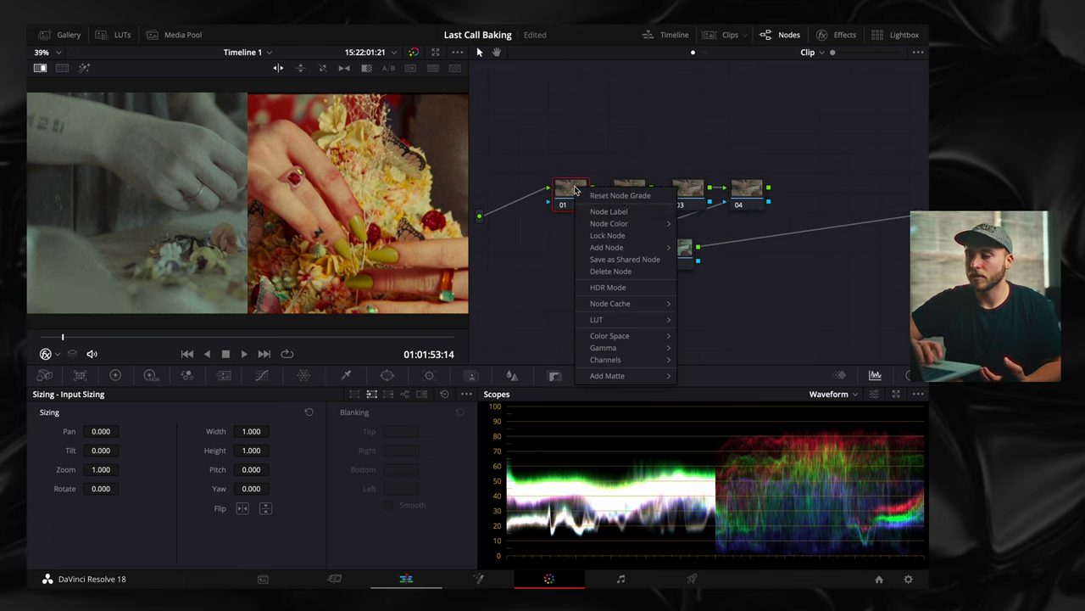
click(592, 212)
text(nr)
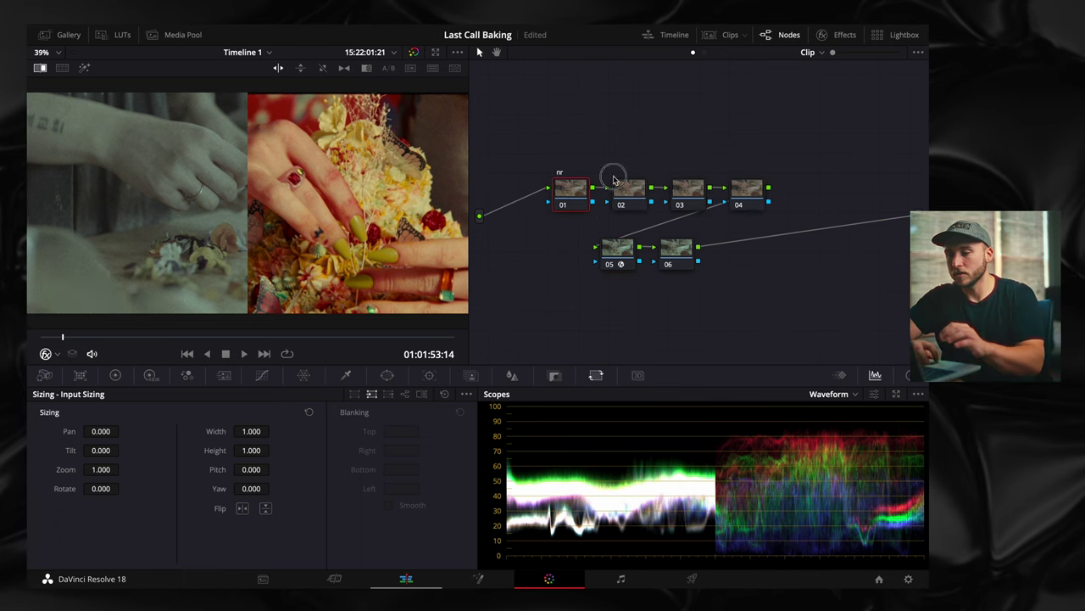
Step: Label nodes 02, 03 and 04 "Exposure", "Balance" and "Look Grade"
right_click(628, 196)
click(647, 160)
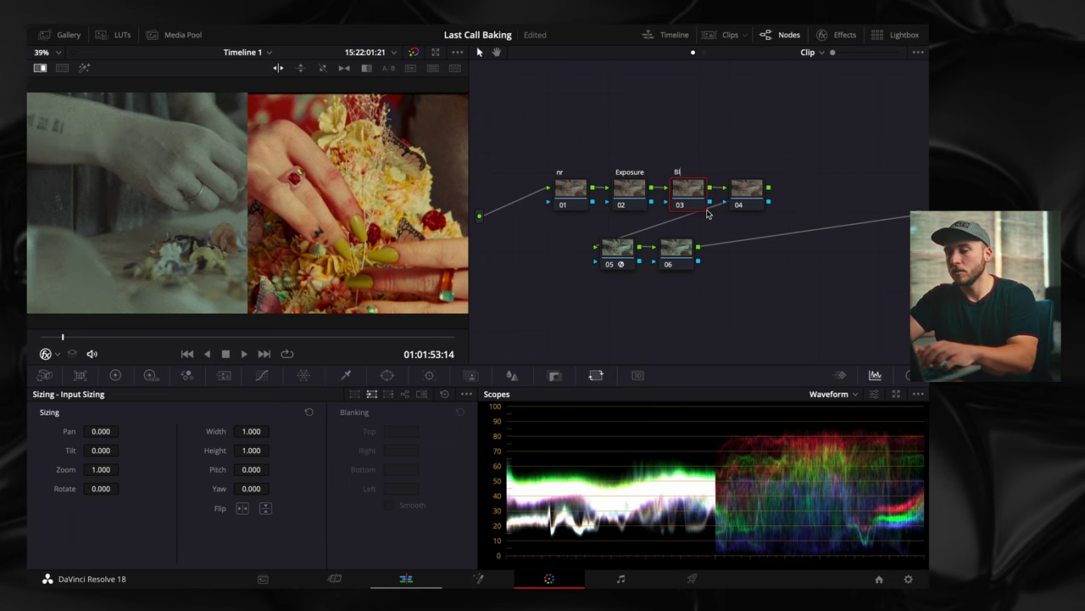
text(Balance)
right_click(753, 193)
click(770, 218)
text(Look Grade)
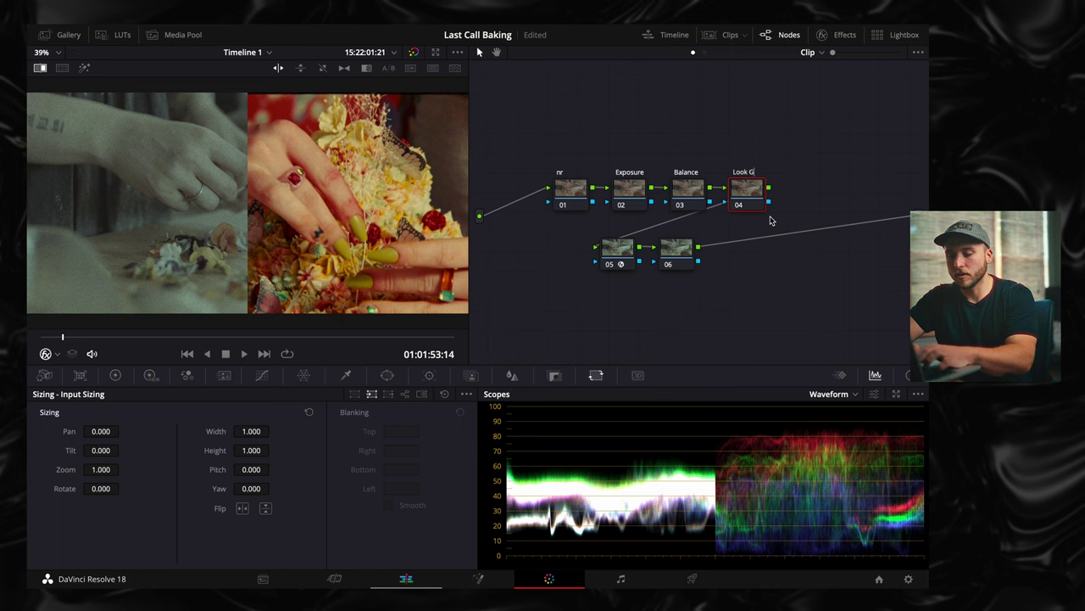
Step: Add two more serial nodes after node 06
click(681, 252)
key(alt+s)
key(alt+s)
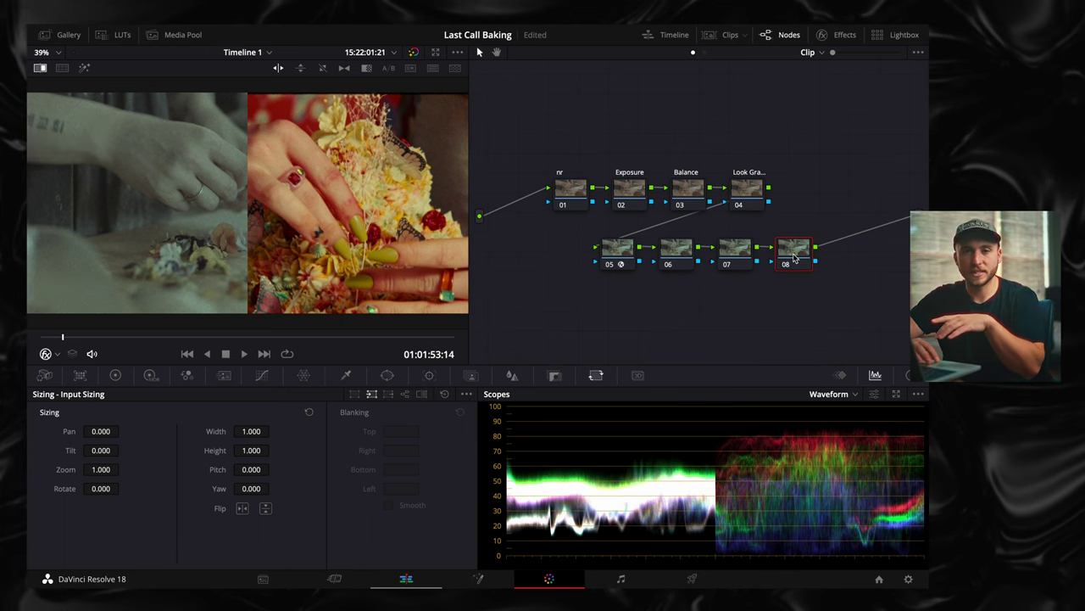
Step: Select the Dehancer node, then turn off the reference wipe and widen the viewer
click(617, 250)
click(40, 68)
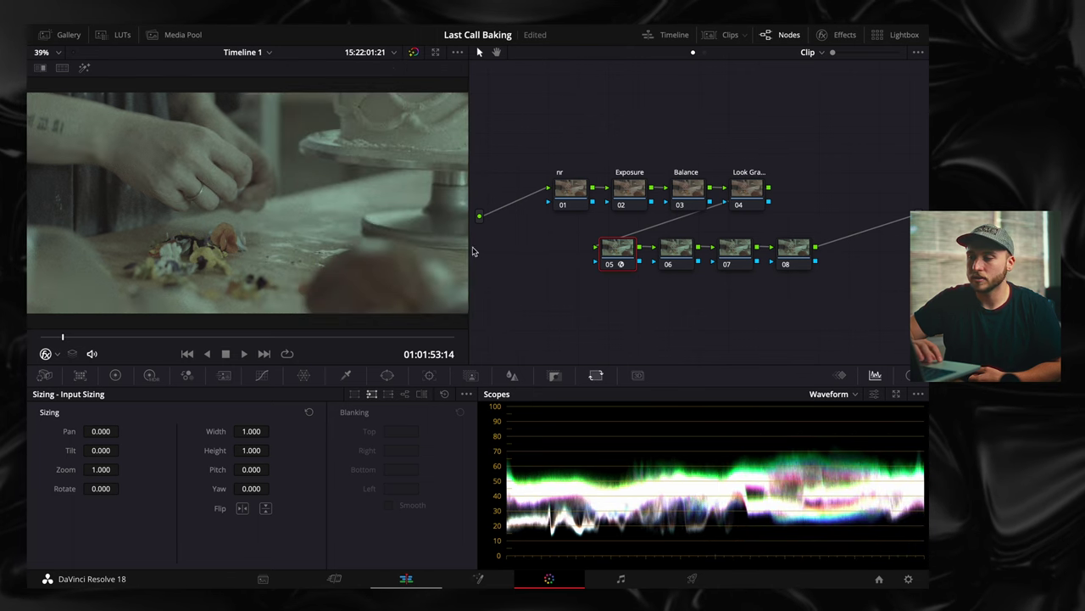
drag(474, 249, 525, 263)
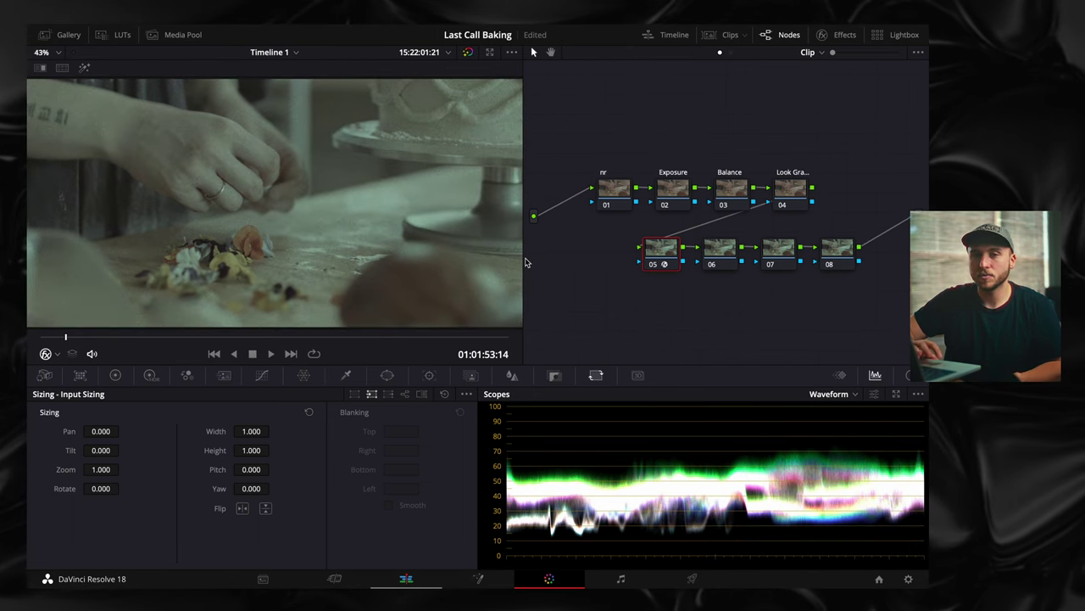
Step: Disable Film Grain in the Dehancer settings of node 05
click(843, 38)
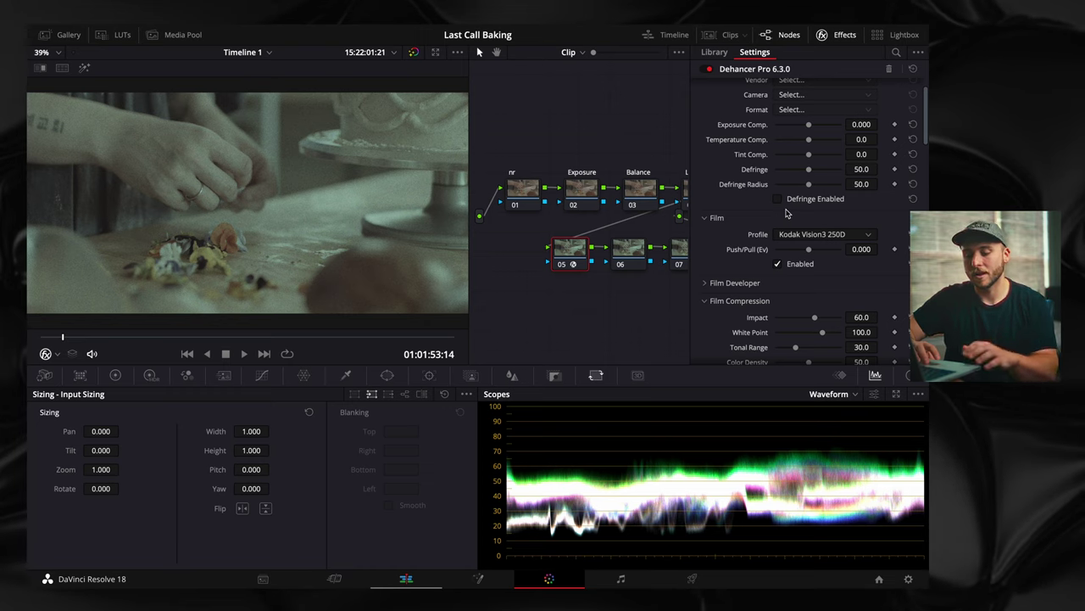
click(718, 219)
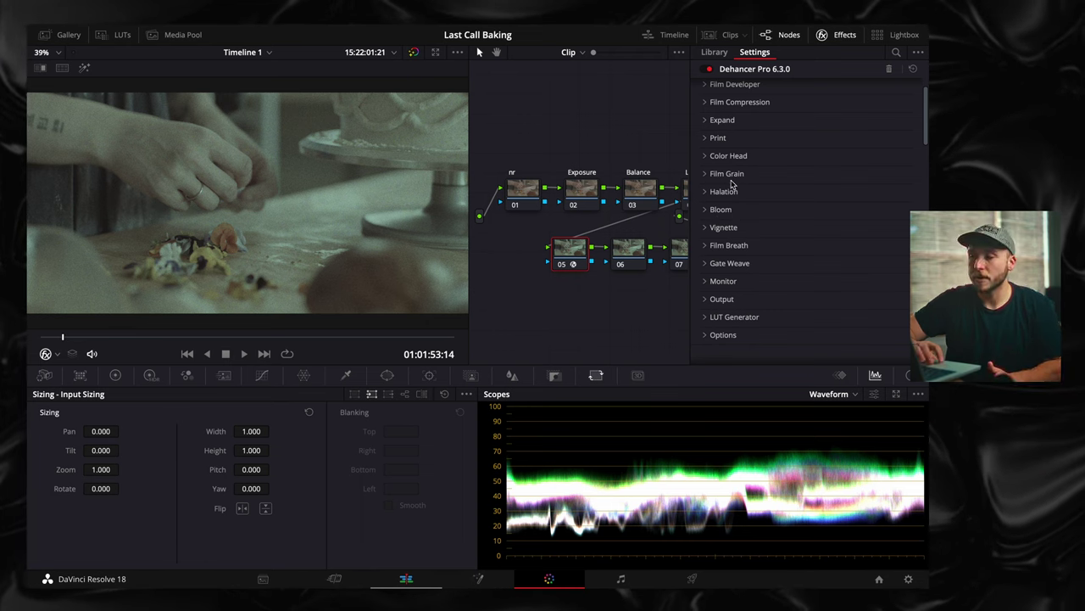
click(728, 175)
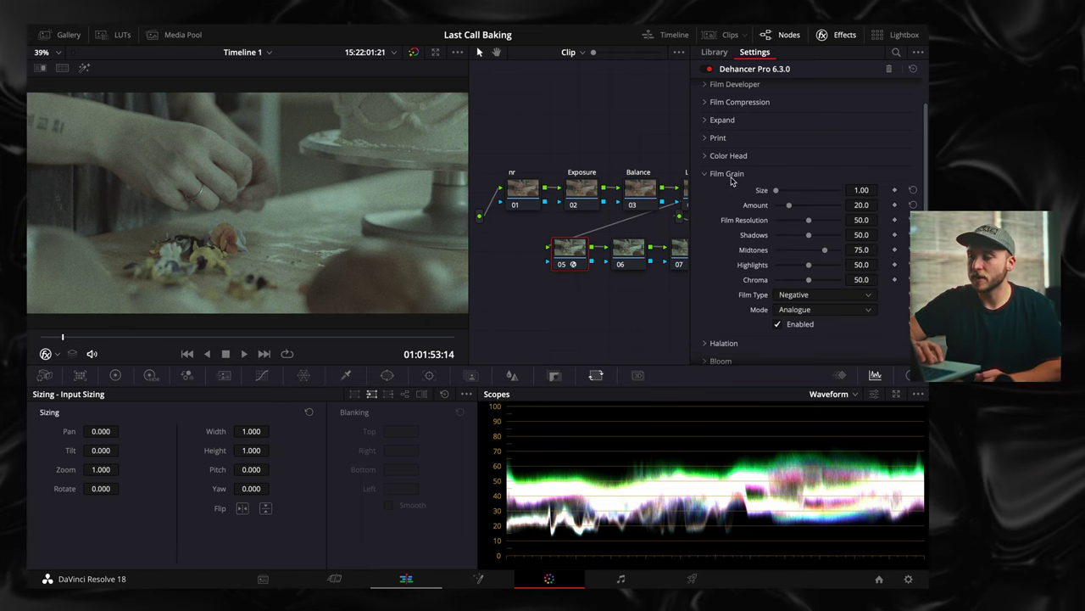
click(779, 325)
click(709, 174)
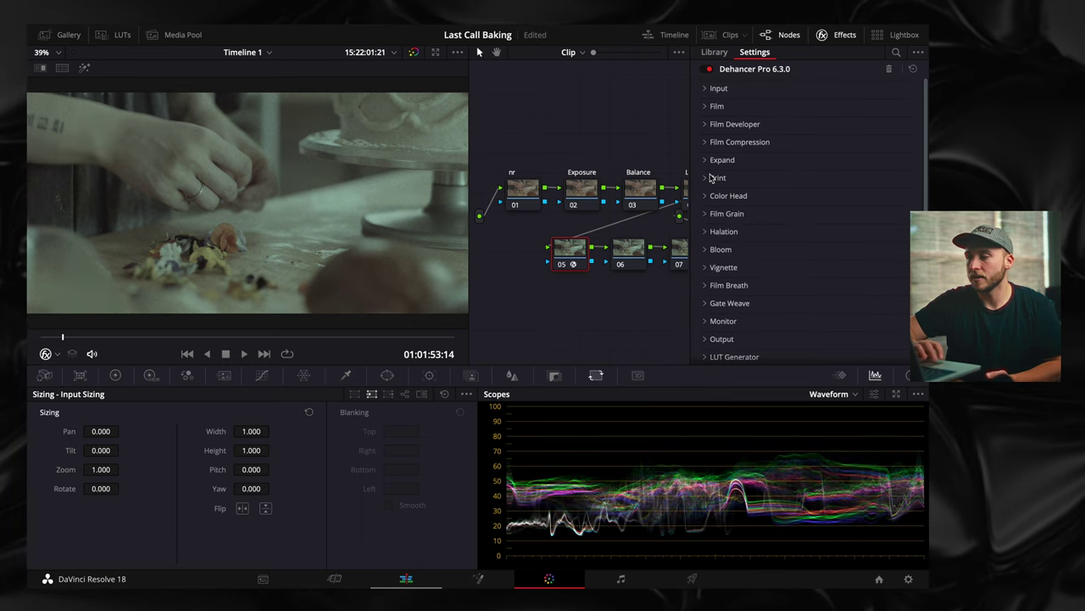
Step: Set the Dehancer input source to Choose Camera with vendor RED, camera Komodo 6K and format IPP2 RWG L...0 Standard
click(721, 89)
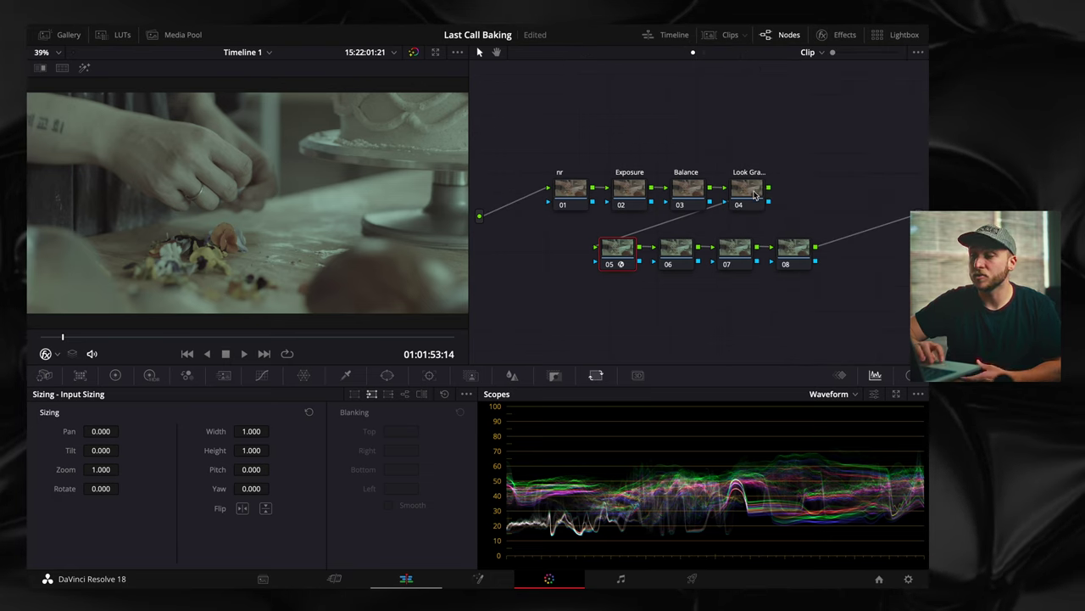
click(755, 194)
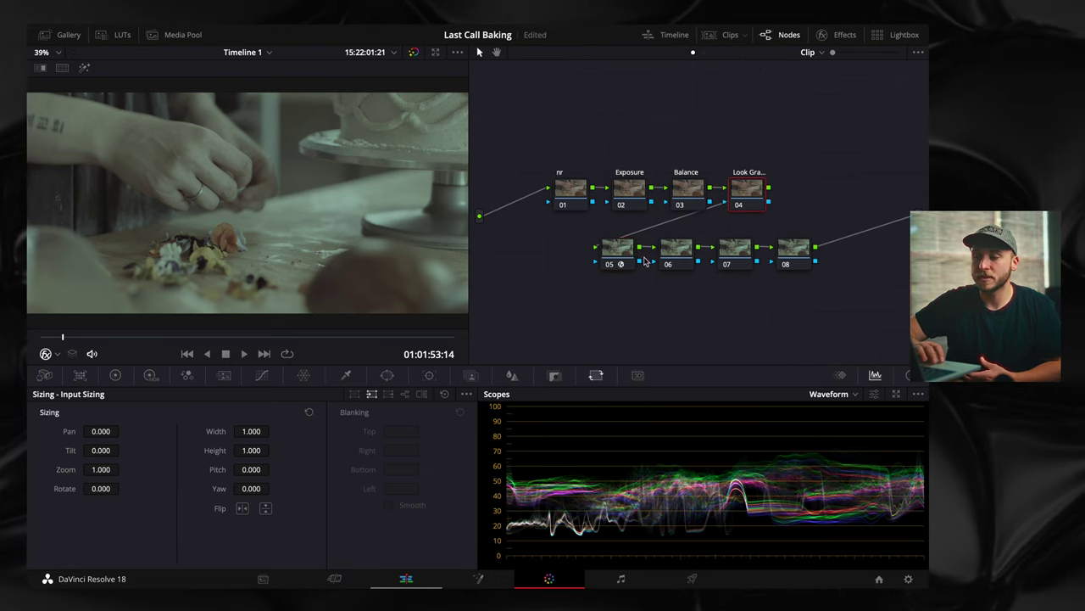
click(833, 36)
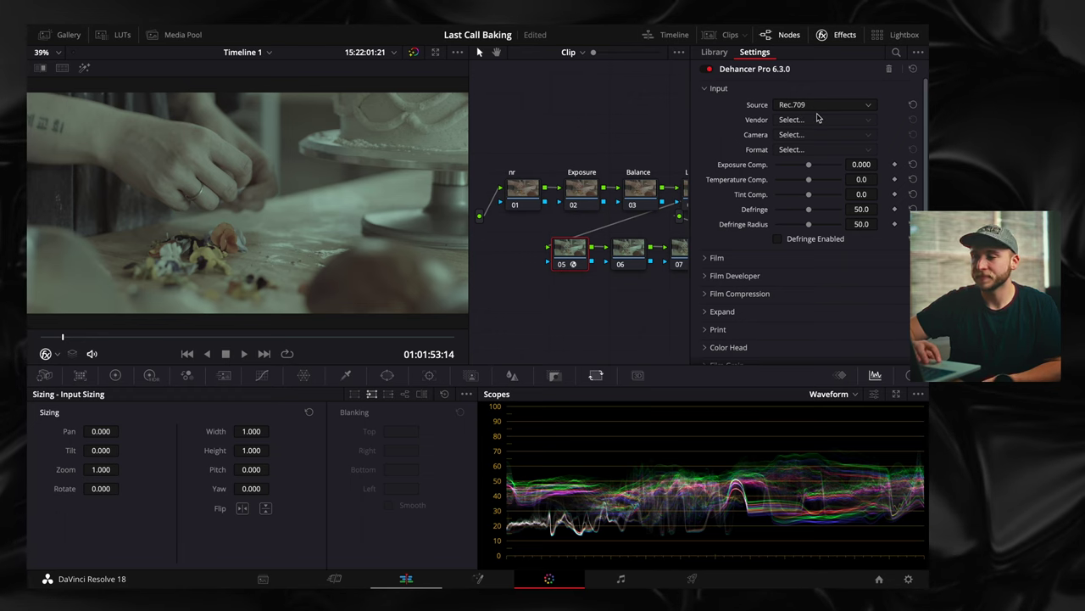
click(820, 107)
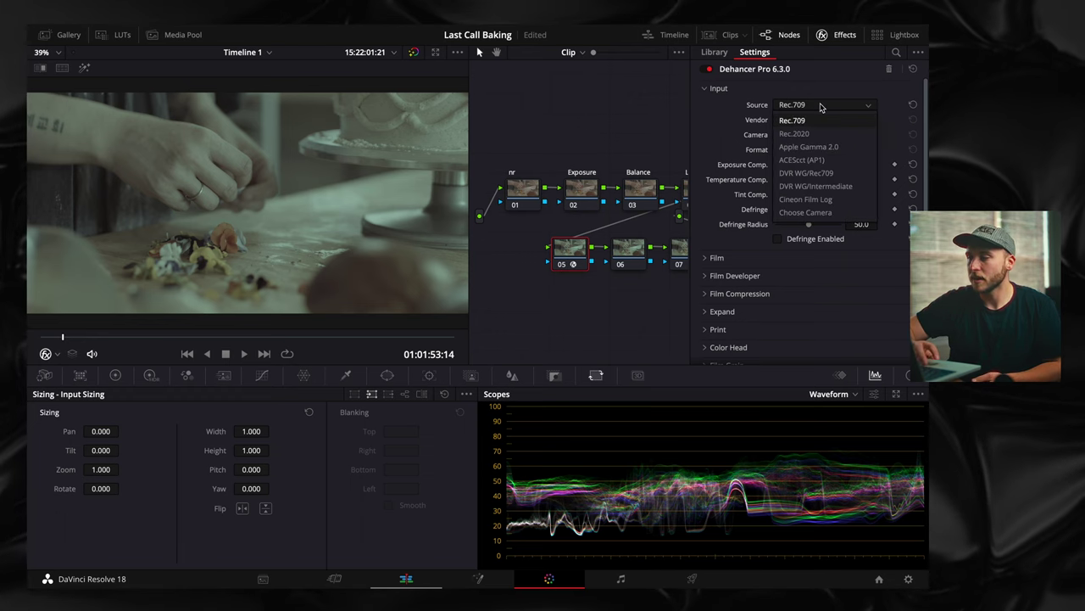
click(816, 212)
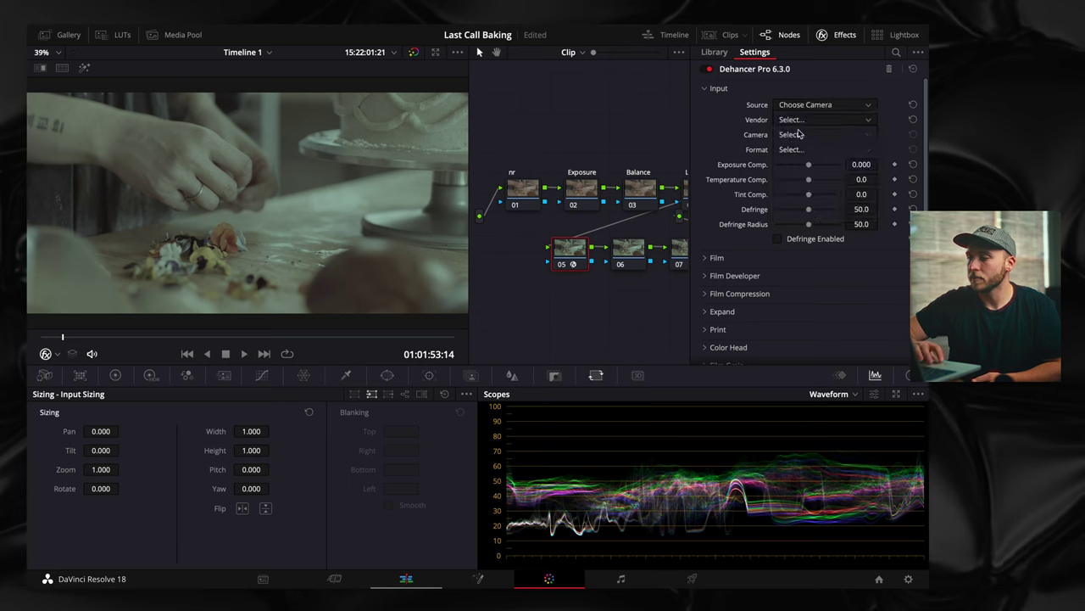
click(799, 126)
click(788, 254)
click(802, 134)
click(799, 188)
click(794, 151)
click(810, 181)
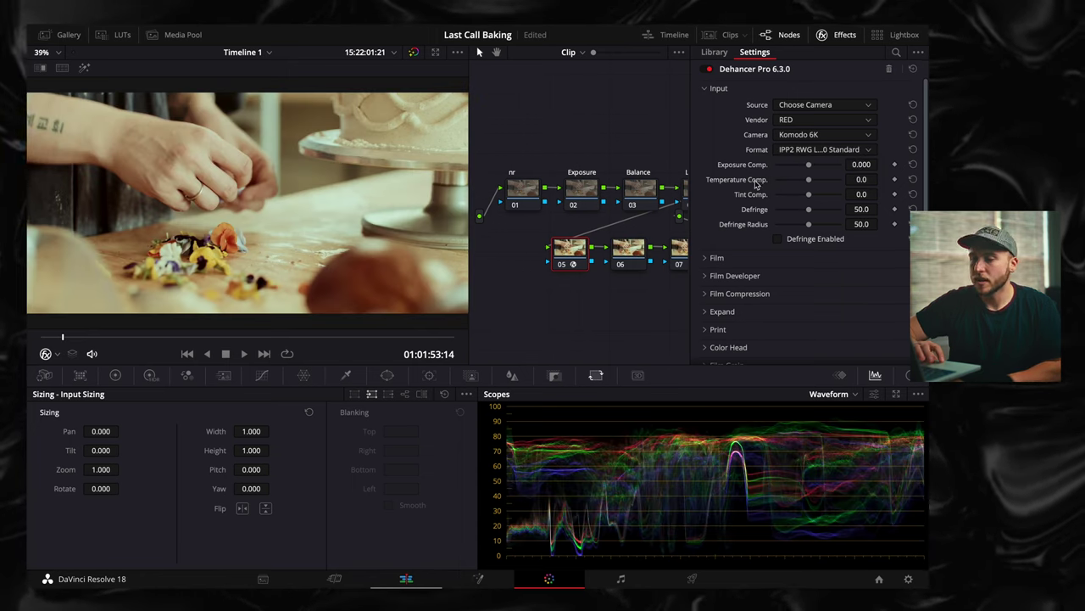
Step: Examine the available Dehancer film profiles and the film processing sections below them
click(718, 88)
click(717, 106)
click(799, 122)
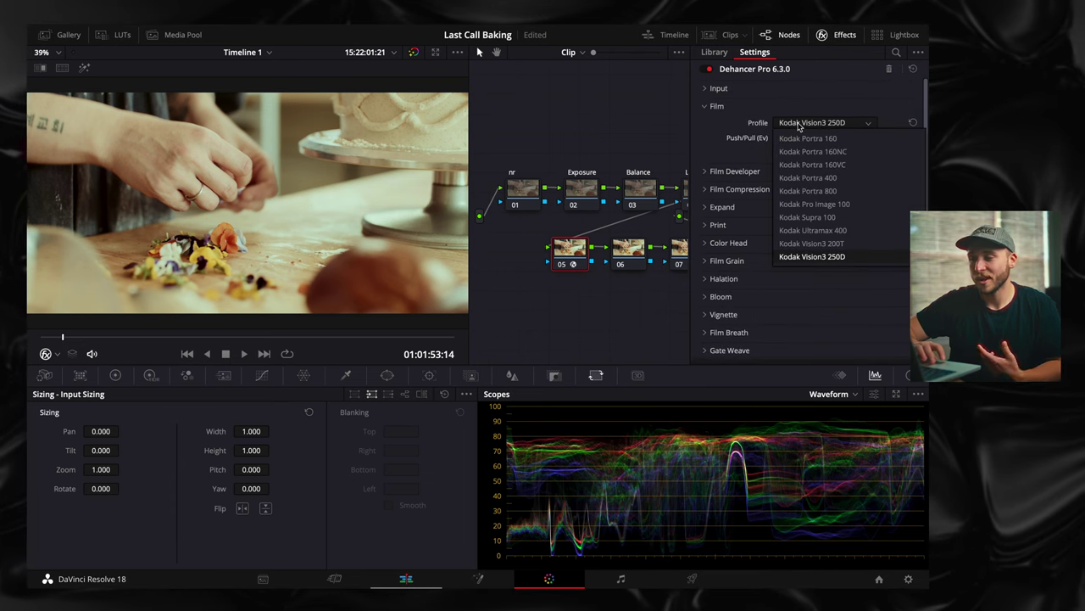
scroll(868, 203, down, 3)
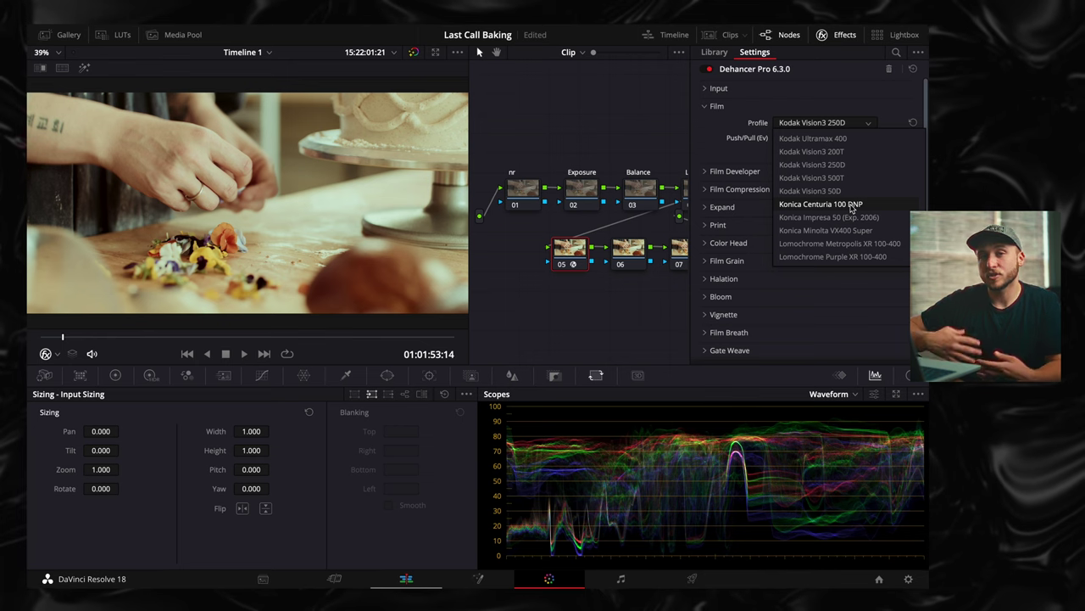
click(742, 244)
click(743, 244)
scroll(743, 244, down, 2)
click(734, 174)
click(740, 120)
click(723, 215)
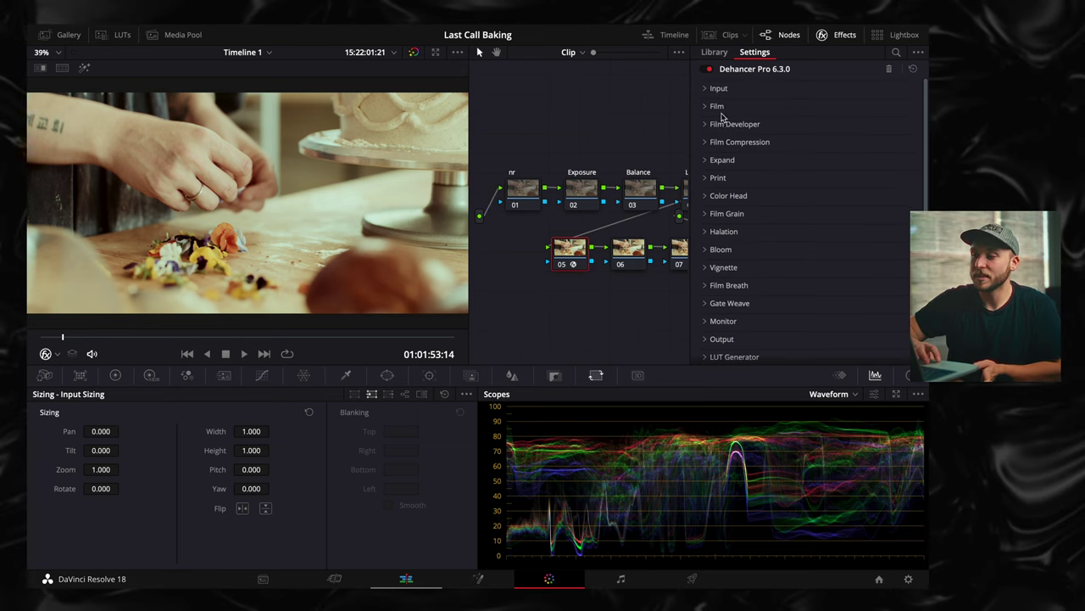
Step: Set the Dehancer film profile to Kodak Vision3 500T
click(717, 106)
click(791, 124)
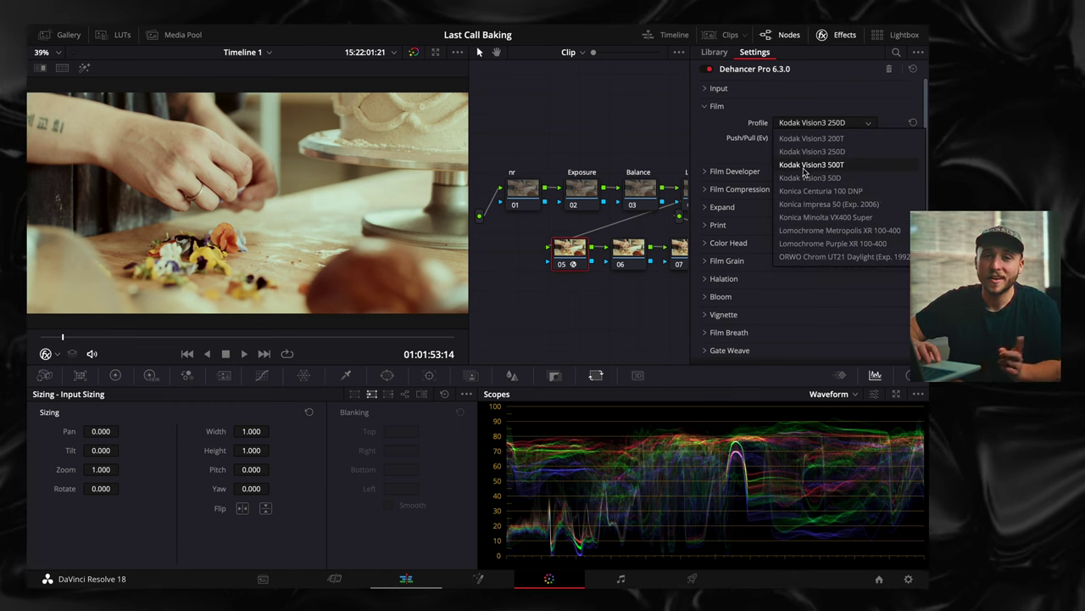
click(806, 166)
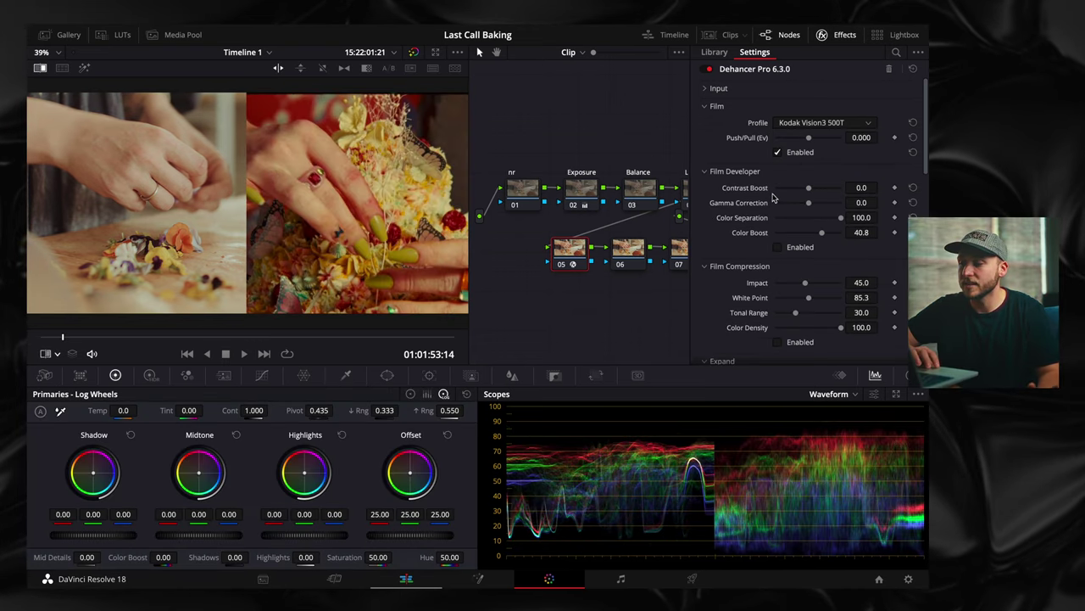
Step: Set the Dehancer print profile to Kodak 2383 Print Film
scroll(773, 197, down, 5)
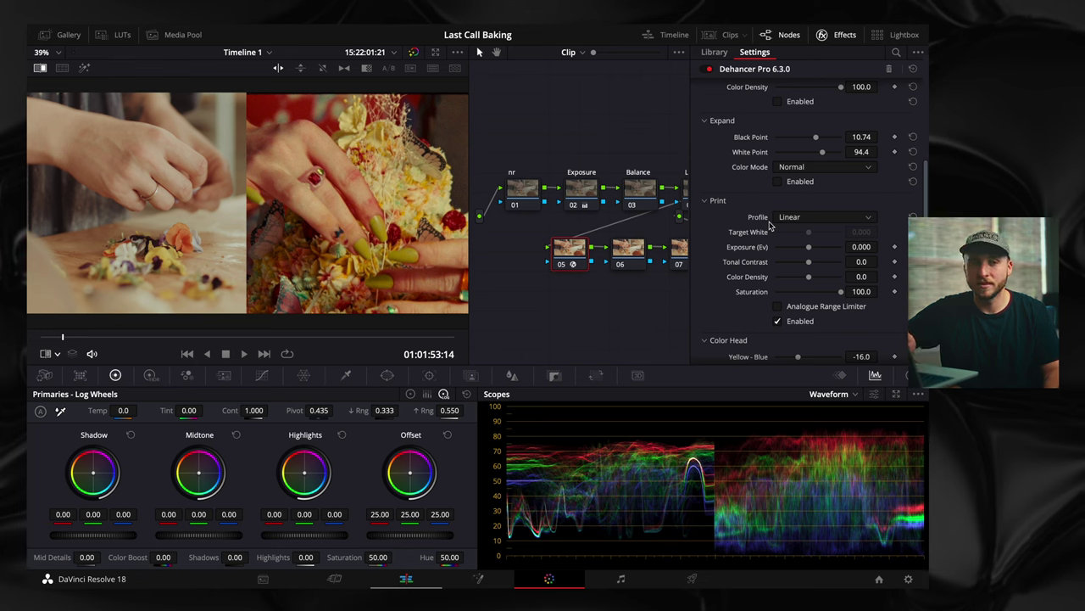
click(786, 219)
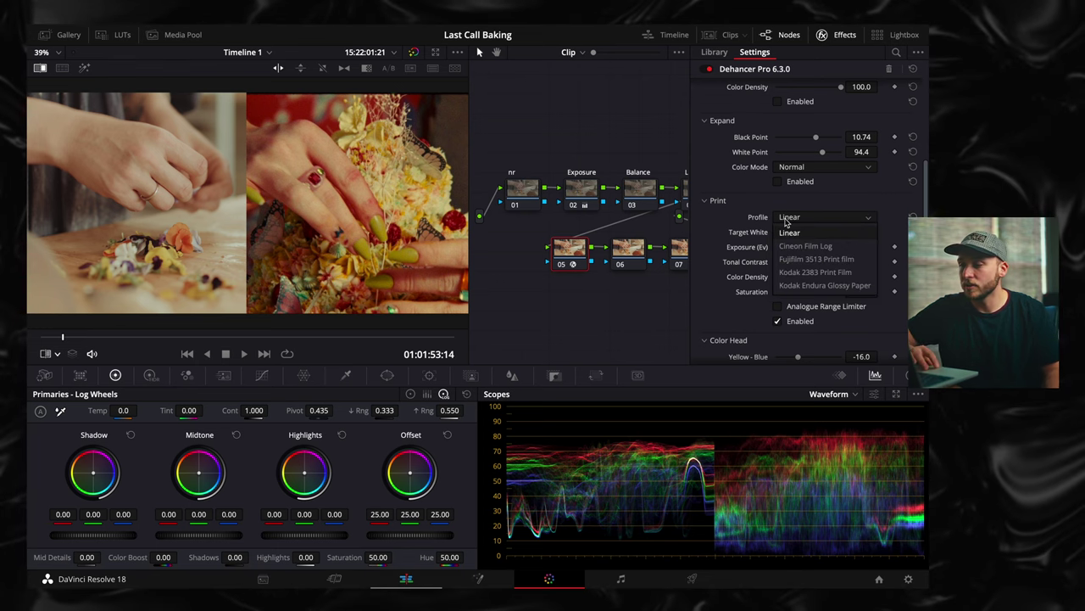
click(815, 272)
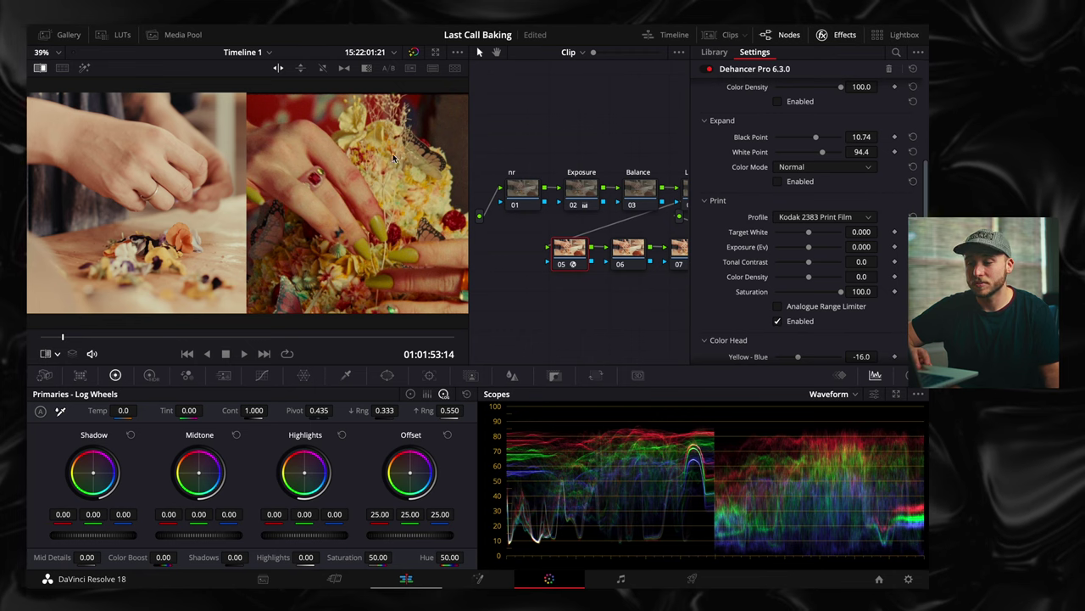
key(p)
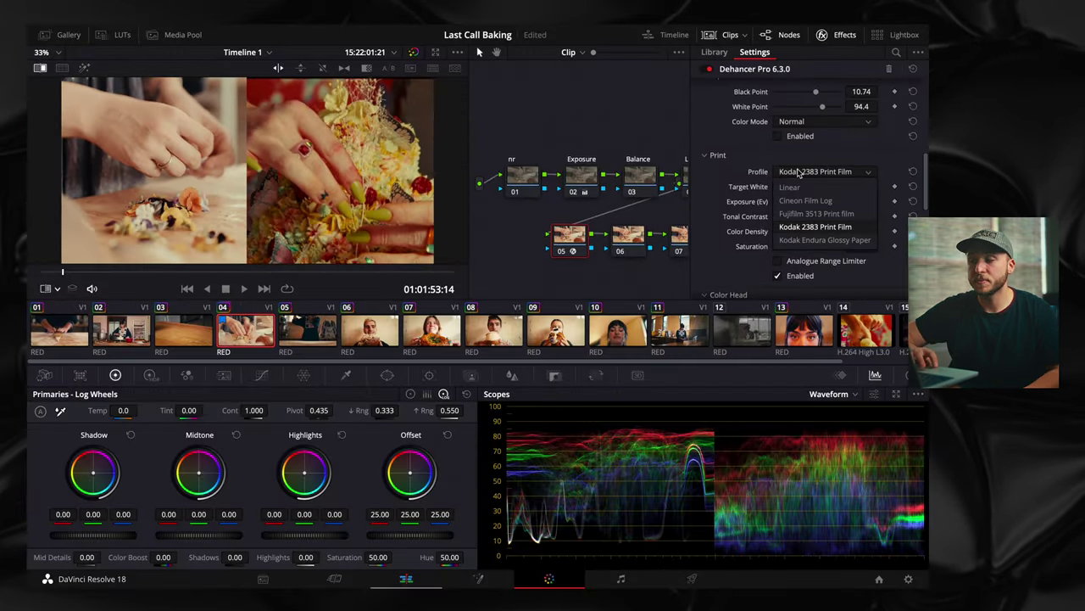
Step: Set the print profile to Kodak Endura Glossy Paper with the Analogue Range Limiter on and Color Density at 100
click(805, 241)
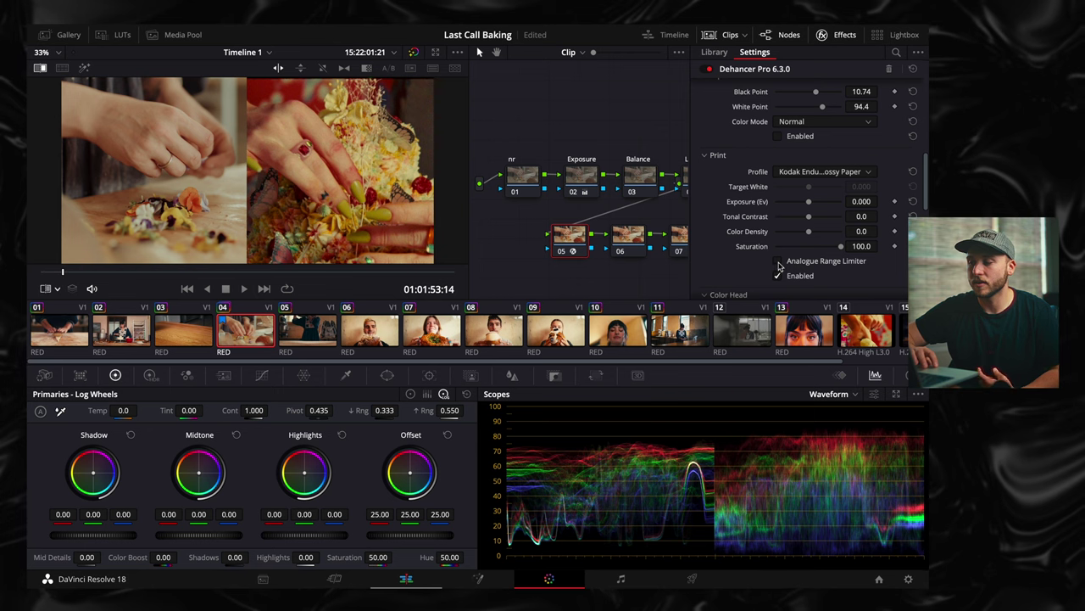
click(778, 263)
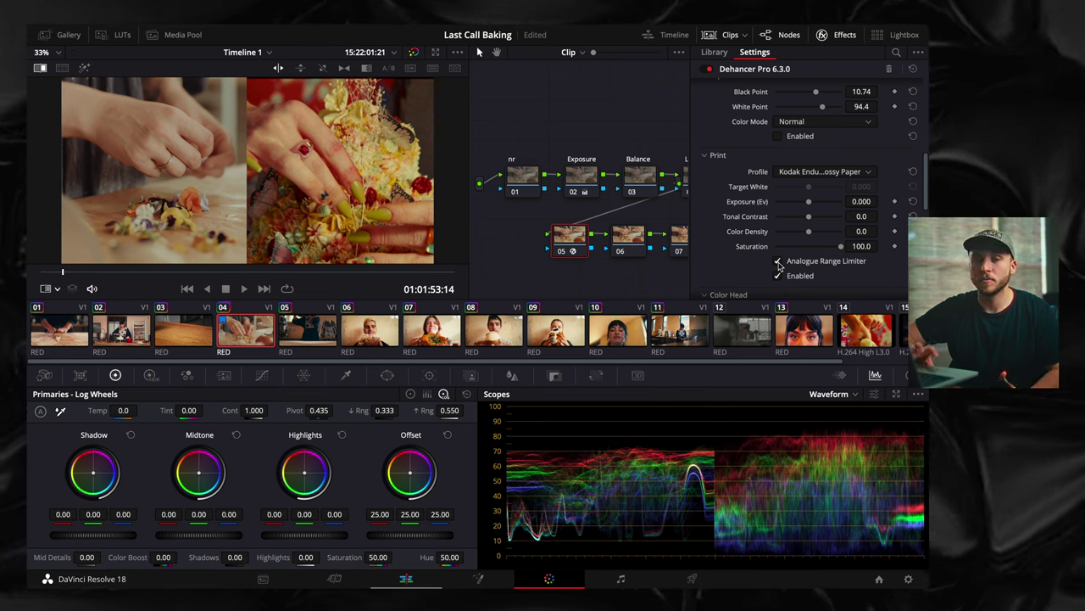
click(777, 262)
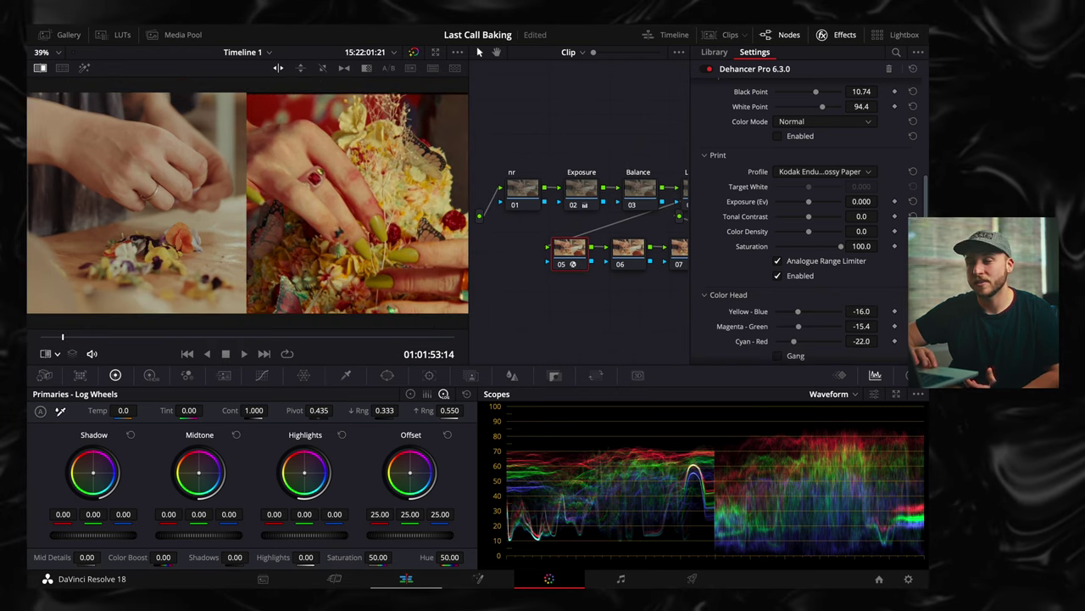
drag(805, 232, 907, 230)
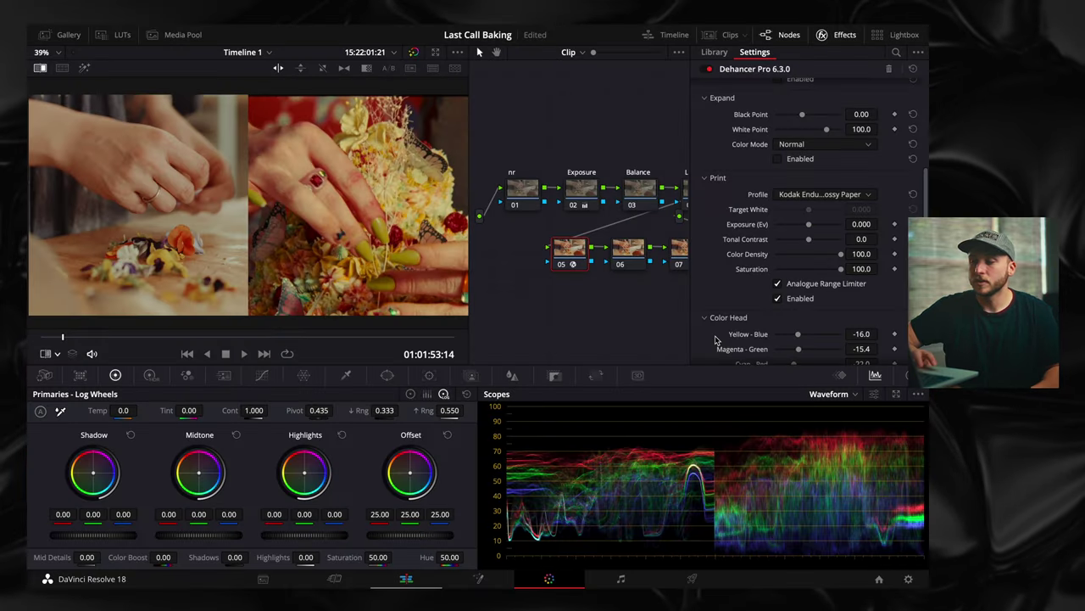
Step: Set the Expand black point to 8.57 and white point to 88.0, comparing the image with Expand off and on
scroll(716, 340, up, 1)
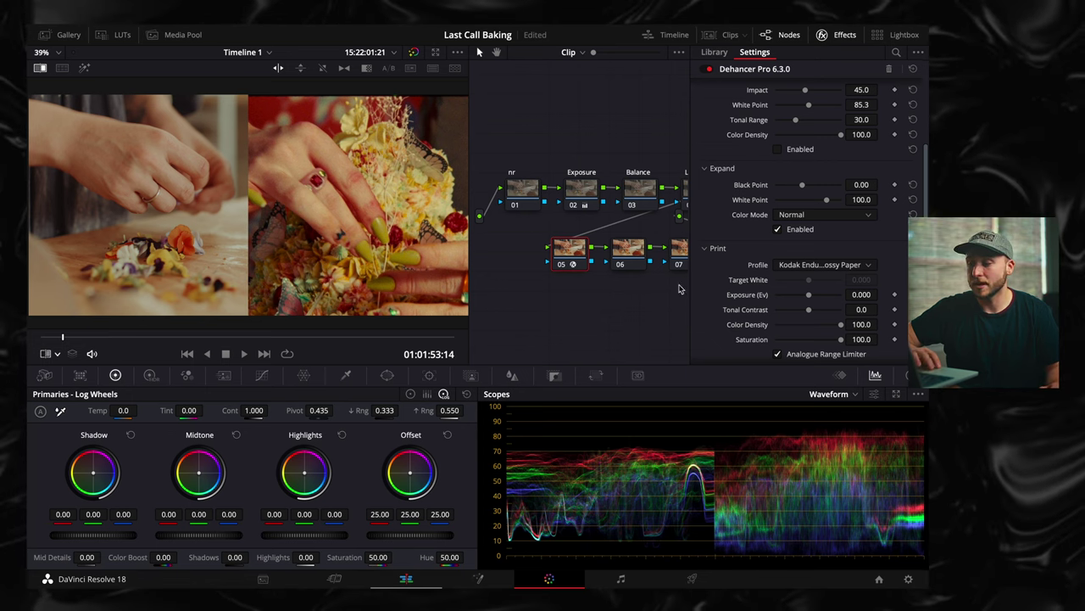
drag(825, 200, 860, 199)
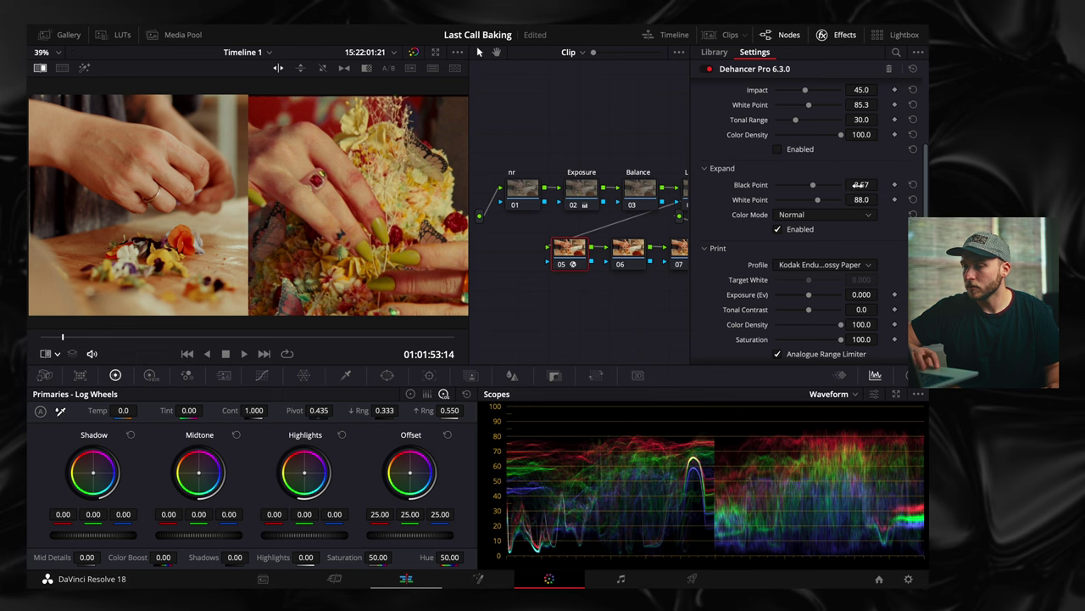
click(777, 230)
click(777, 230)
click(778, 230)
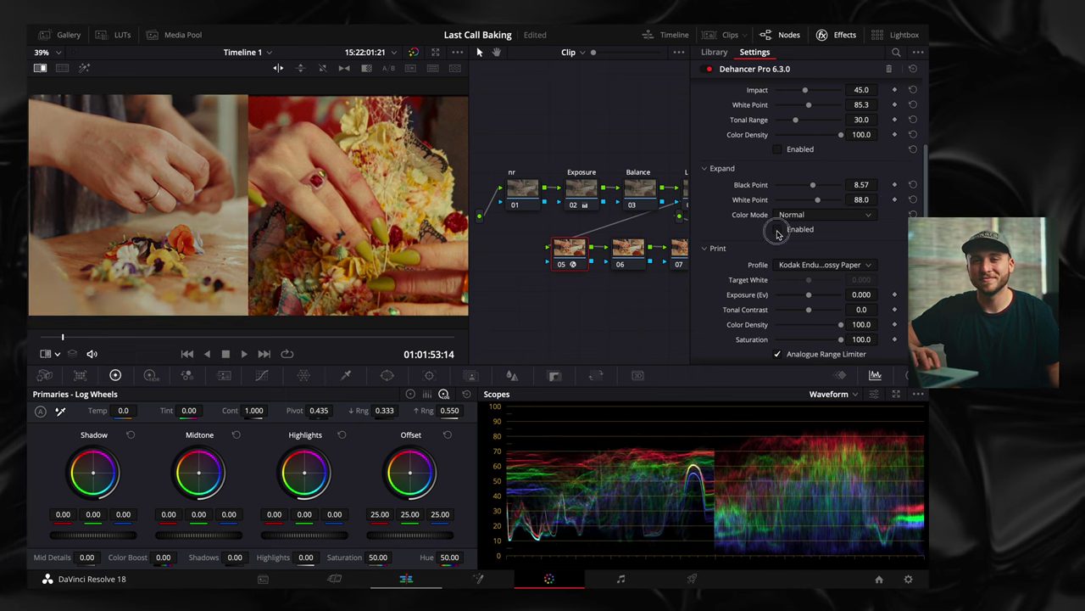
click(777, 230)
click(778, 230)
click(778, 231)
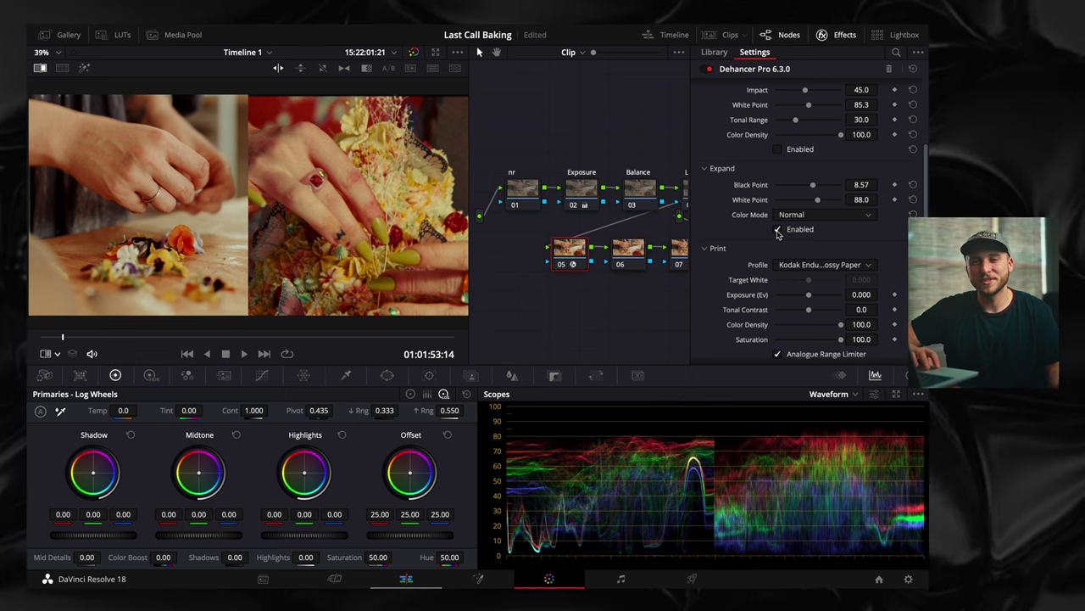
Step: Enable Film Compression and shift the viewer's wipe to show more of the baking shot beside the reference still
scroll(778, 233, up, 3)
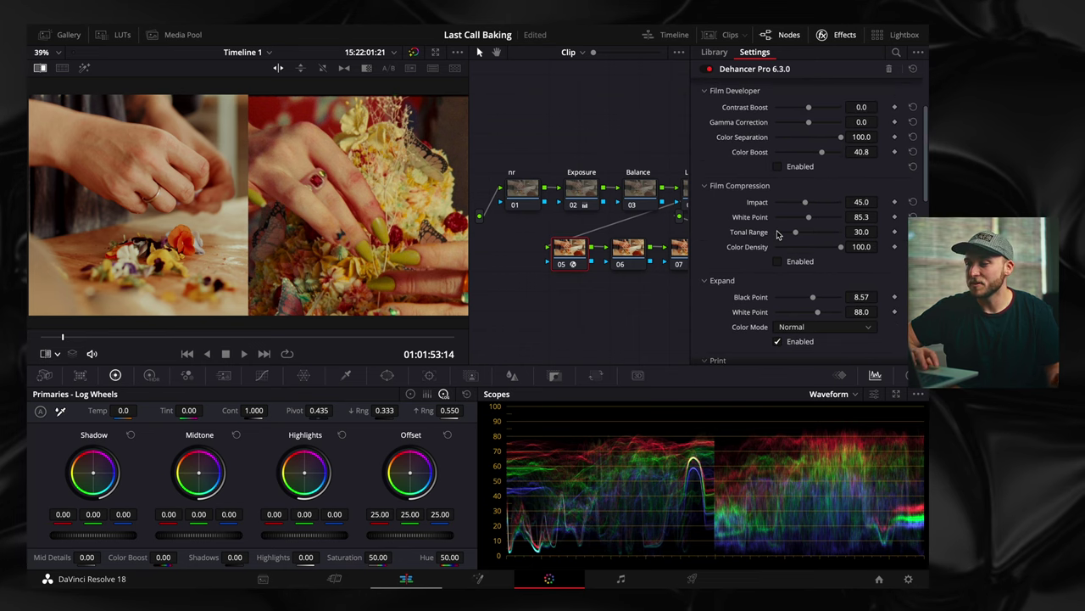
click(779, 262)
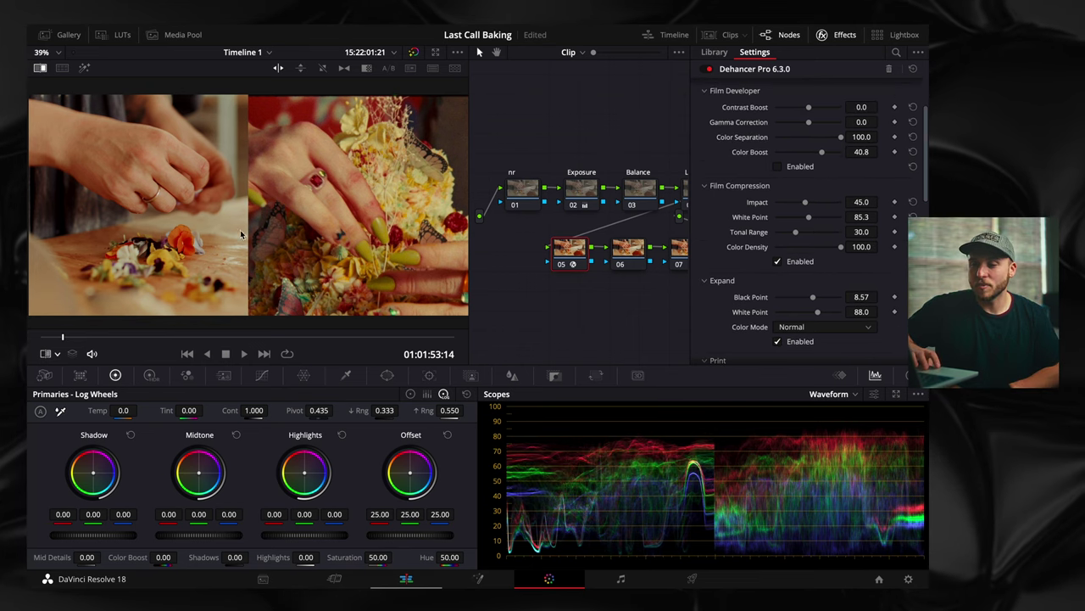
drag(235, 235, 331, 267)
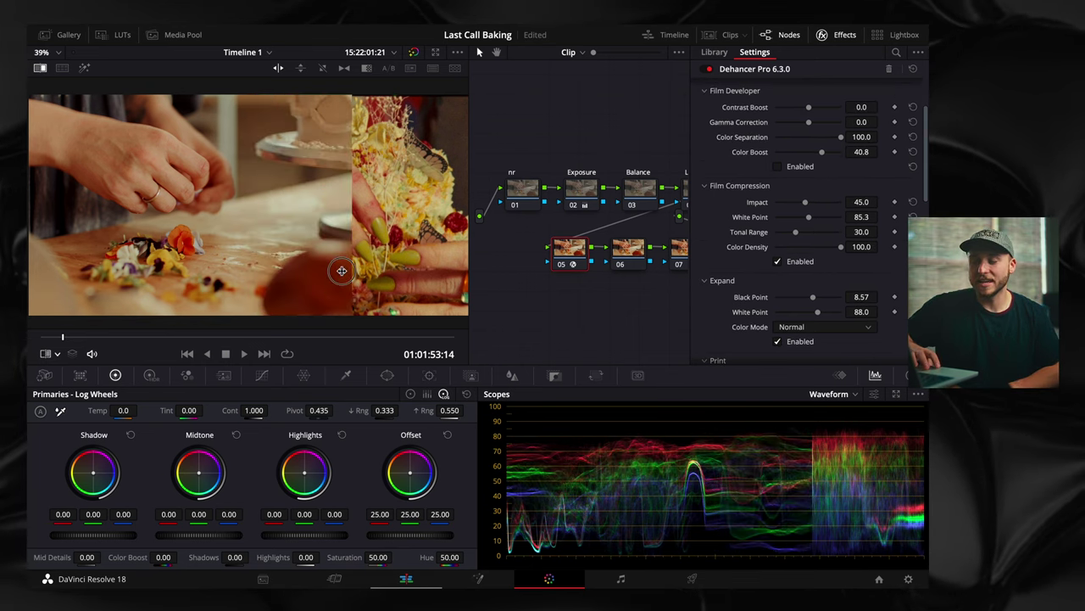
drag(346, 272, 359, 272)
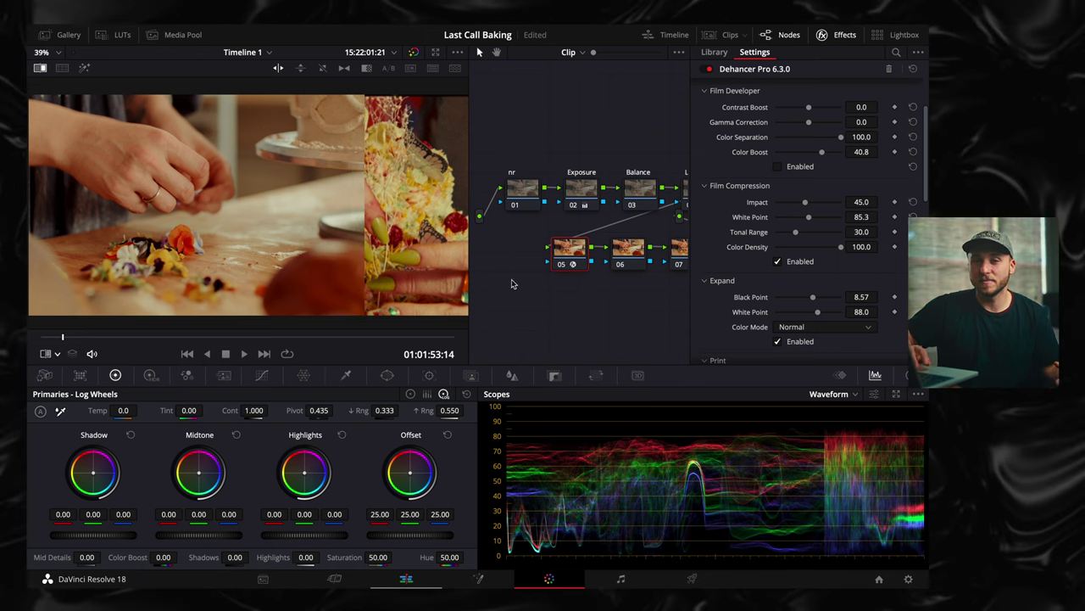
Step: Try compressing the highlights with an editable custom curve by lowering its white end and raising a middle anchor
click(466, 393)
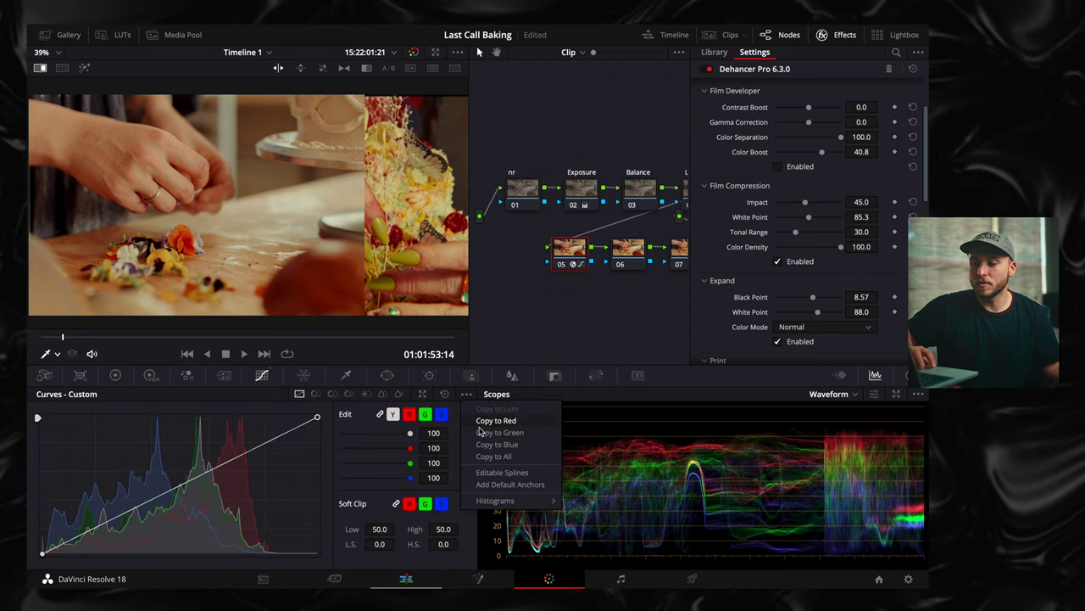
click(519, 472)
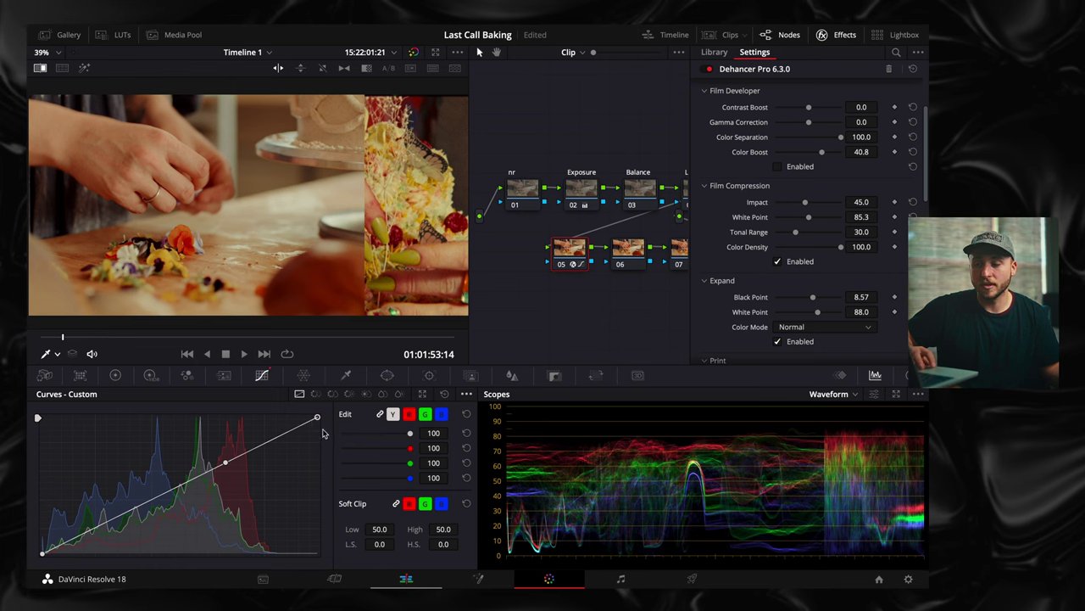
drag(316, 417, 320, 435)
drag(225, 479, 218, 471)
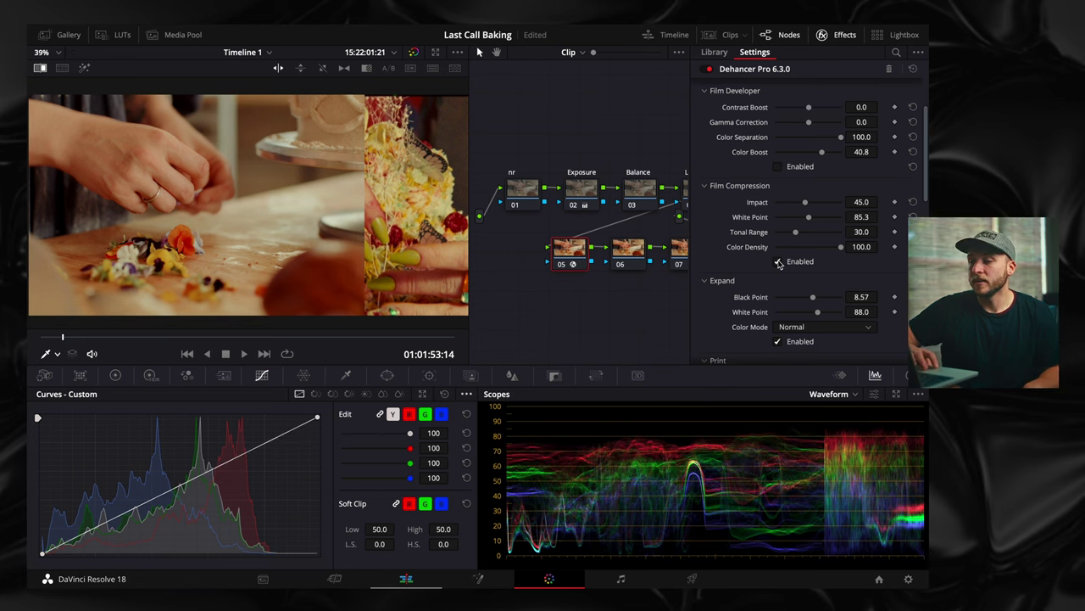
Step: Compare the image and waveform highlights with Film Compression off and on
click(778, 262)
click(779, 262)
click(778, 262)
click(779, 262)
click(778, 262)
click(778, 262)
click(779, 262)
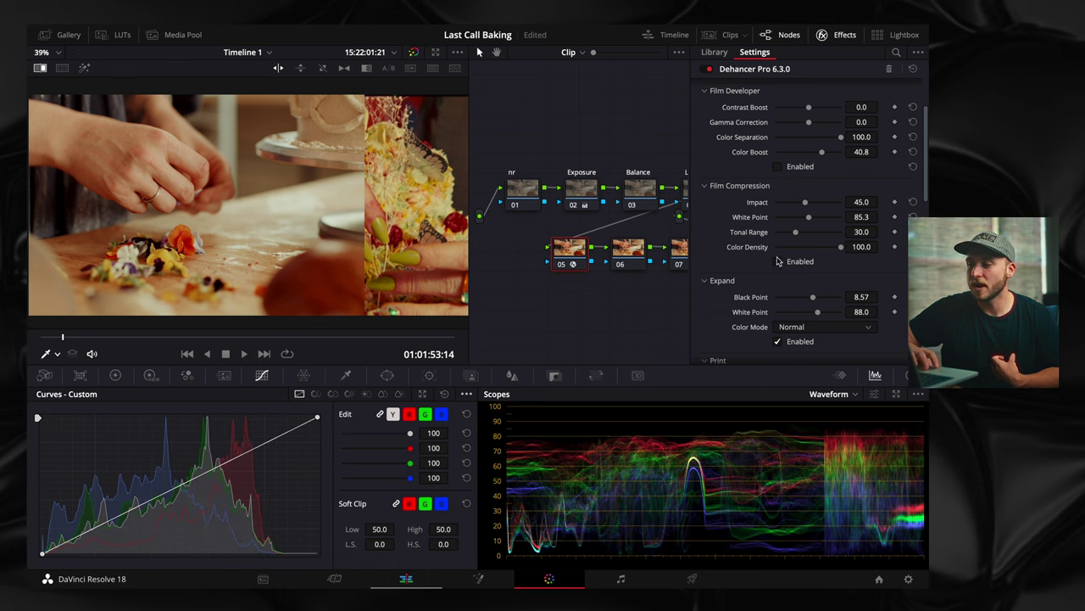
click(778, 261)
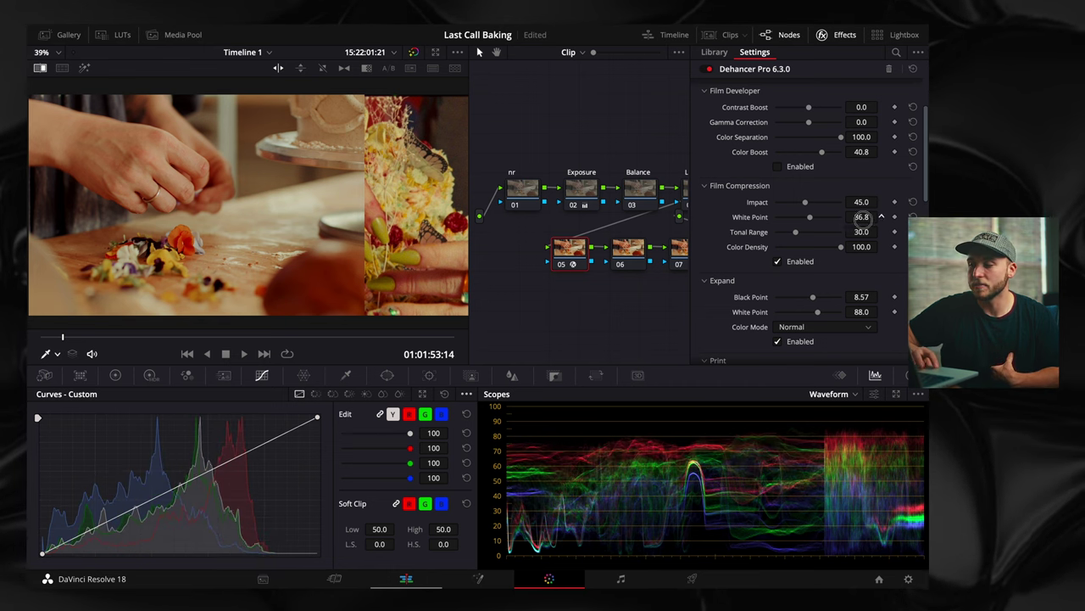
Step: Adjust the Film Compression white point to 88.5 and check the highlights with the effect off and on
drag(861, 217, 821, 219)
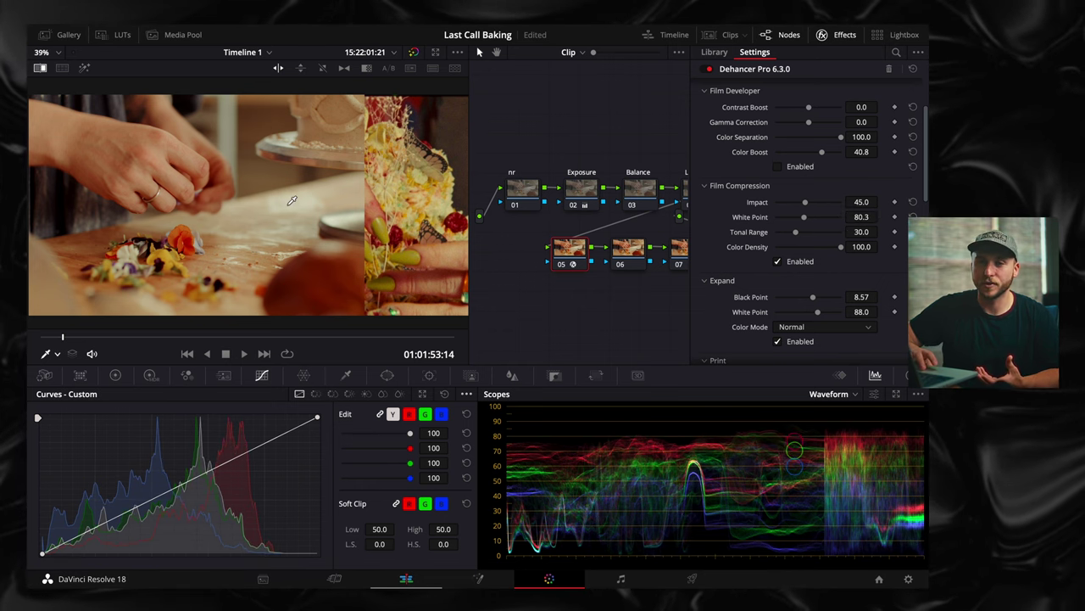
click(777, 263)
click(778, 262)
click(778, 263)
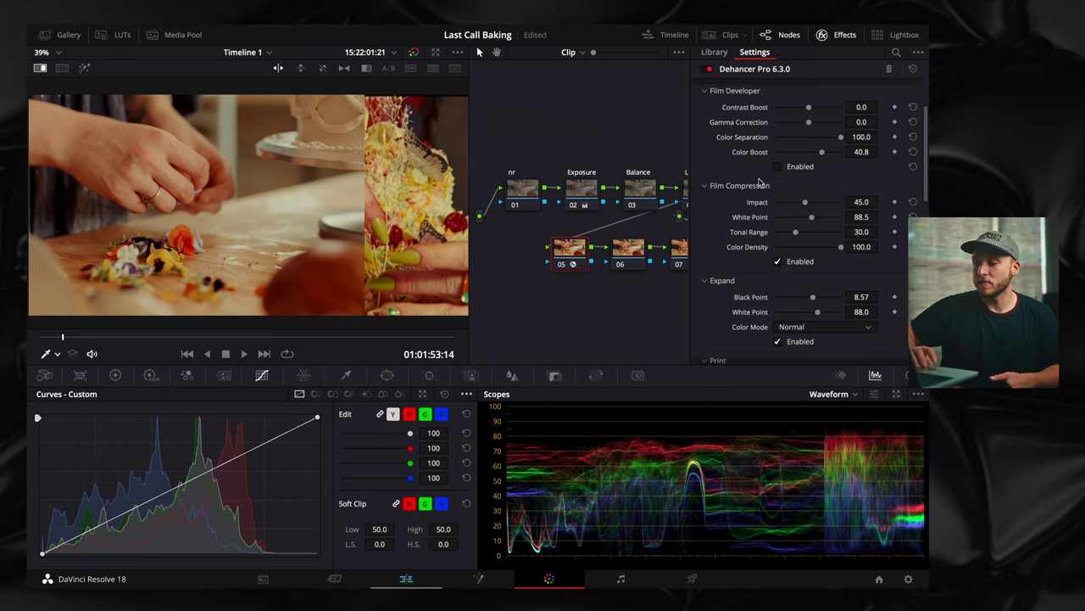
Step: Lower the Film Compression impact to 0 and compare the image with the effect off and on
scroll(761, 182, down, 5)
scroll(789, 170, up, 4)
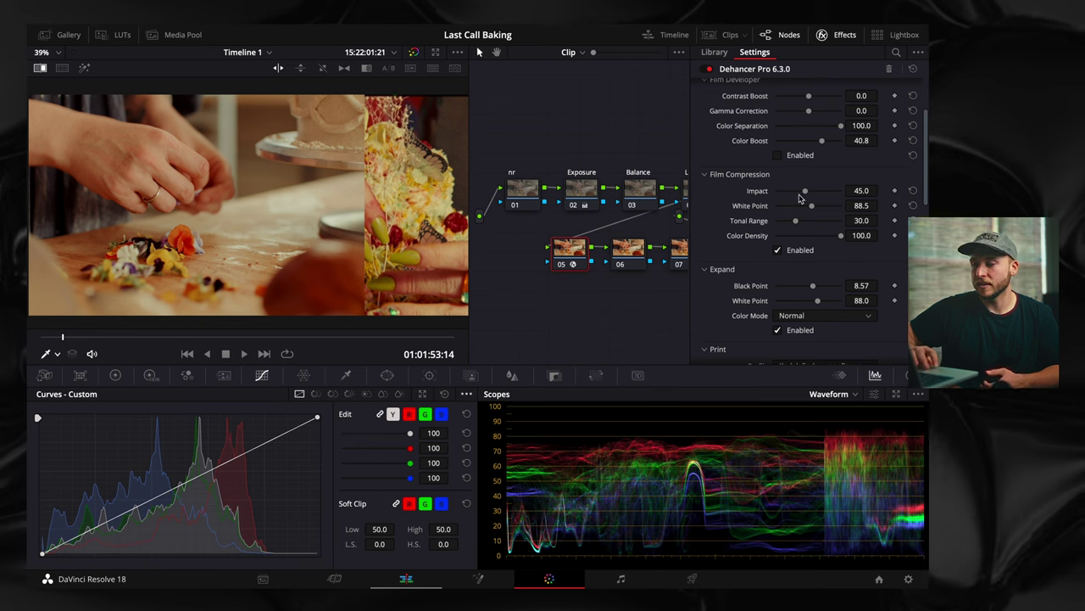
drag(805, 191, 759, 201)
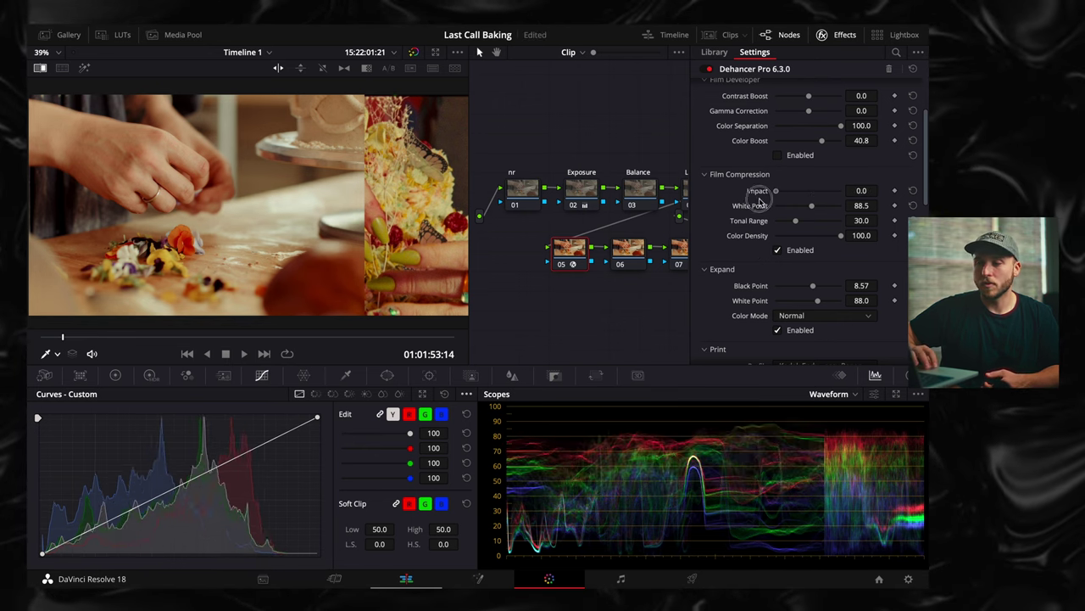
click(777, 251)
click(778, 251)
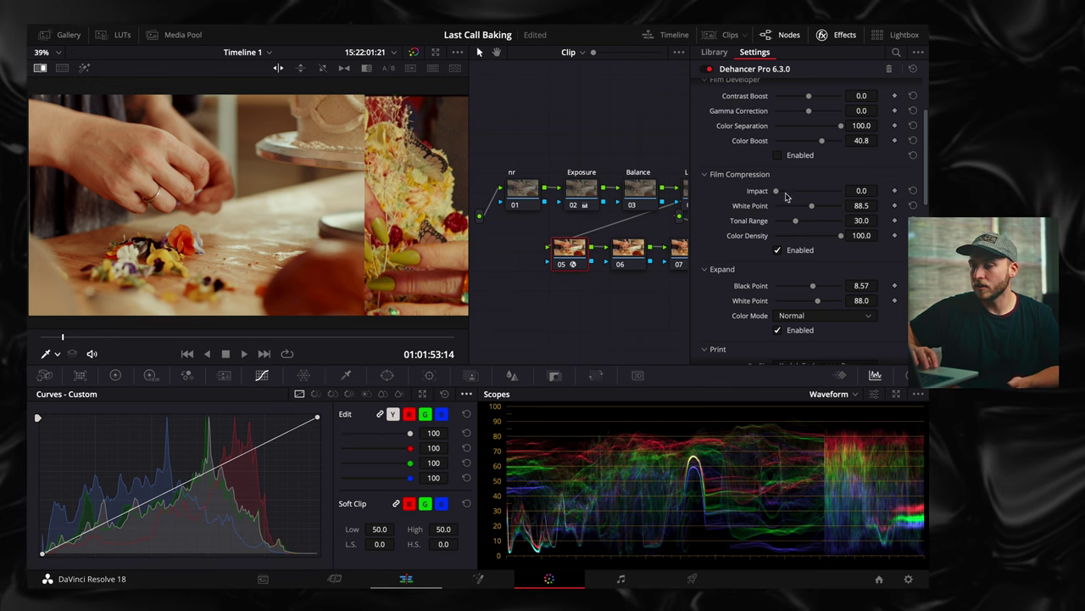
Step: Set Film Compression to impact 14.7, white point 90.5 and tonal range 23.9, check it full screen and leave it enabled
drag(775, 190, 824, 205)
click(779, 251)
key(ctrl+f)
mouse_move(303, 277)
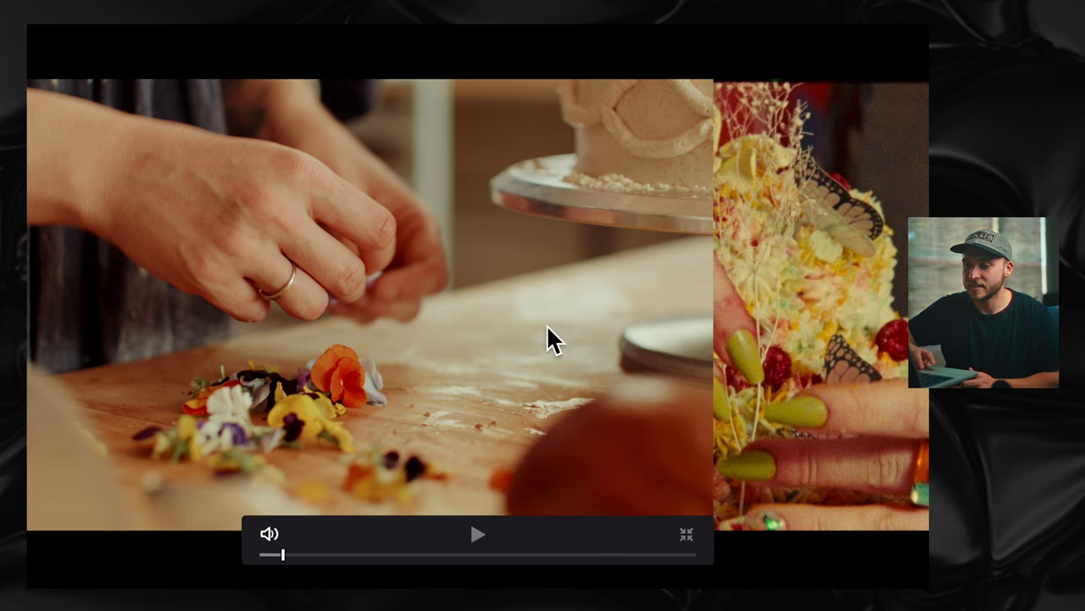
click(686, 533)
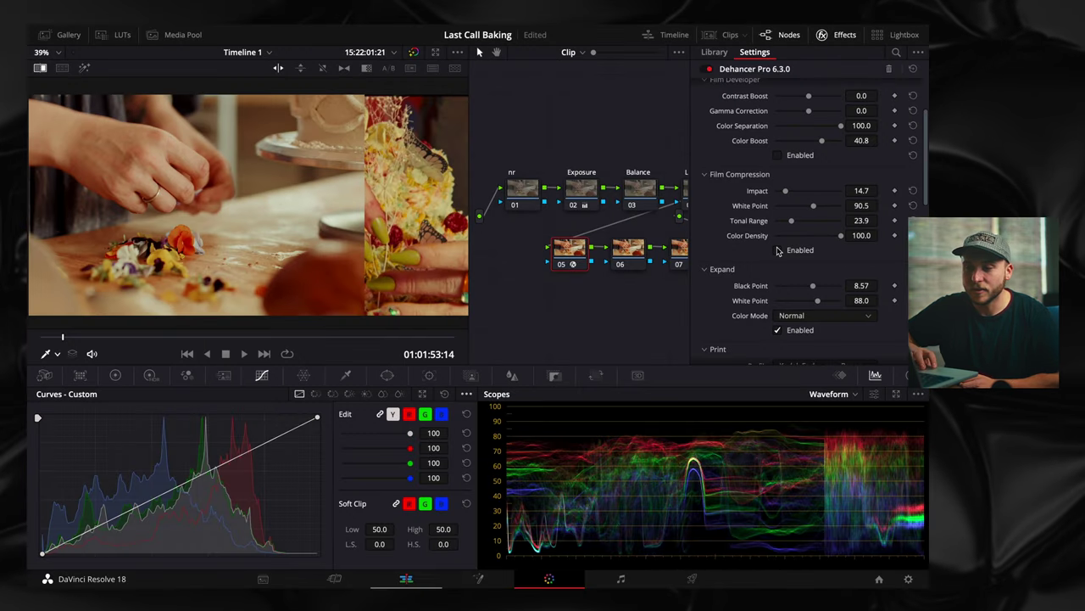
click(779, 250)
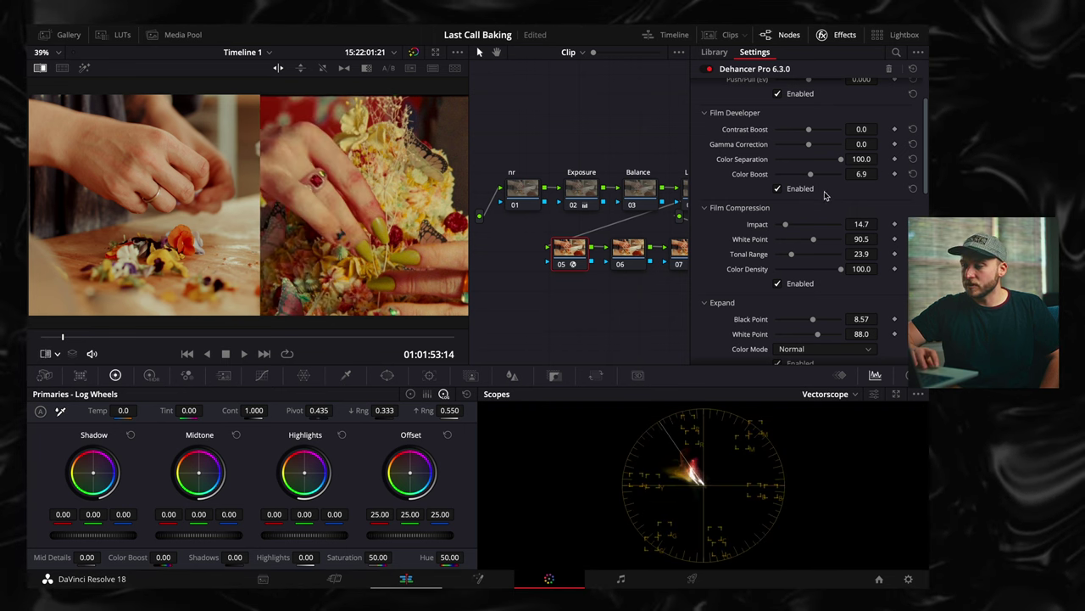
Step: Give the enabled Film Developer a small positive Color Boost
mouse_move(808, 174)
mouse_down()
mouse_move(824, 177)
mouse_move(815, 179)
mouse_up()
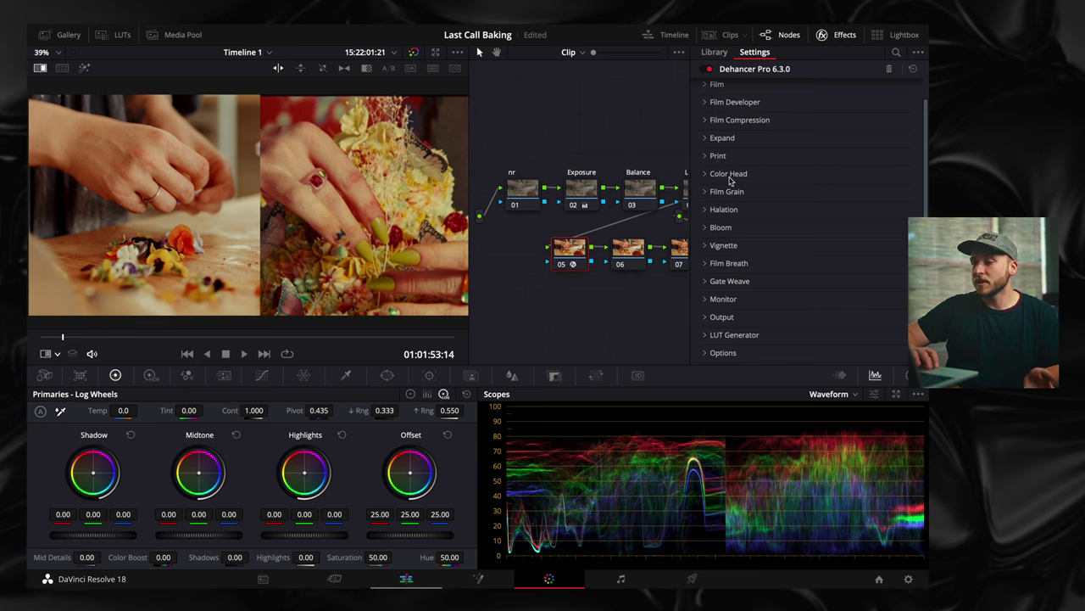
Step: Enable the Color Head and gang its Yellow - Blue, Magenta - Green and Cyan - Red controls
click(734, 174)
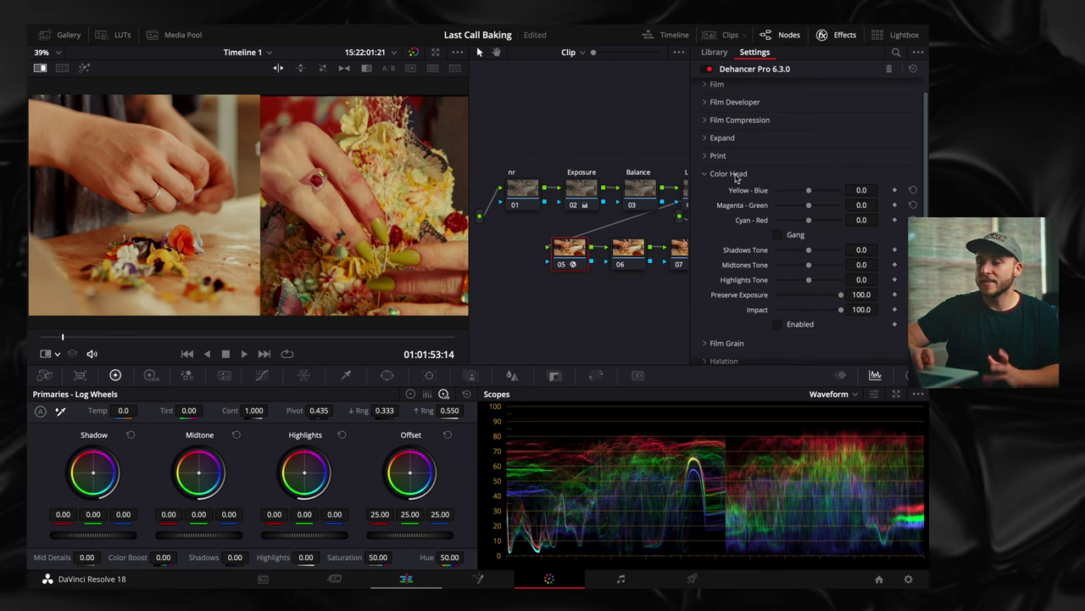
scroll(738, 187, down, 1)
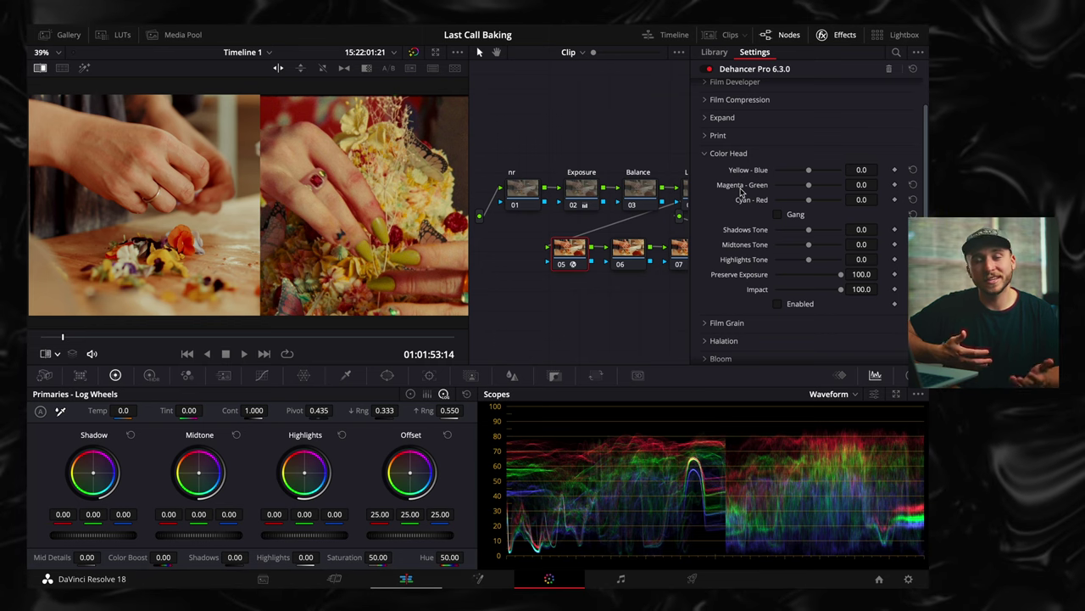
click(777, 304)
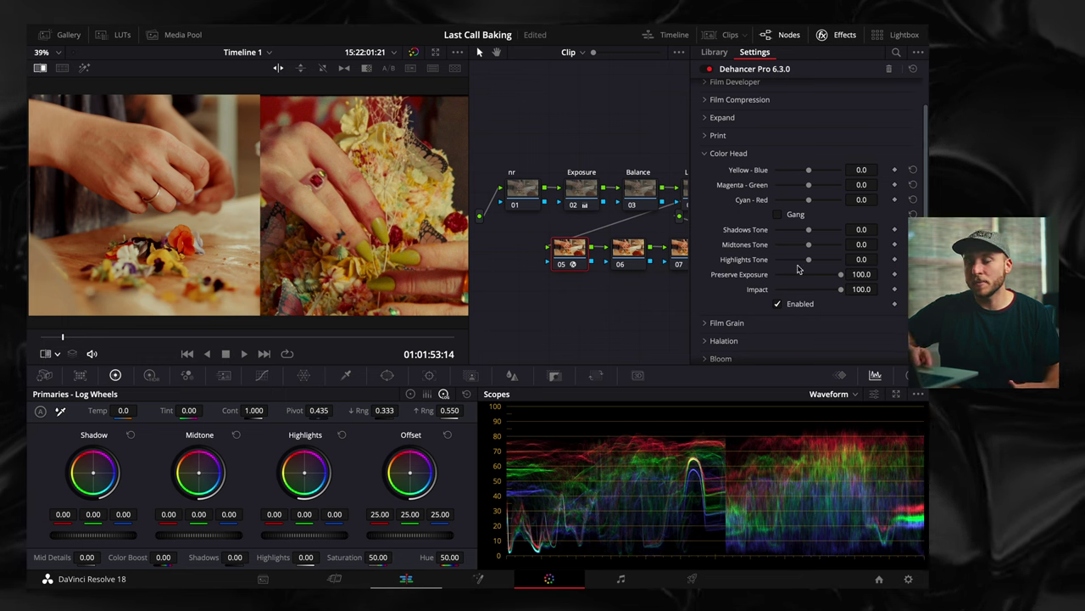
scroll(666, 191, right, 2)
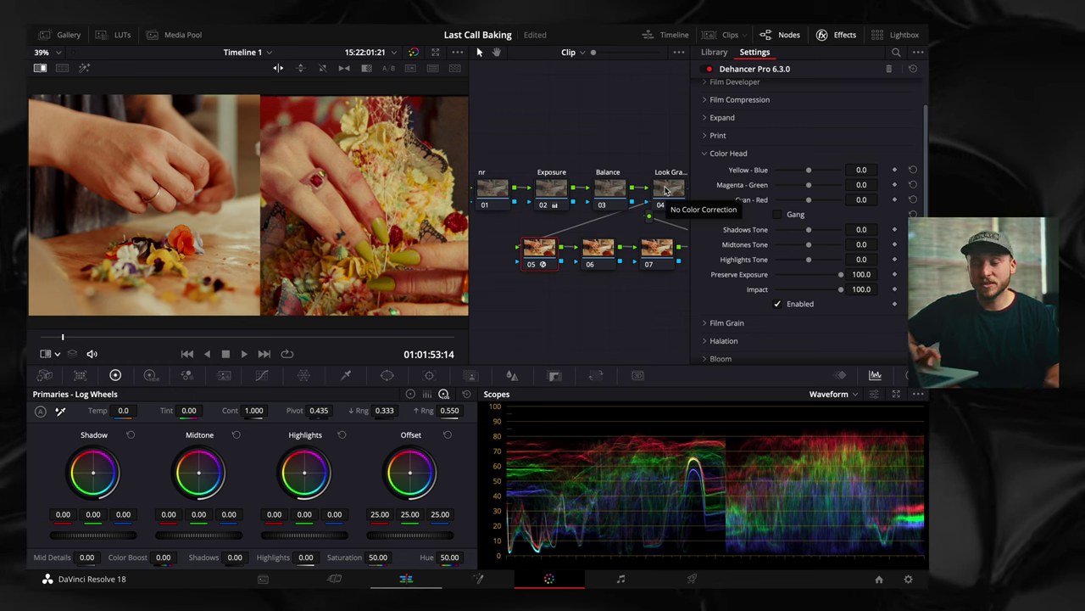
click(798, 214)
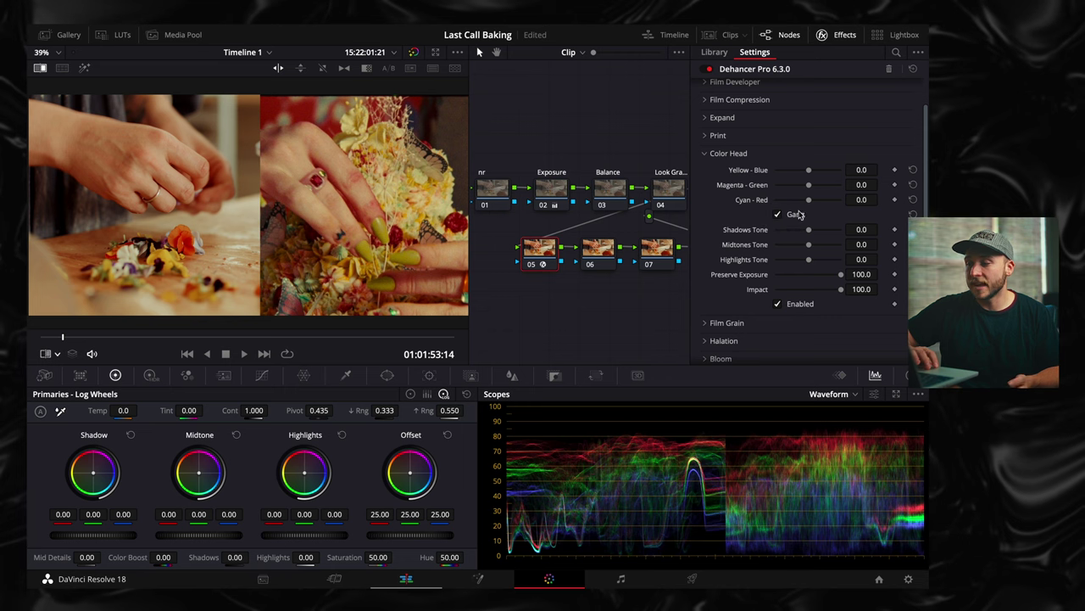
Step: Try the ganged Color Head controls at 23.4 and return them to 0
drag(809, 200, 823, 208)
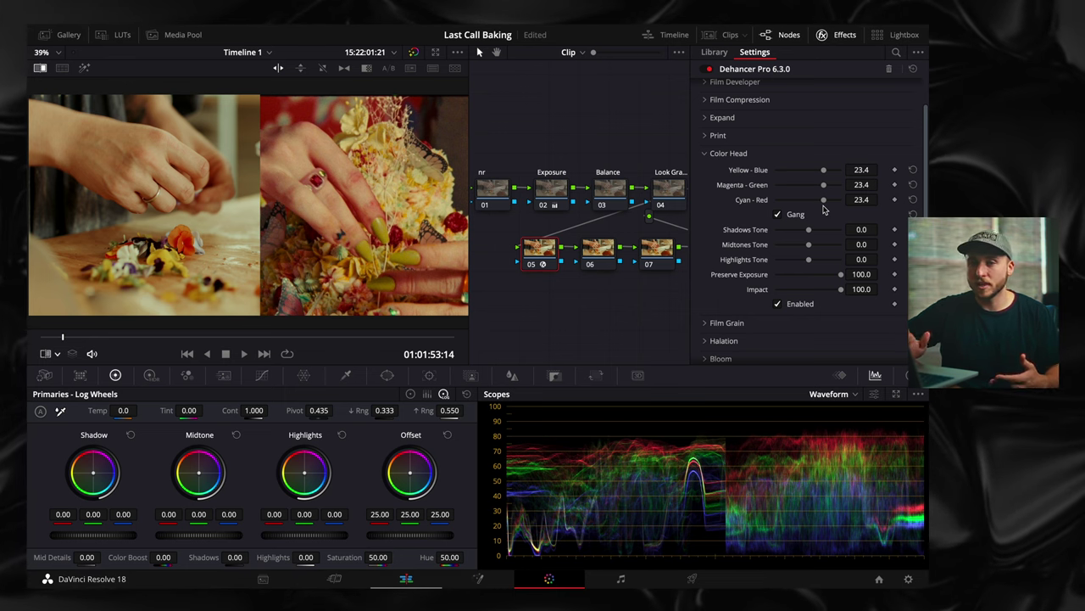
drag(823, 207, 805, 203)
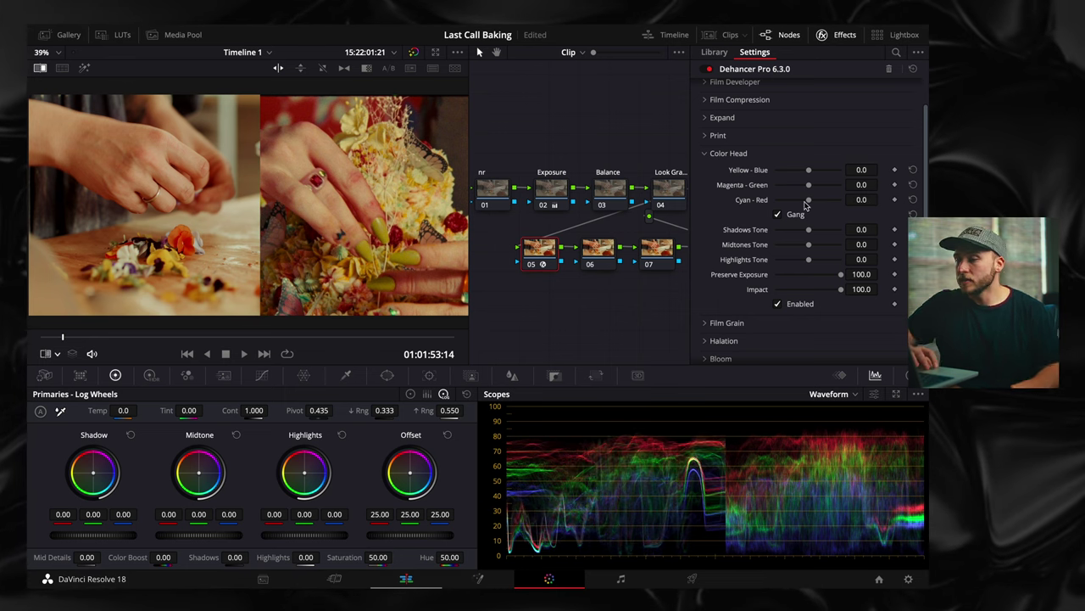
Step: Switch the scope to Vectorscope and raise the ganged Color Head controls to 50
click(826, 395)
click(844, 437)
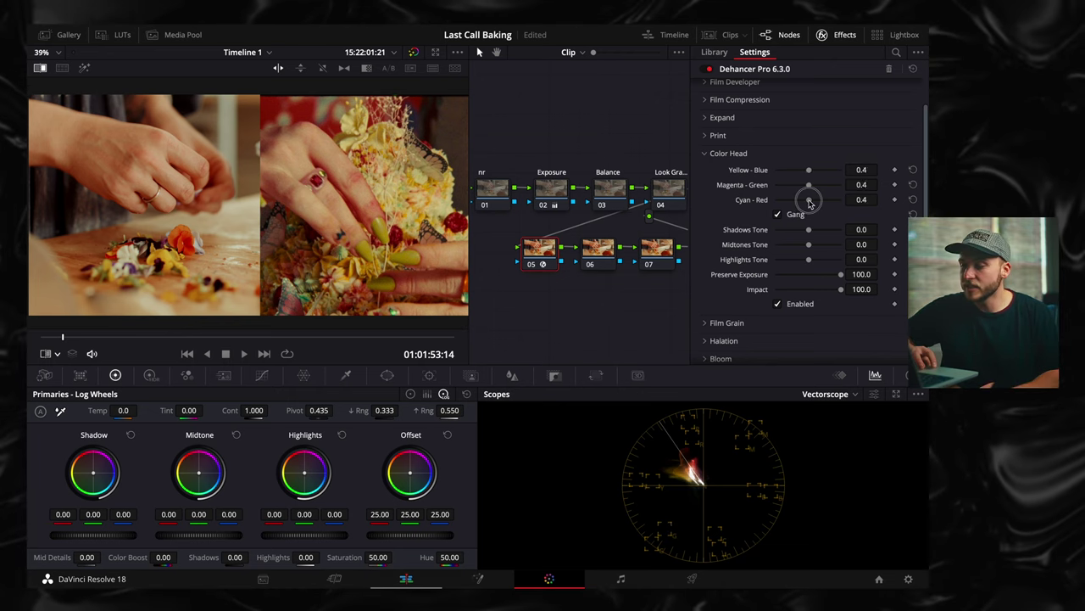
drag(809, 200, 877, 213)
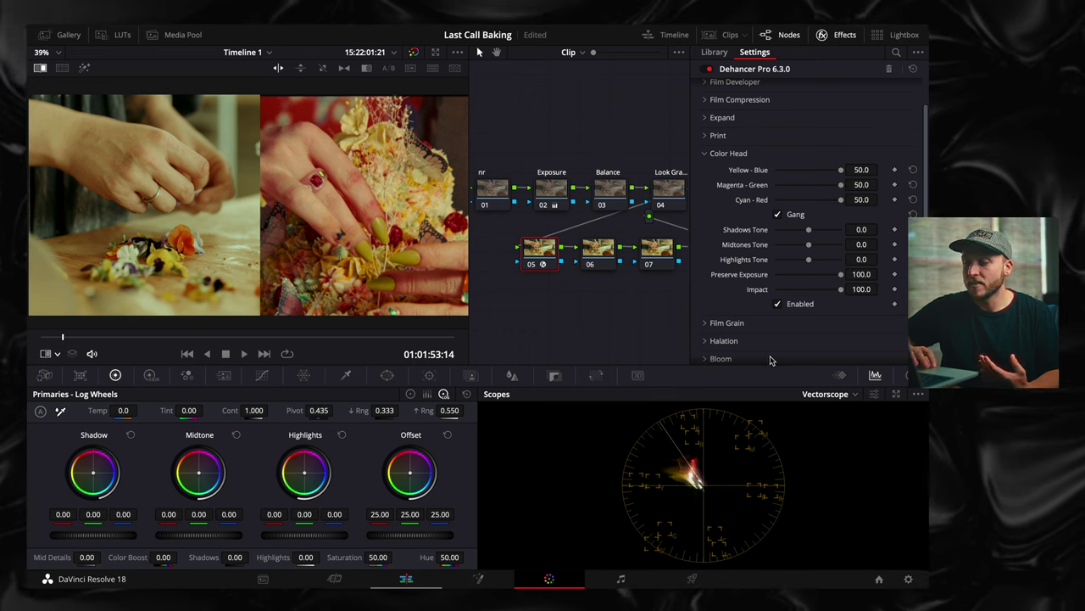
Step: Lower the ganged Color Head controls to -13.4 and compare the shot with the reference still in full screen
drag(840, 200, 801, 213)
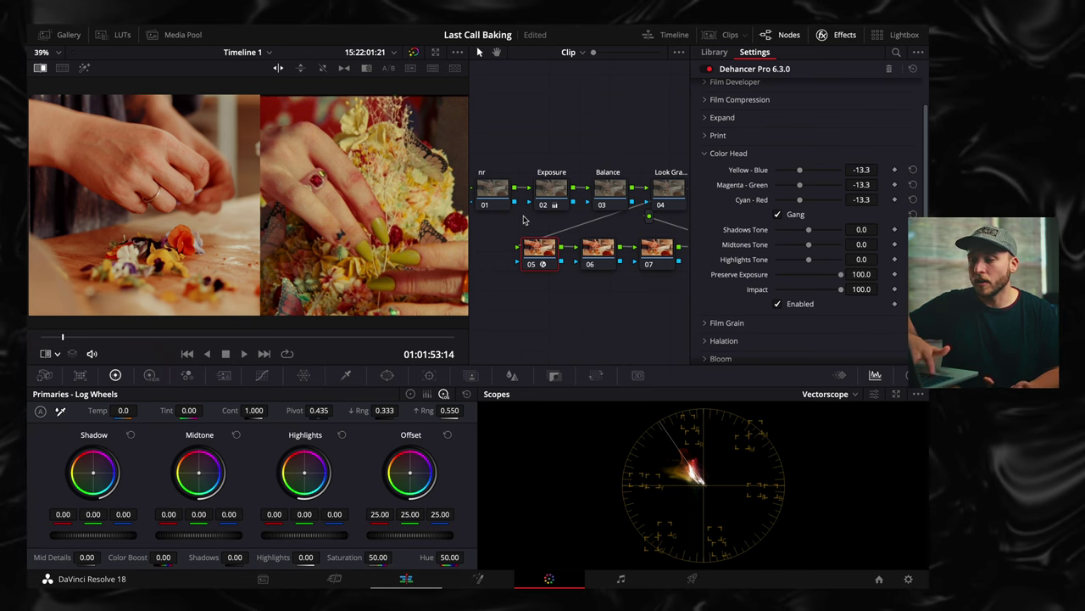
key(super+f)
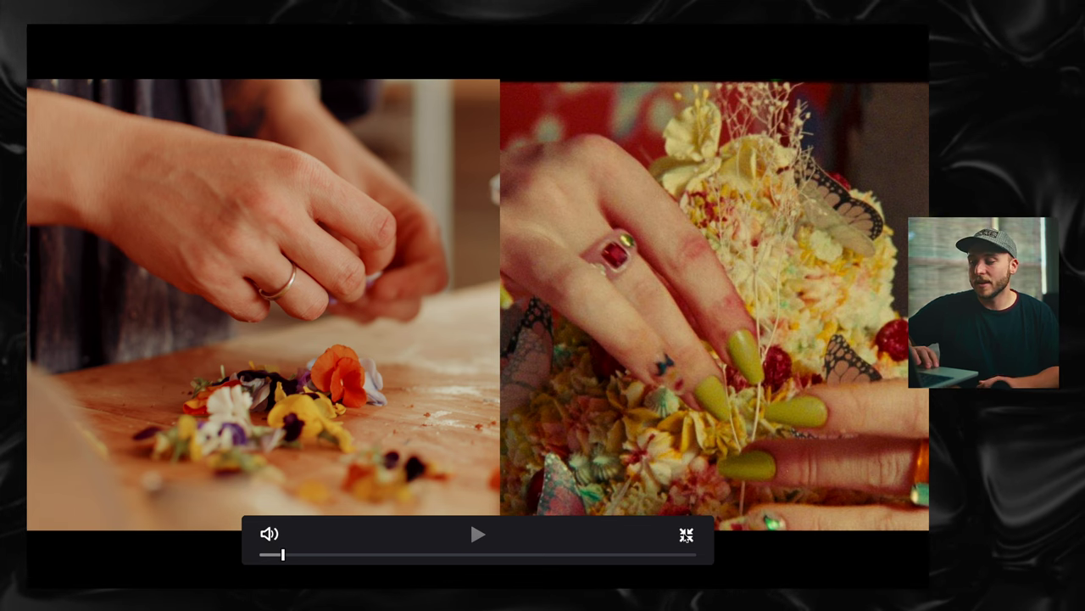
click(686, 533)
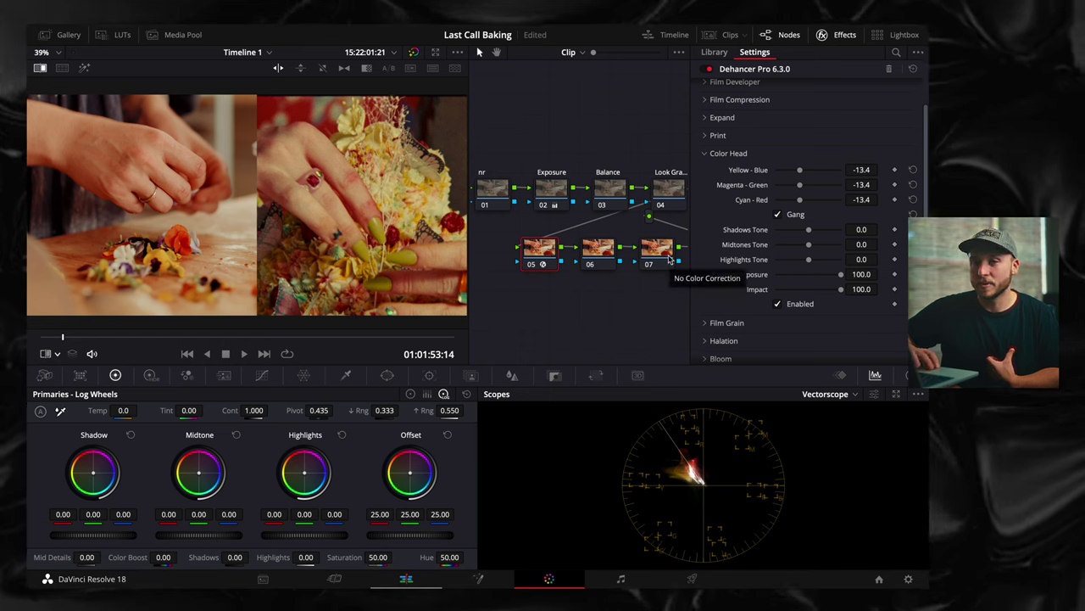
Step: Ungang the Color Head controls and set Magenta - Green to -10.6
click(779, 214)
drag(801, 189, 807, 190)
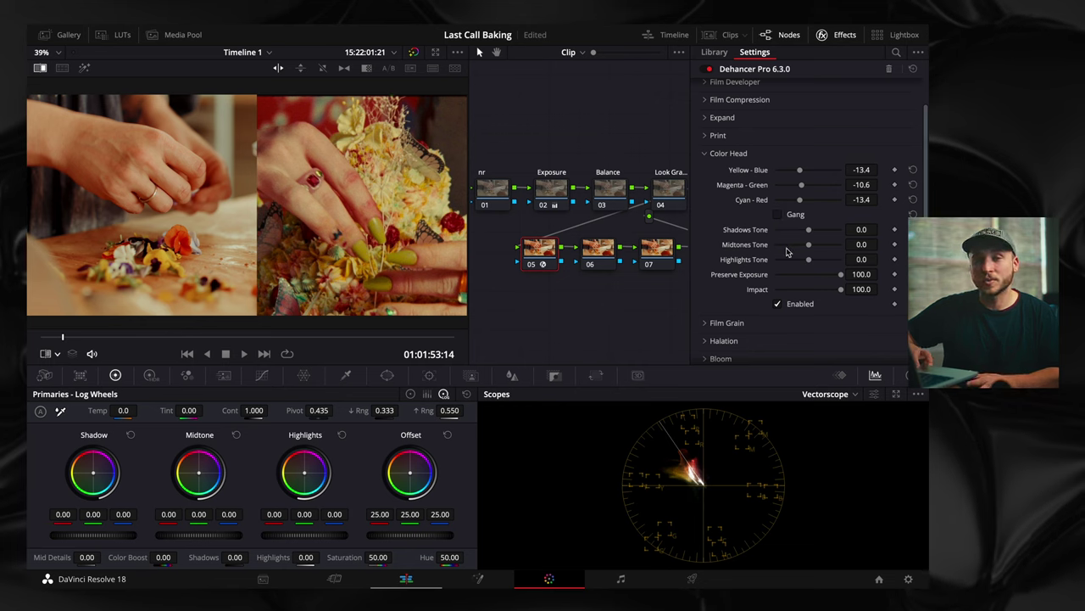
Step: Collapse the Color Head settings and look through the Input, Film and remaining Dehancer Pro sections
drag(550, 157, 663, 198)
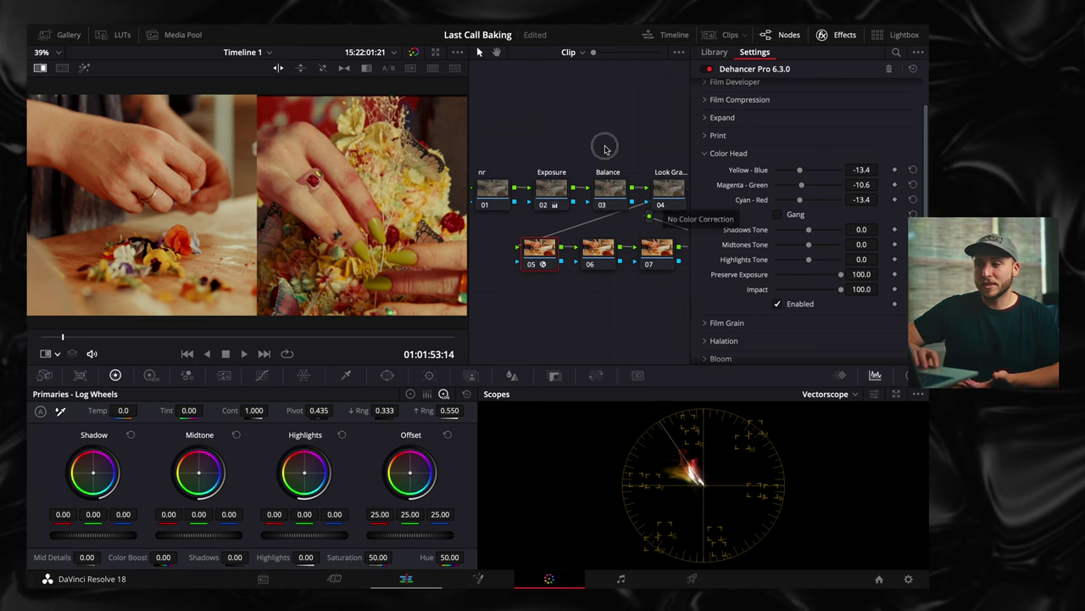
click(567, 151)
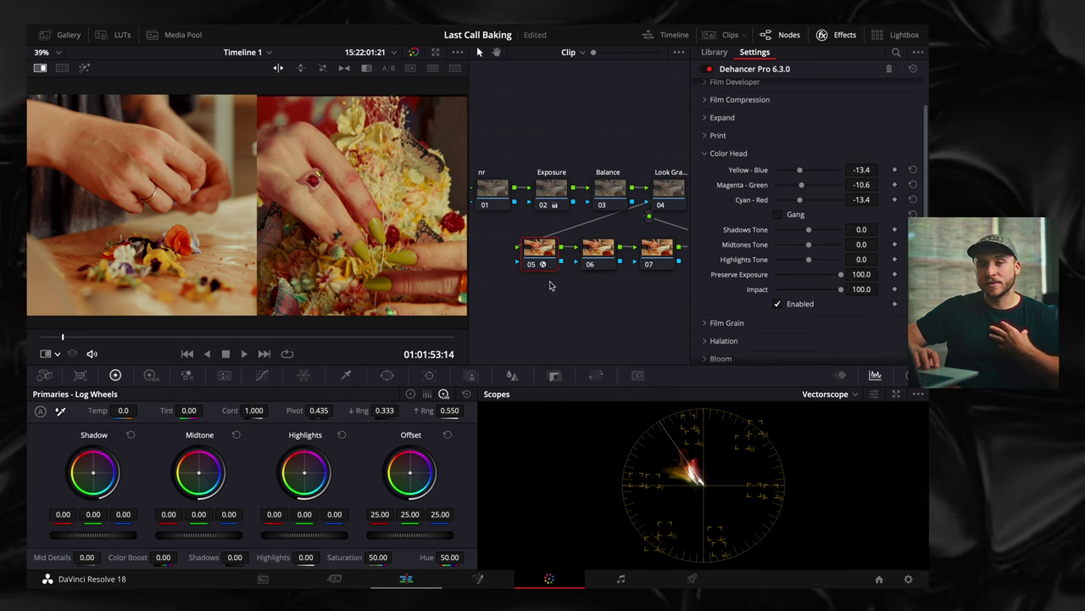
click(740, 153)
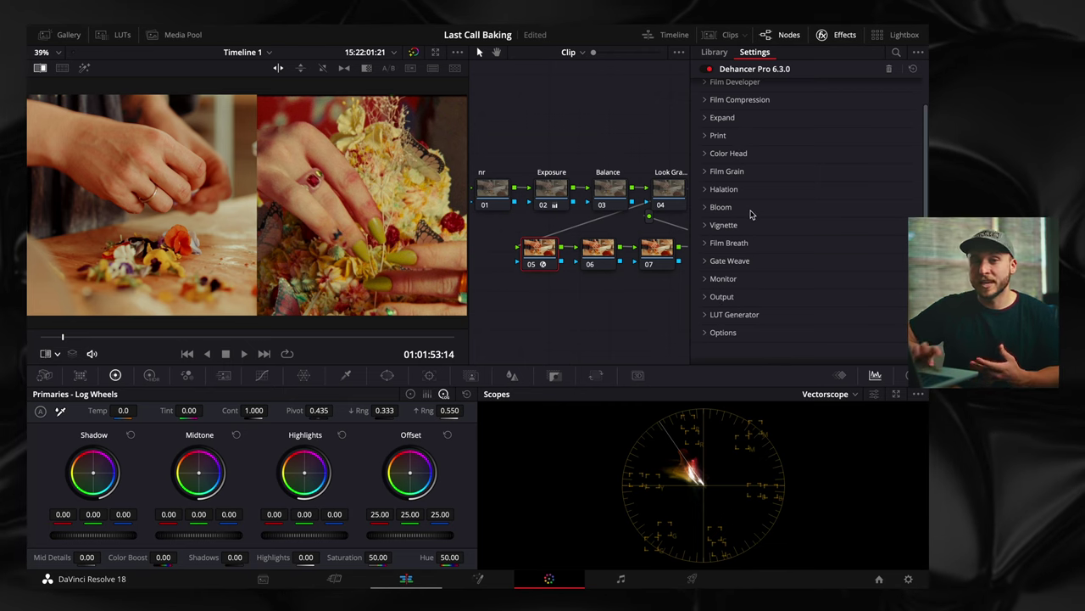
scroll(781, 263, up, 2)
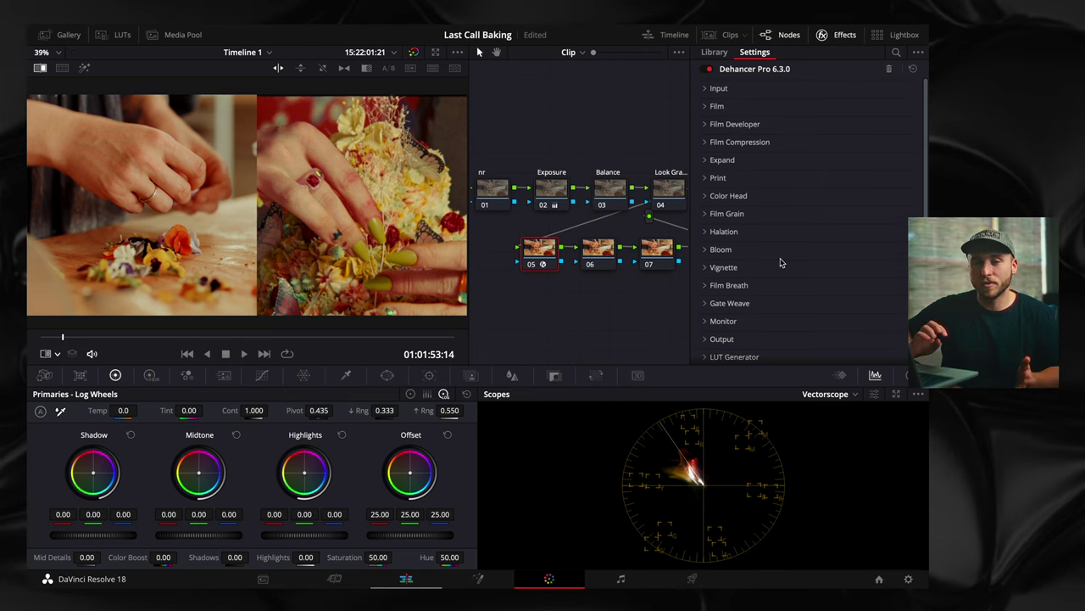
click(719, 88)
click(761, 257)
scroll(763, 261, down, 5)
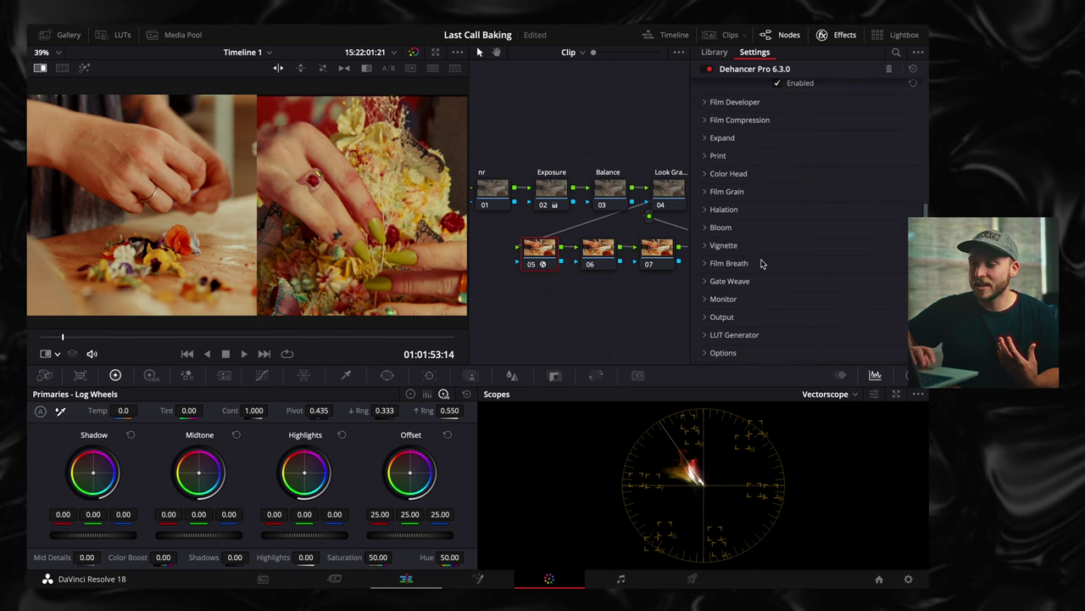
scroll(786, 206, up, 5)
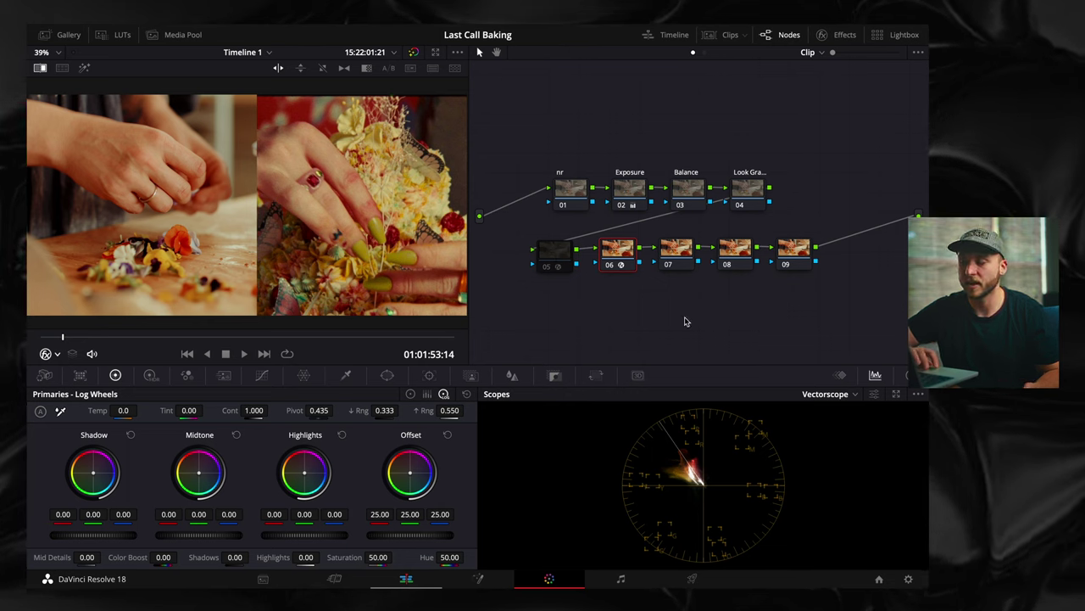
Step: Compare the looks of nodes 05 and 06 by enabling them in turn, viewing node 05 full screen, and finish with node 06 enabled
key(ctrl+d)
click(545, 257)
click(546, 268)
key(super+f)
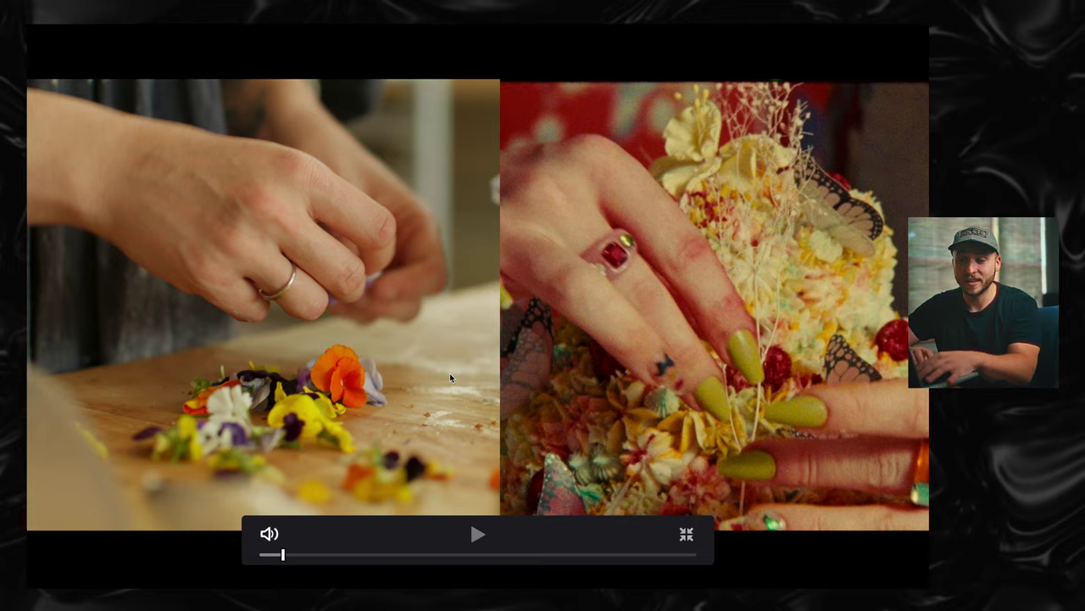
key(ctrl+f)
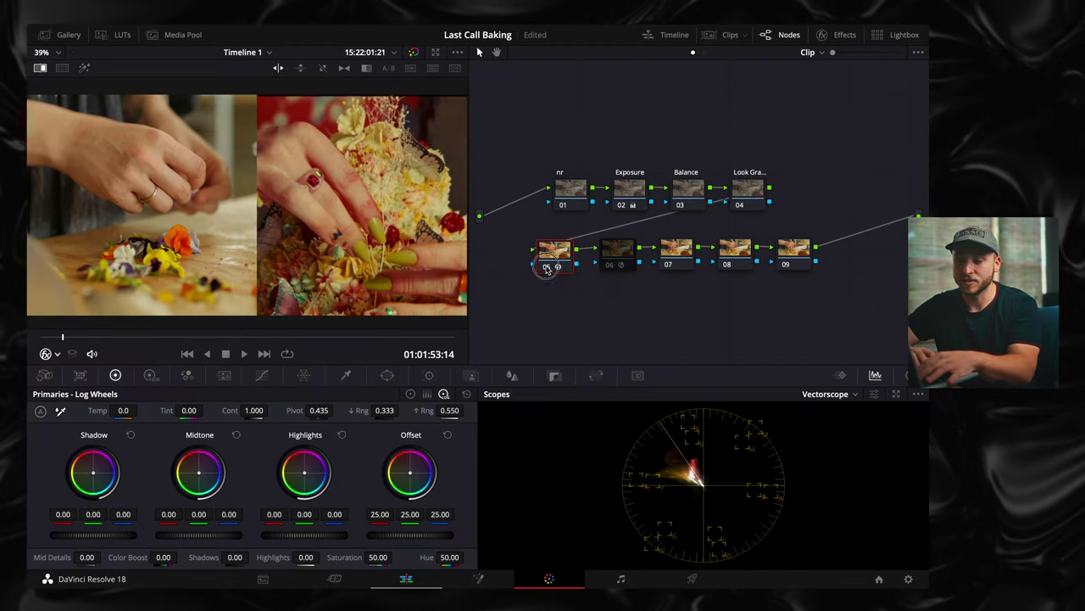
key(ctrl+d)
click(609, 265)
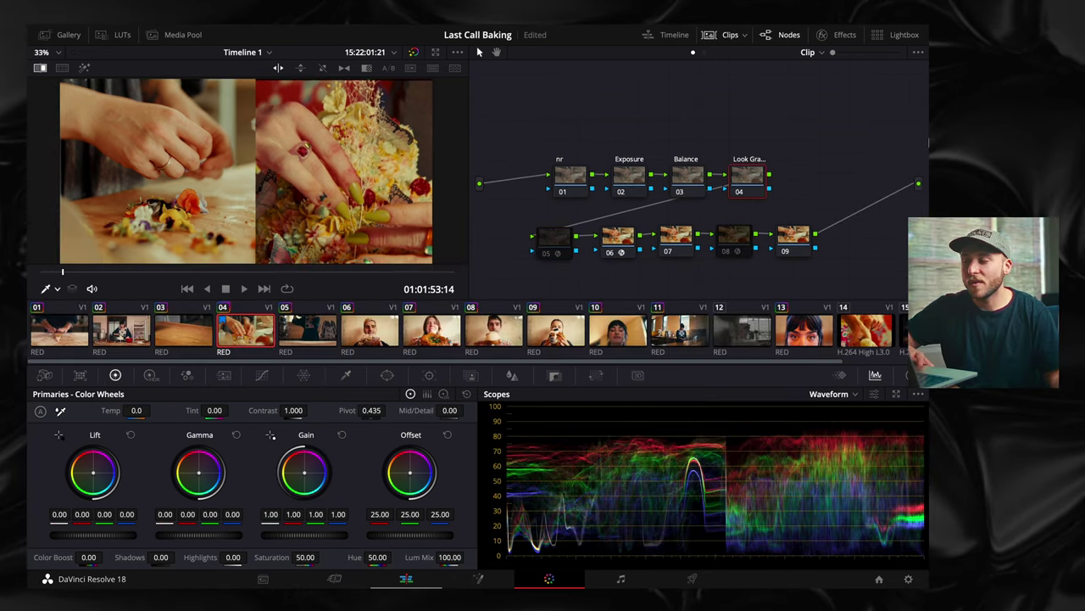
Step: On the Exposure node, set Highlights to -23.50, raise Gain to 1.01 and lower Lift very slightly
drag(629, 139, 782, 200)
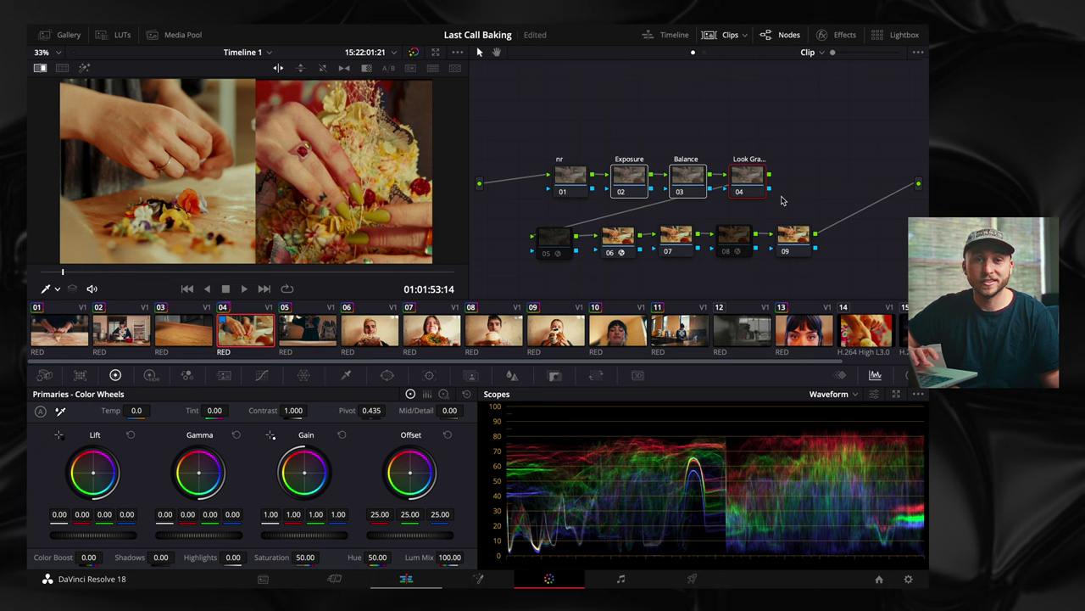
click(631, 176)
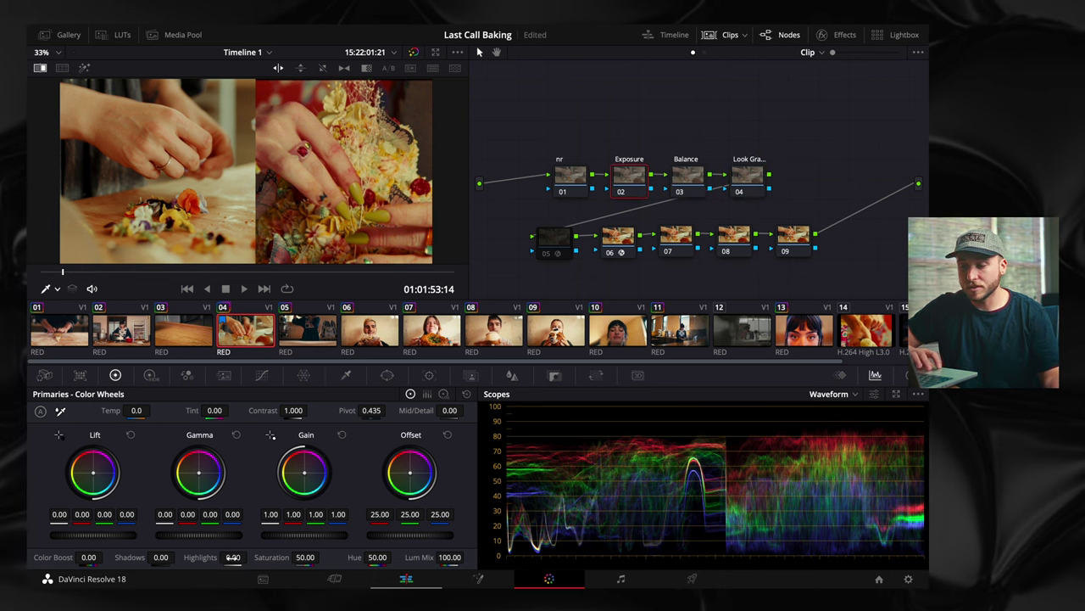
drag(226, 558, 215, 558)
drag(300, 535, 305, 535)
drag(99, 534, 95, 534)
Step: On the Balance node, reduce Saturation to 49.40 and Color Boost to -2.00
click(711, 36)
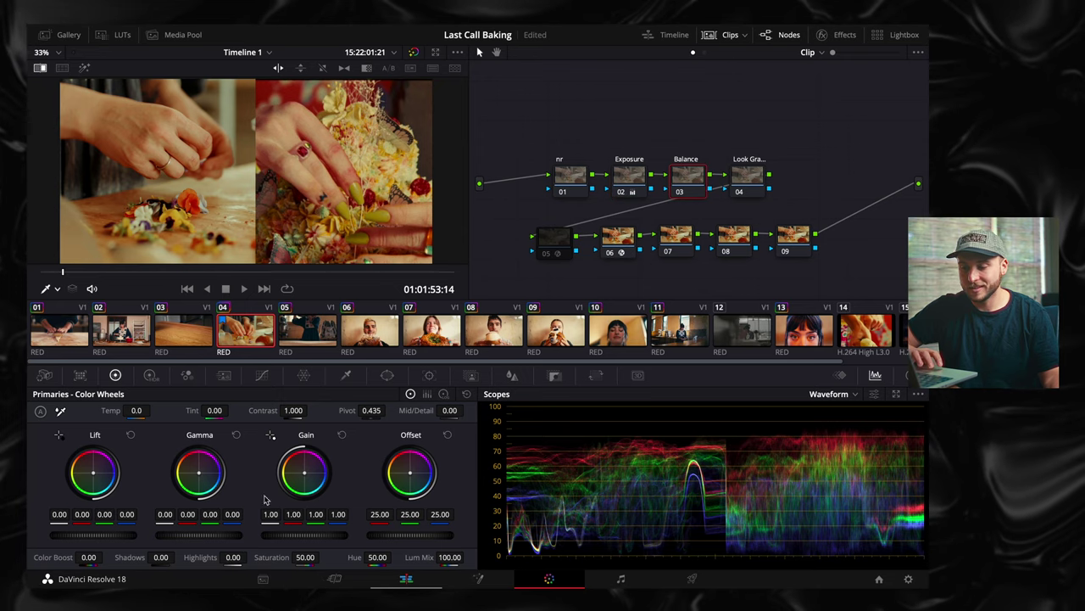
drag(291, 554, 277, 557)
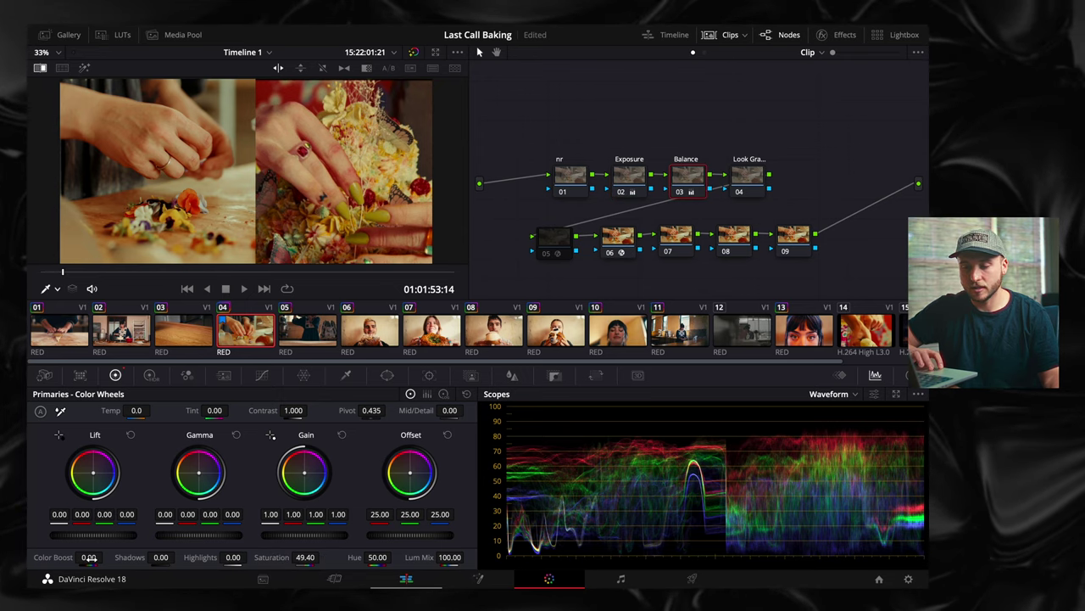
drag(91, 559, 89, 559)
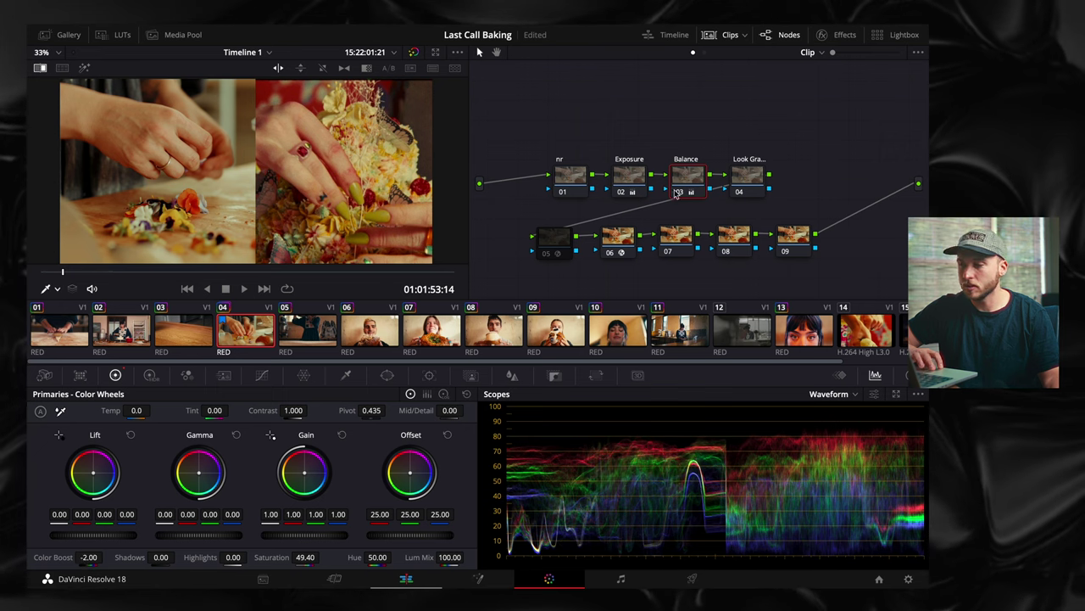
Step: On node 04, nudge the Lift colour balance very slightly and set Temp to -10.0 and Tint to 8.50
click(749, 176)
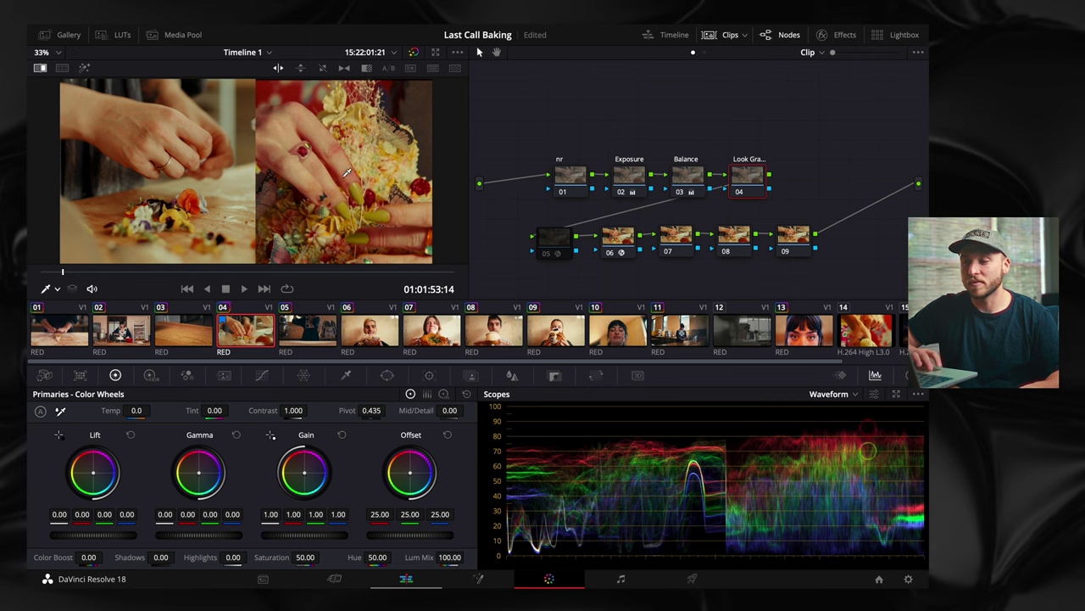
key(ctrl+s)
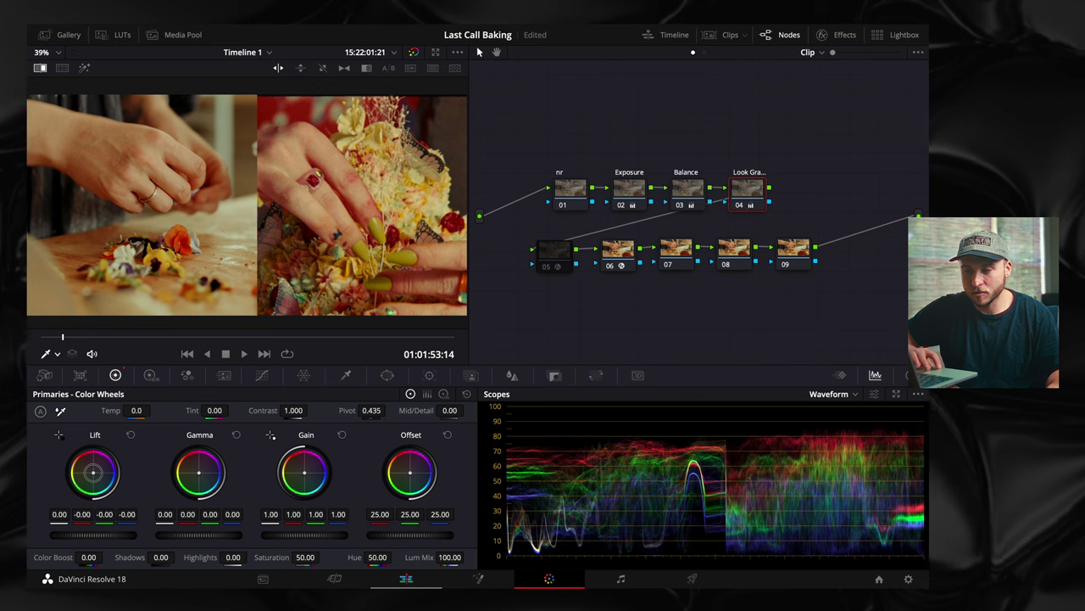
drag(94, 472, 94, 472)
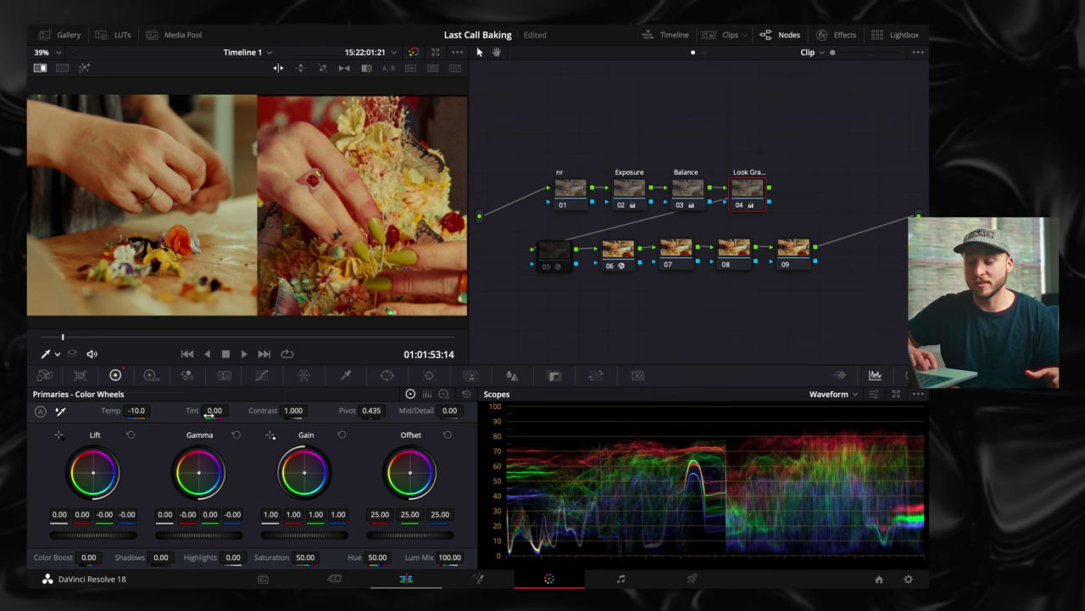
drag(210, 414, 212, 416)
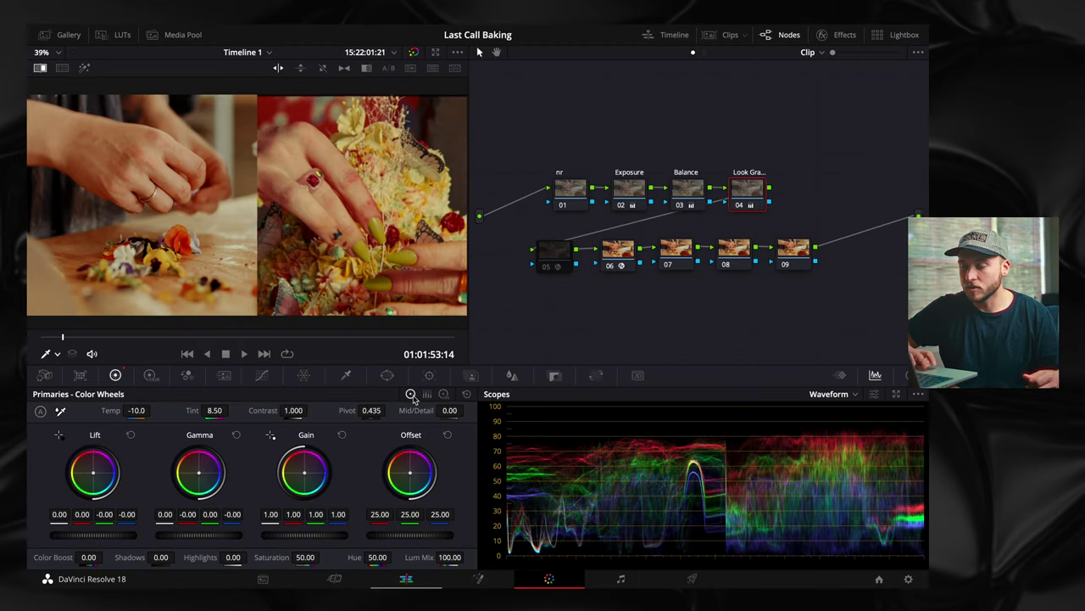
Step: In node 04's Log Wheels, shift Shadow to 0.05, -0.02, 0.01 and Midtone to -0.04, 0.01, 0.00
click(445, 395)
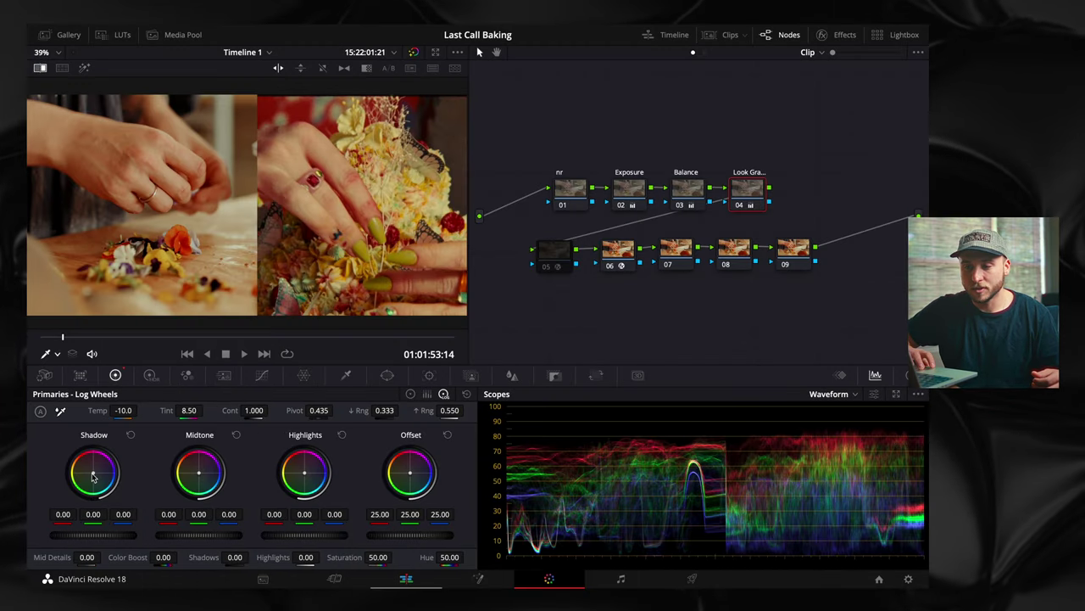
drag(93, 477, 94, 476)
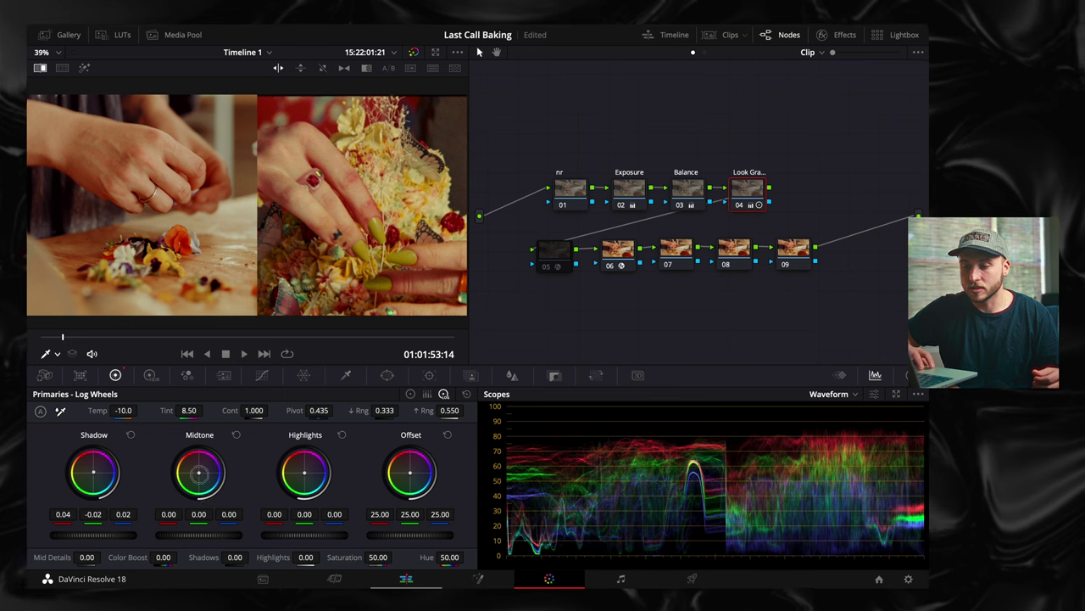
drag(204, 494, 200, 496)
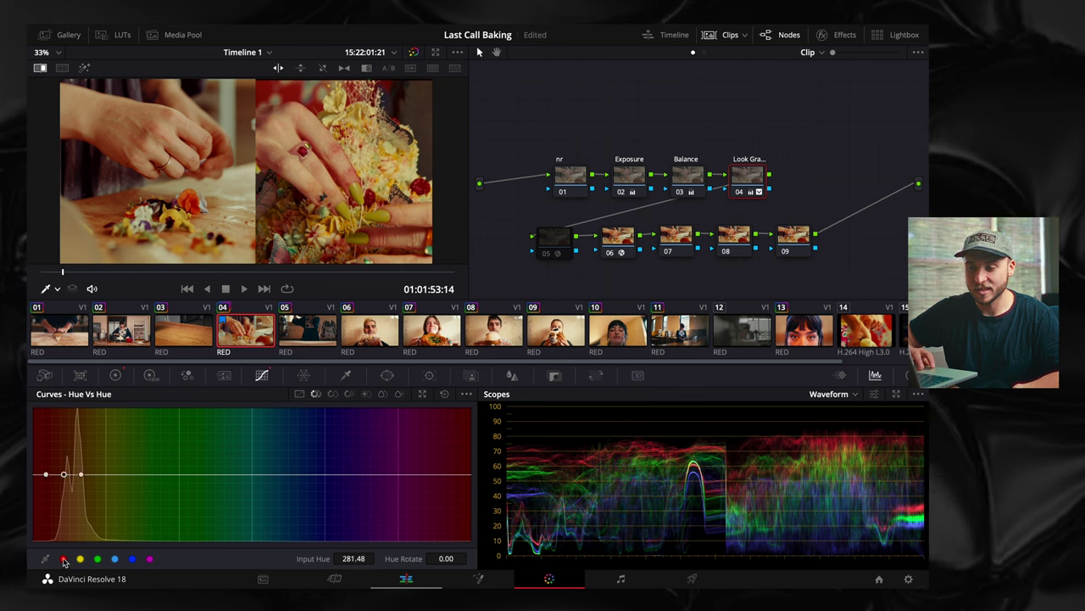
Step: Anchor the Hue Vs Hue curve with magenta and green points and remove the extra point at input hue 267.08
click(398, 505)
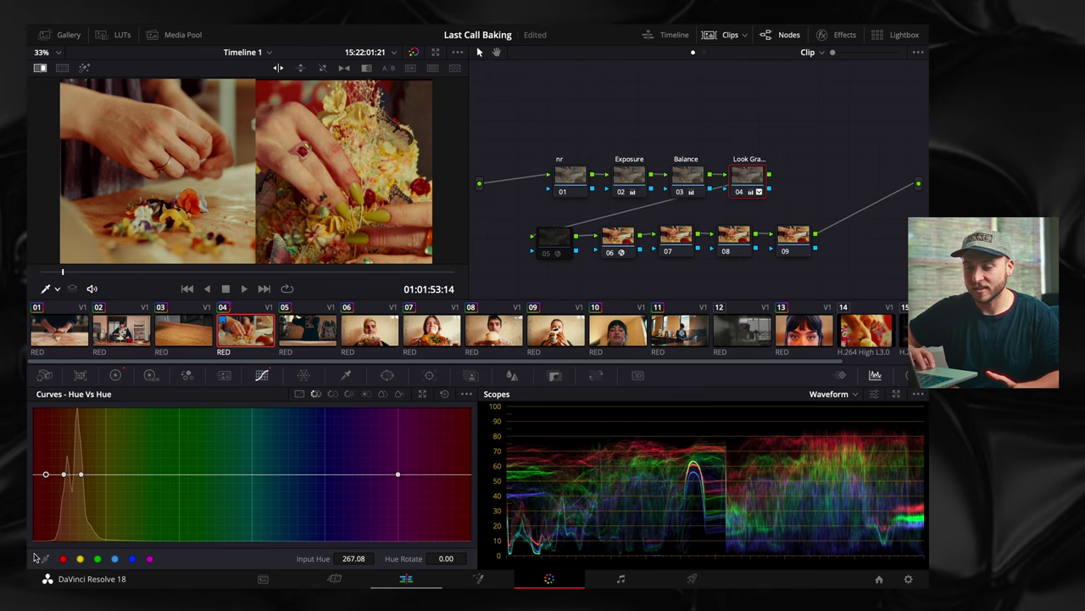
click(81, 475)
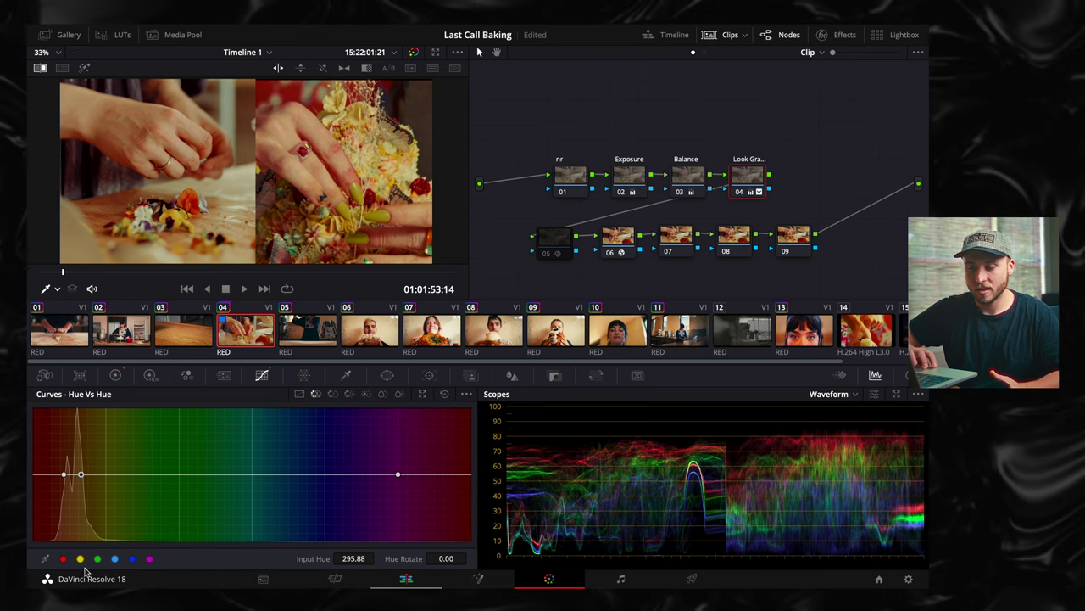
click(80, 559)
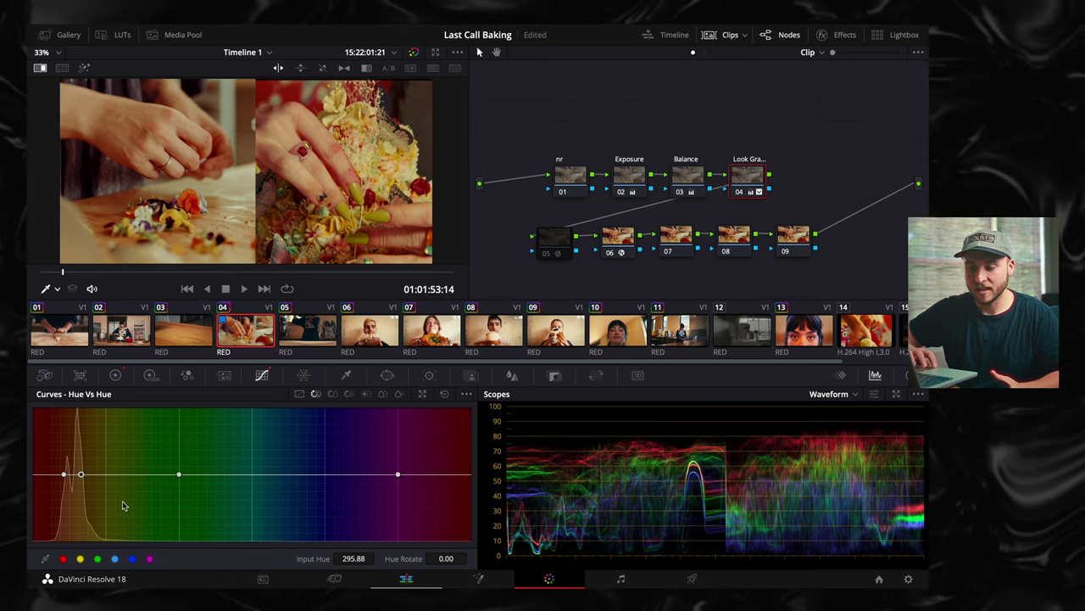
Step: Move the curve's 281.48 point to input hue 270.66, rotate its hue slightly upward, and set the 295.88 point's Hue Rotate to 2.90
click(63, 474)
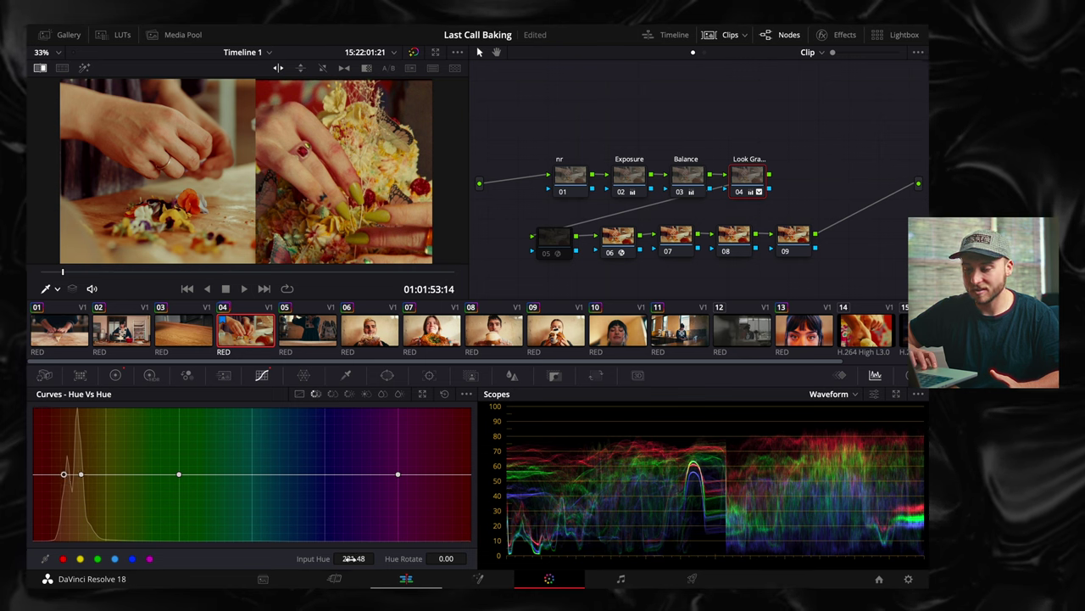
drag(364, 558, 309, 559)
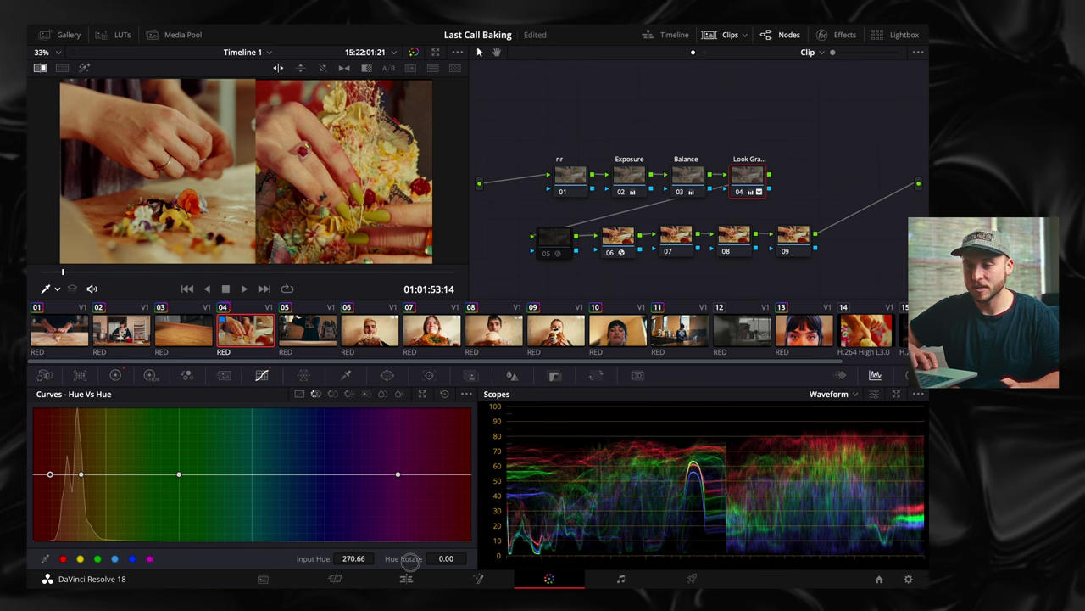
mouse_move(443, 557)
mouse_down()
mouse_move(471, 558)
mouse_move(448, 558)
mouse_move(458, 559)
mouse_up()
click(82, 473)
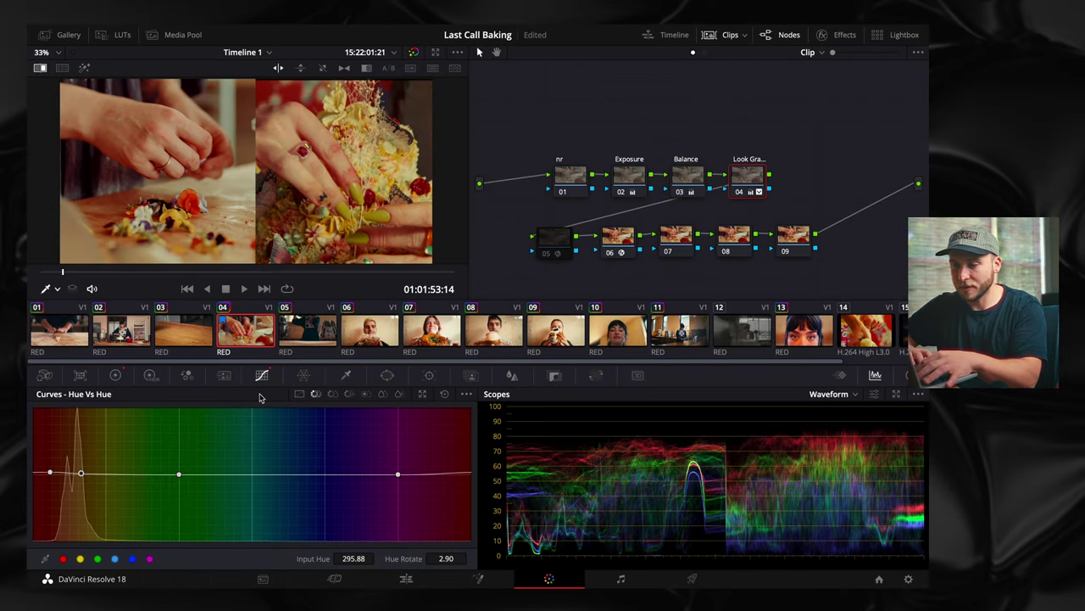
Step: Return to node 04's Log Wheels and readjust the Shadow colour balance
click(115, 376)
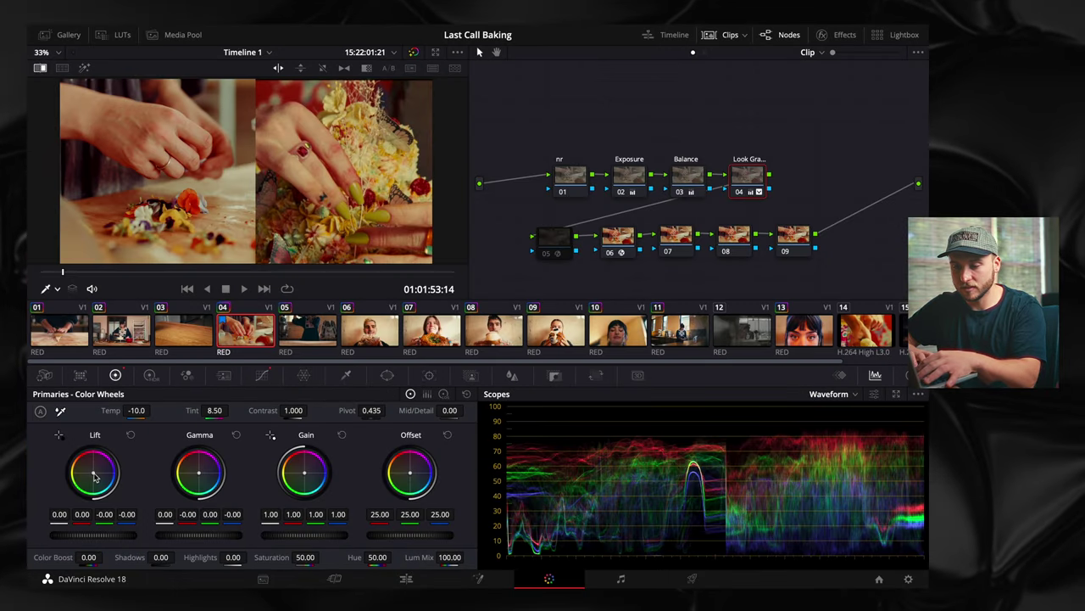
click(443, 395)
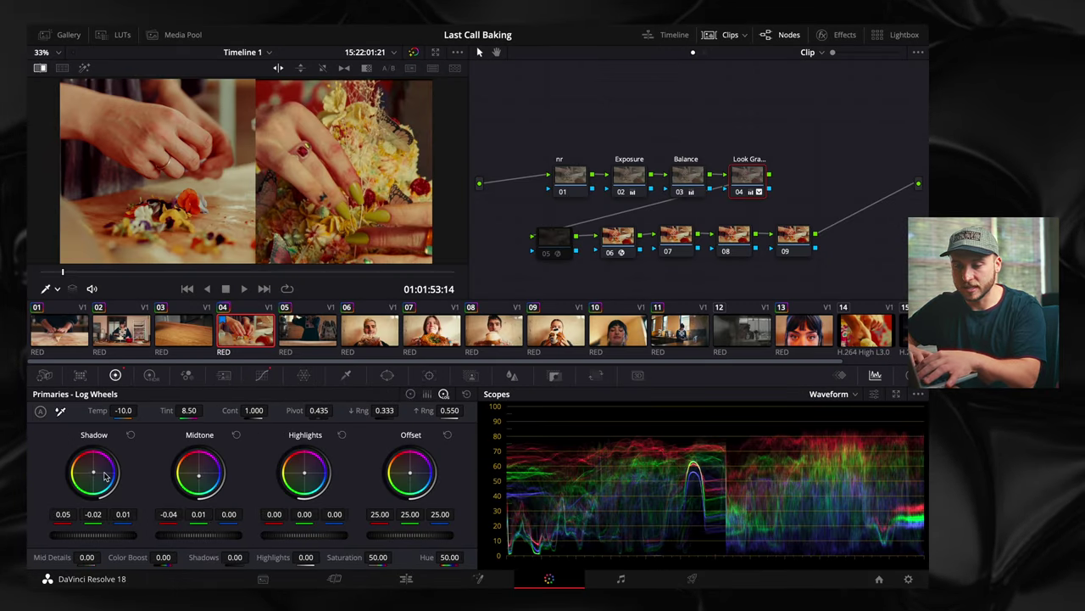
double_click(95, 476)
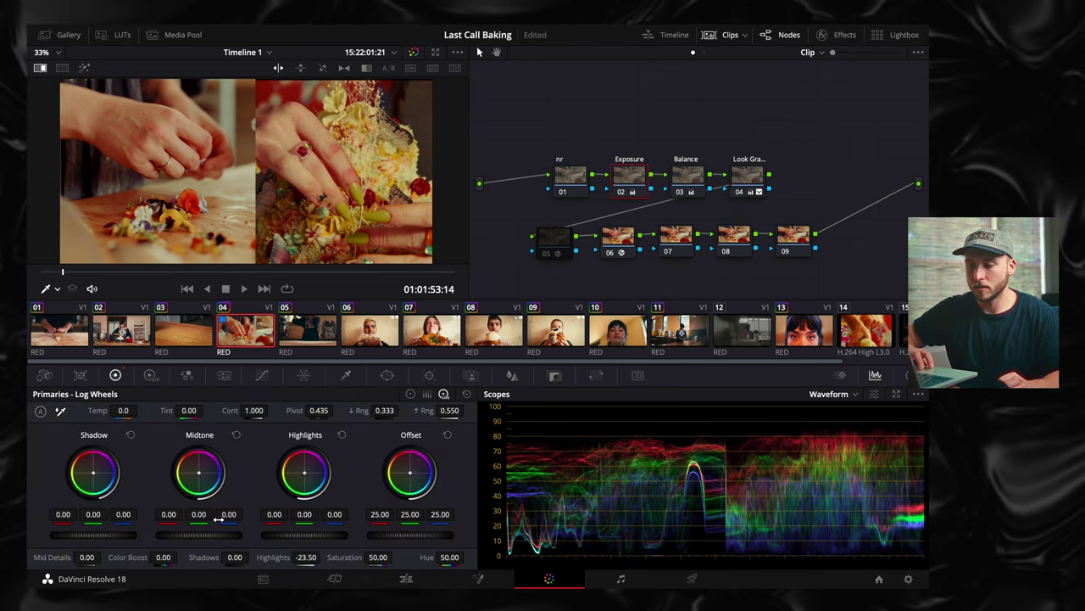
Step: Lower the Exposure node 02's Gamma to -0.01 across all channels in the primary Color Wheels
click(411, 394)
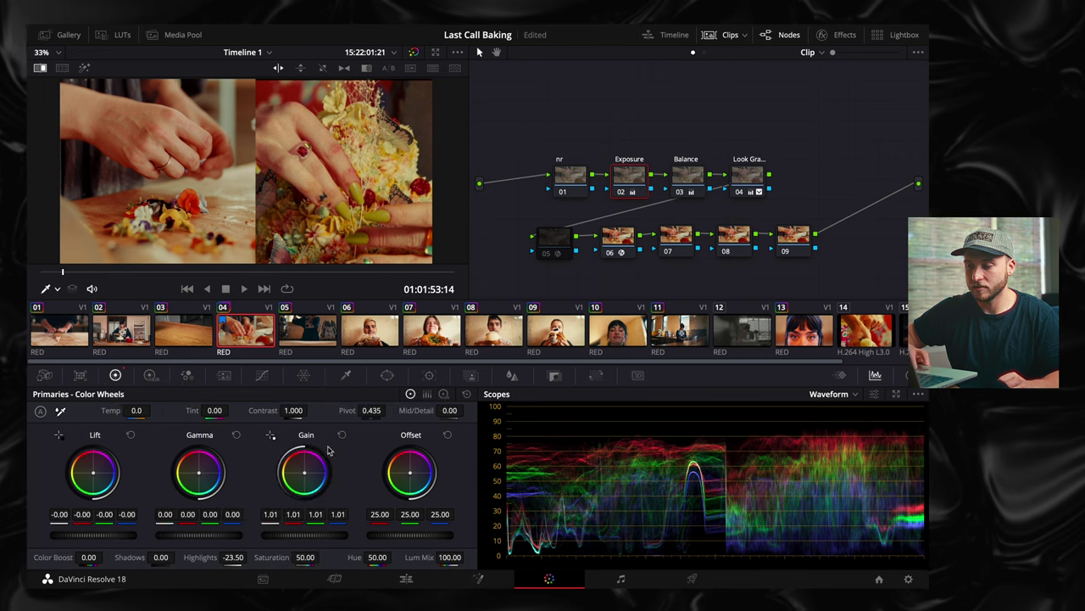
drag(222, 535, 209, 534)
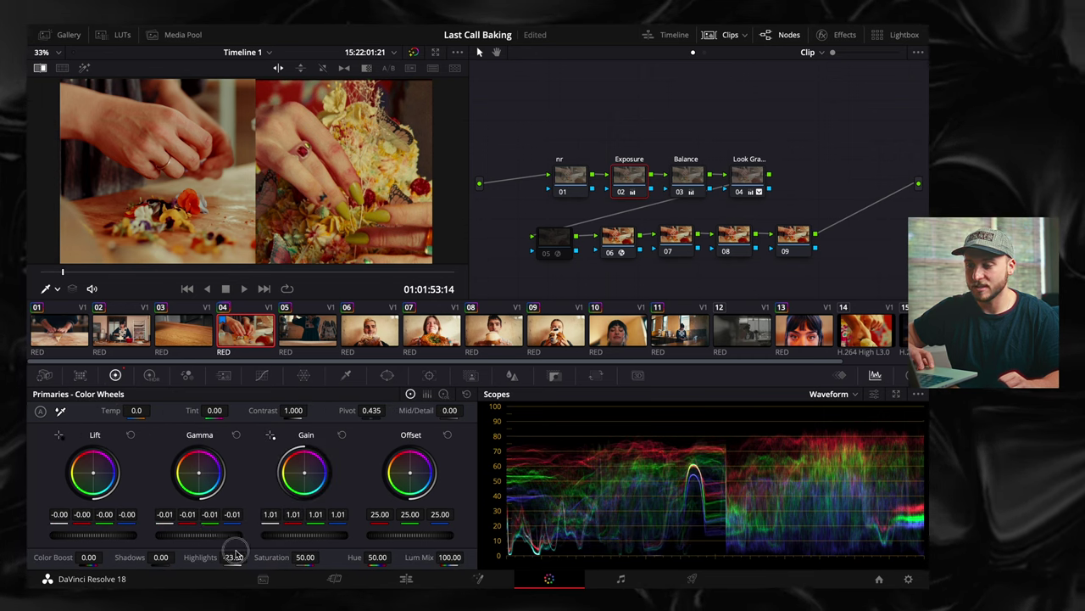
Step: Try out the Bloom effect in Dehancer Pro on node 06
click(622, 242)
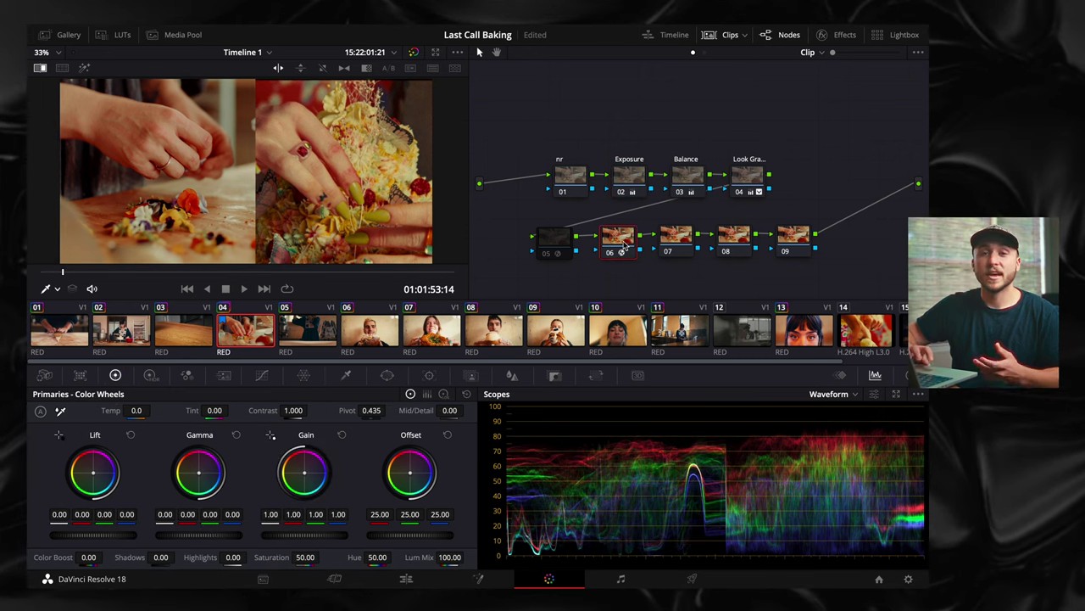
click(845, 38)
click(715, 169)
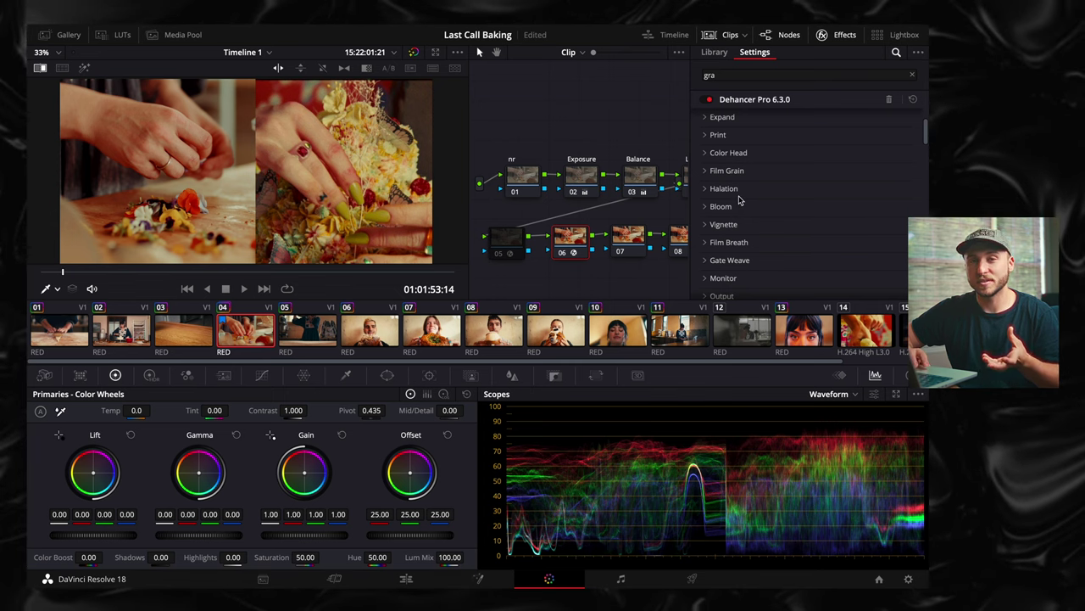
click(727, 206)
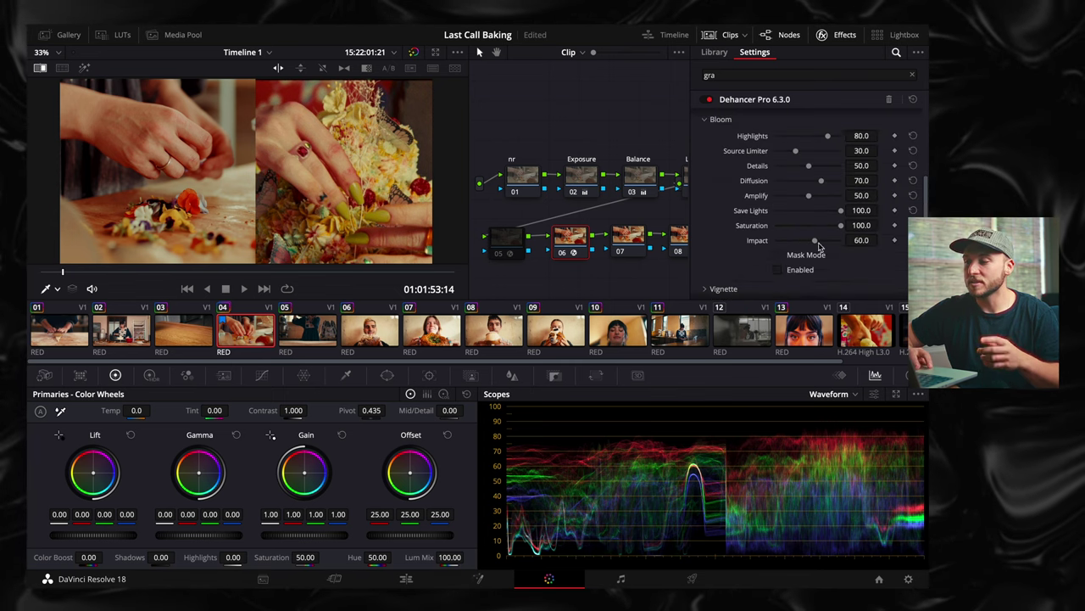
click(778, 270)
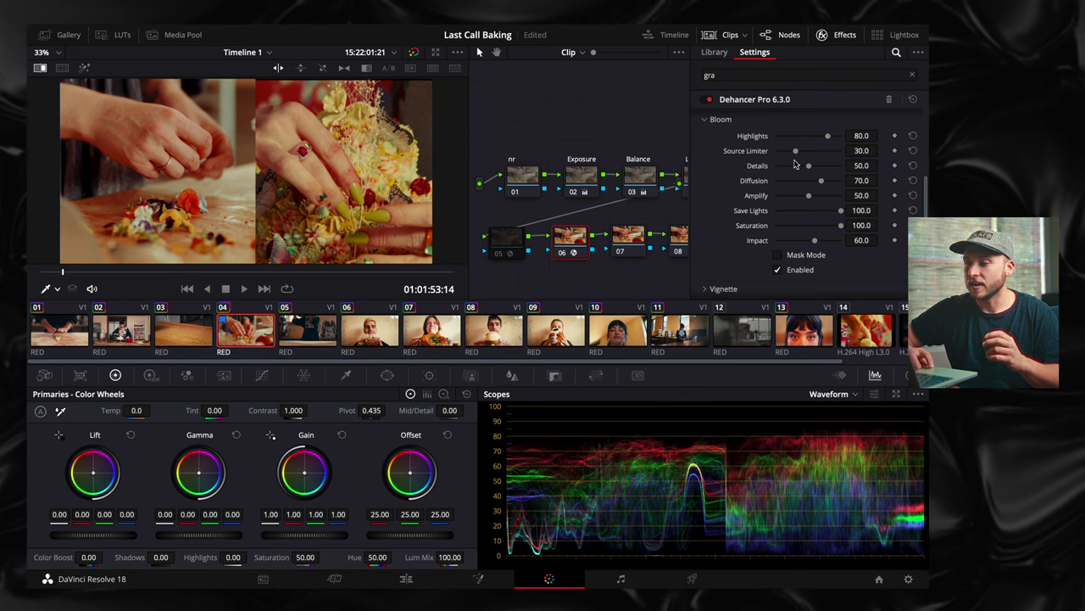
click(726, 122)
scroll(729, 144, up, 1)
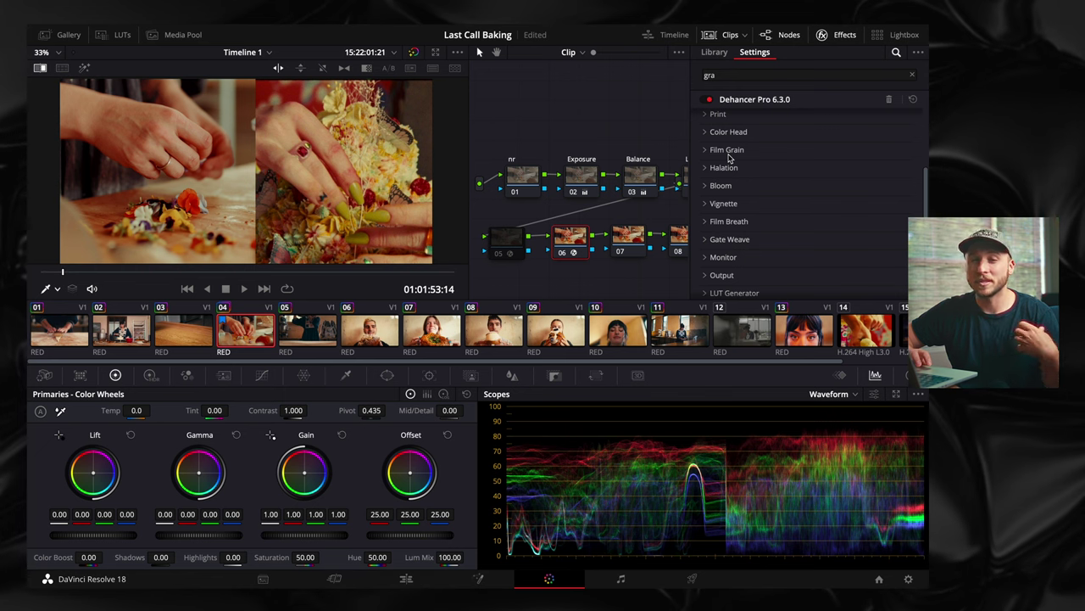
Step: Review Dehancer Pro's built-in Film Grain settings on node 06
click(728, 152)
scroll(719, 173, down, 1)
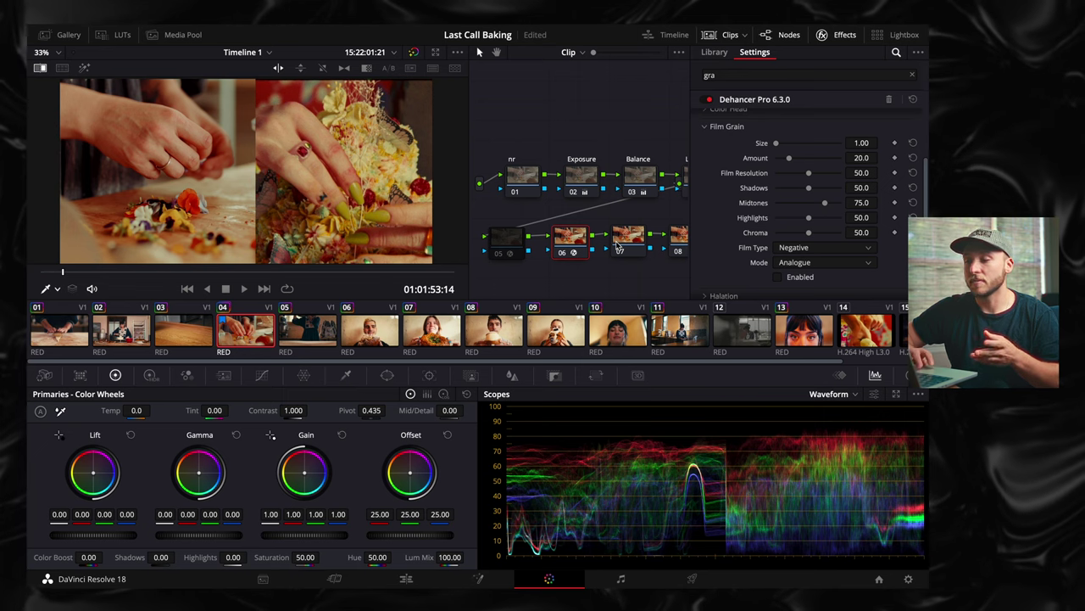
click(839, 35)
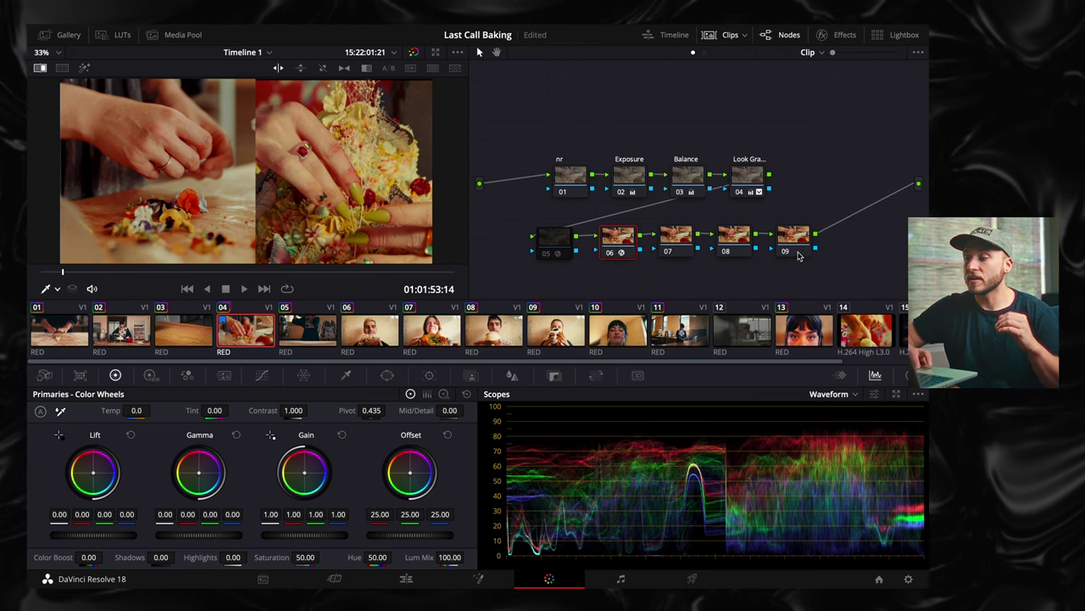
Step: Add the Resolve FX Film Grain effect to node 08 and raise its Grain Strength to 0.413
click(840, 35)
drag(718, 122, 679, 238)
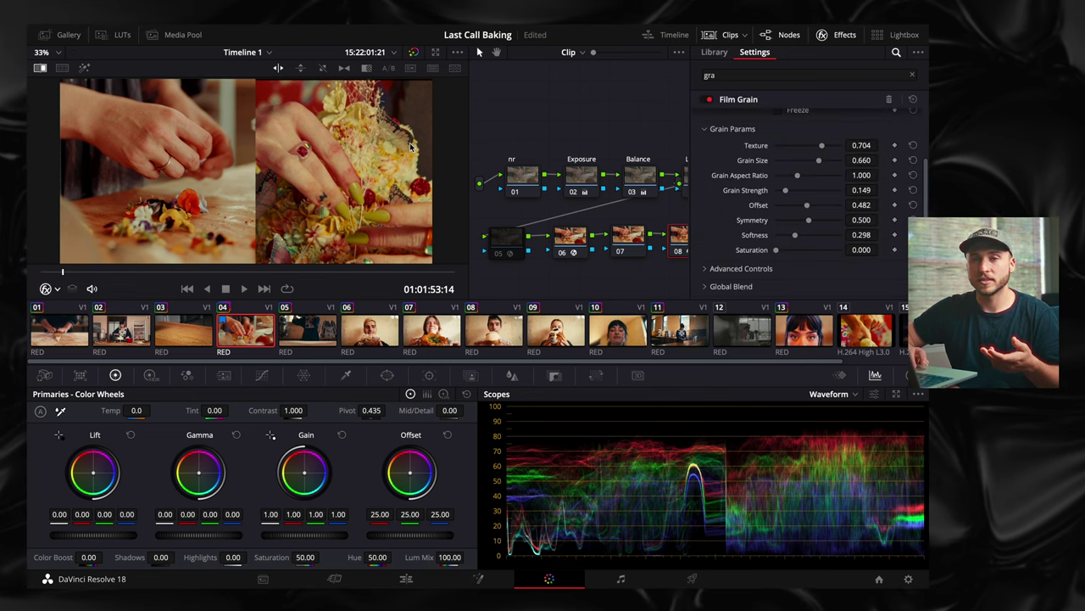
scroll(808, 165, up, 2)
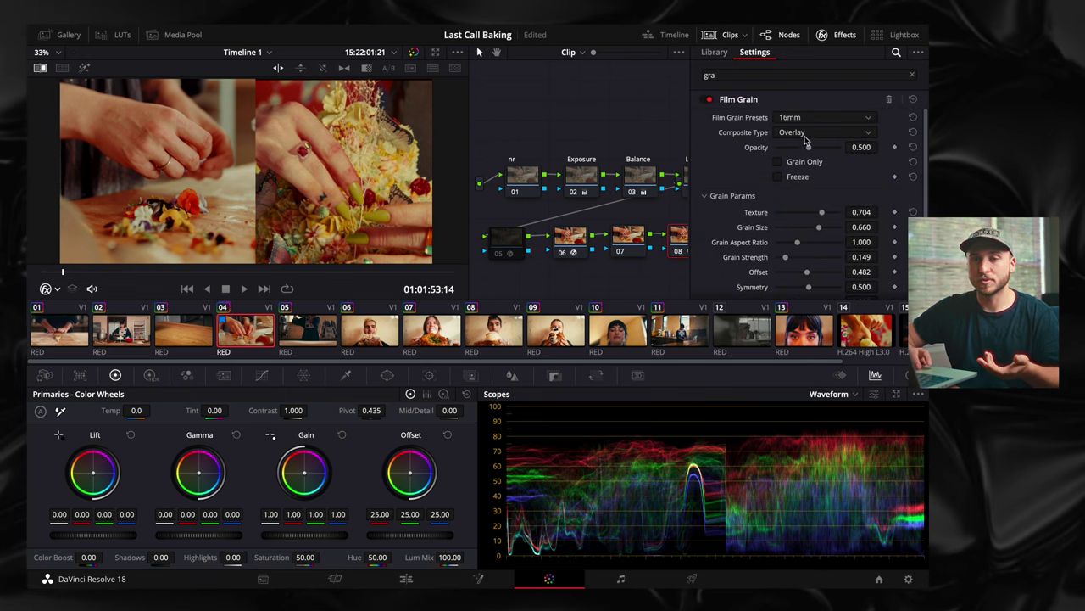
scroll(804, 121, down, 2)
drag(789, 193, 803, 194)
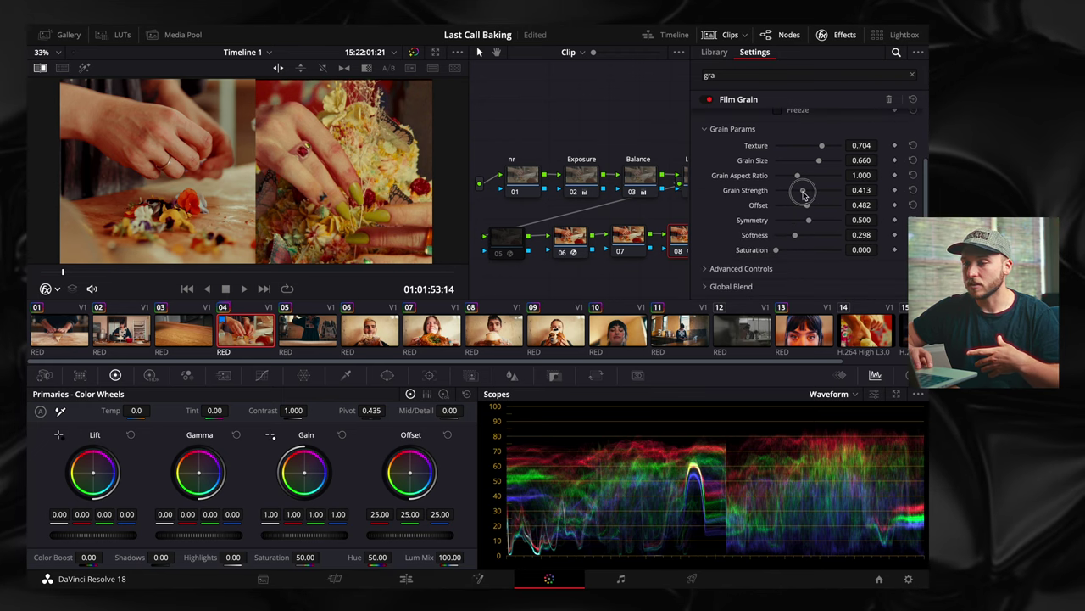
Step: Inspect the grain with the clip thumbnails hidden and the viewer at 100%, and reduce node 08's Grain Strength to 0.367
click(729, 36)
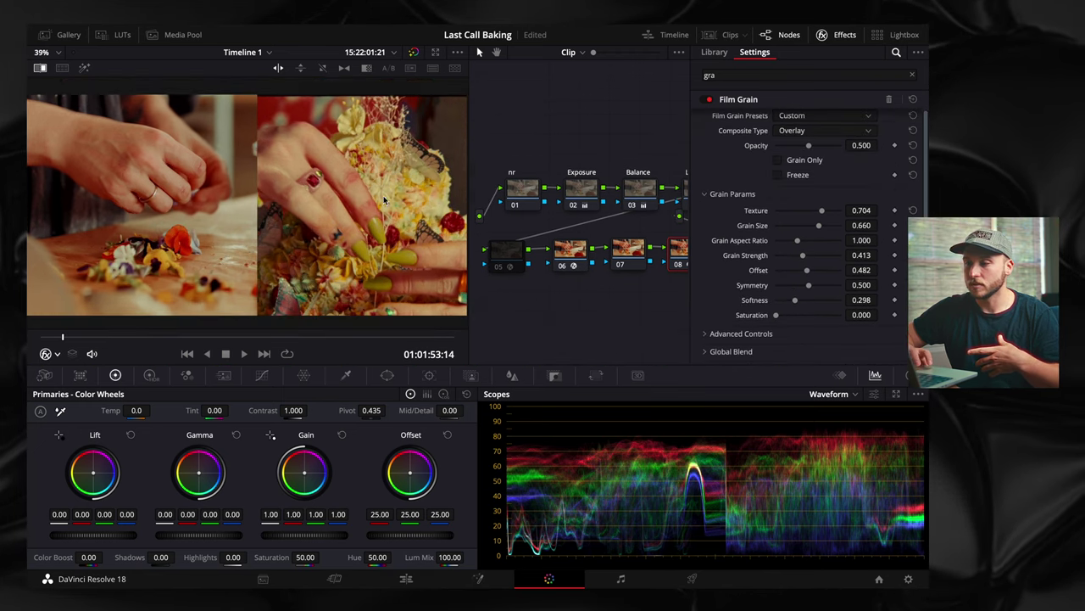
click(42, 52)
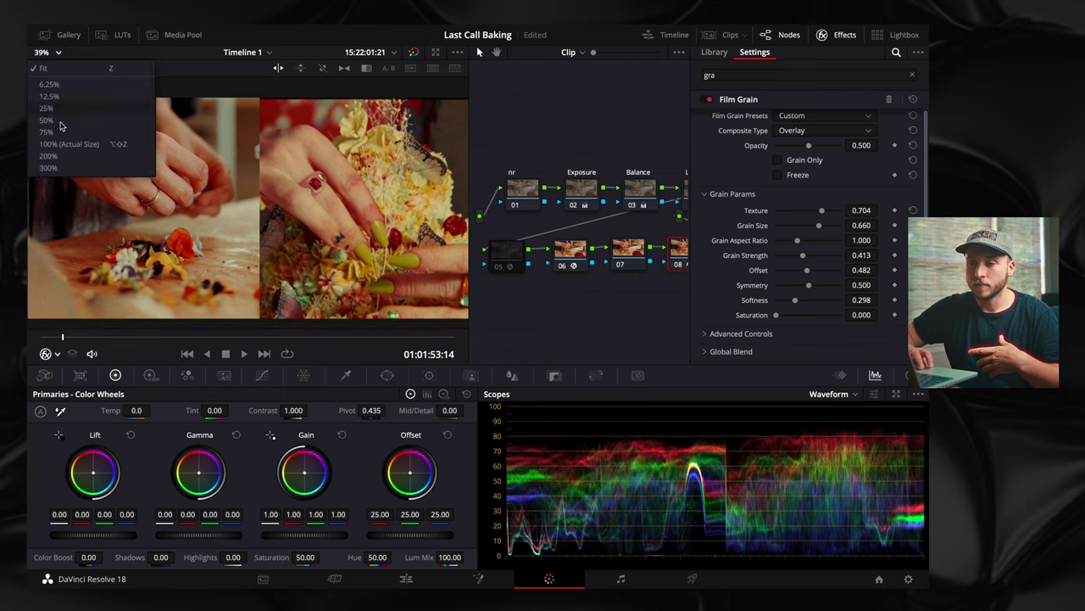
click(63, 146)
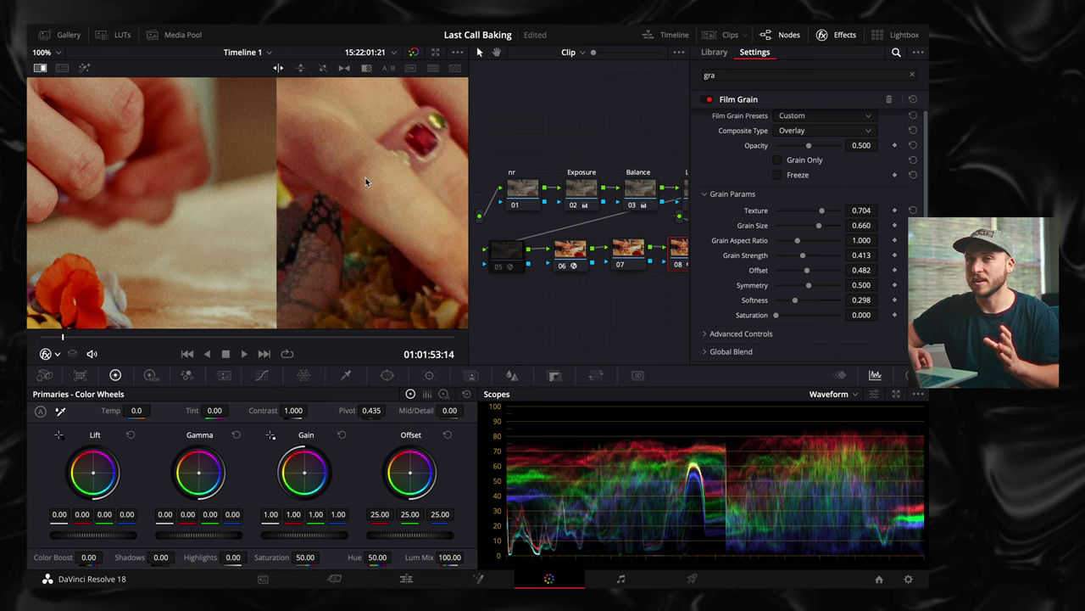
scroll(356, 223, up, 8)
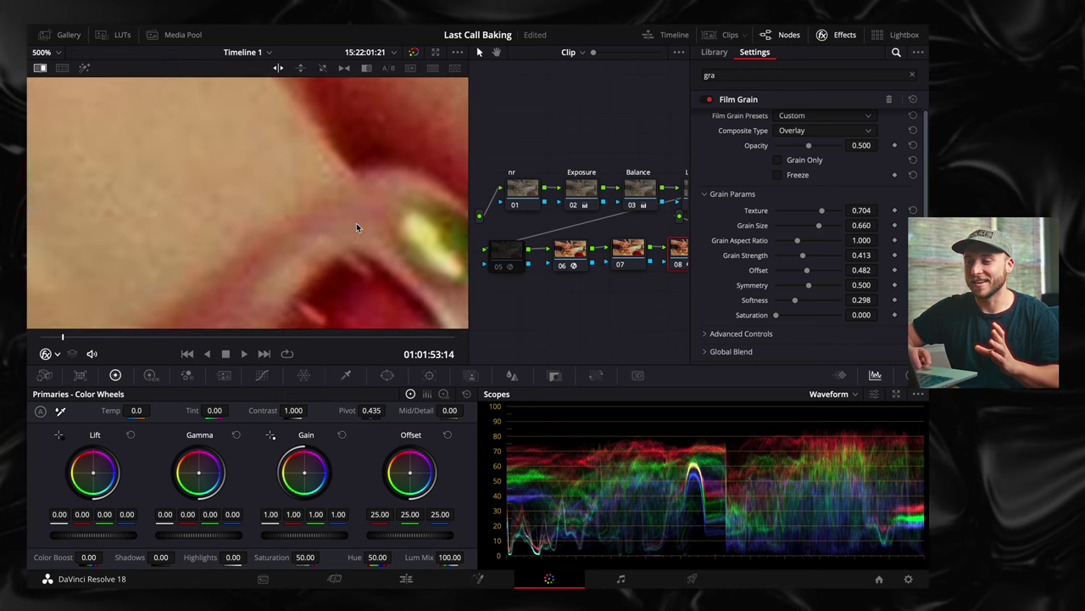
scroll(356, 223, up, 3)
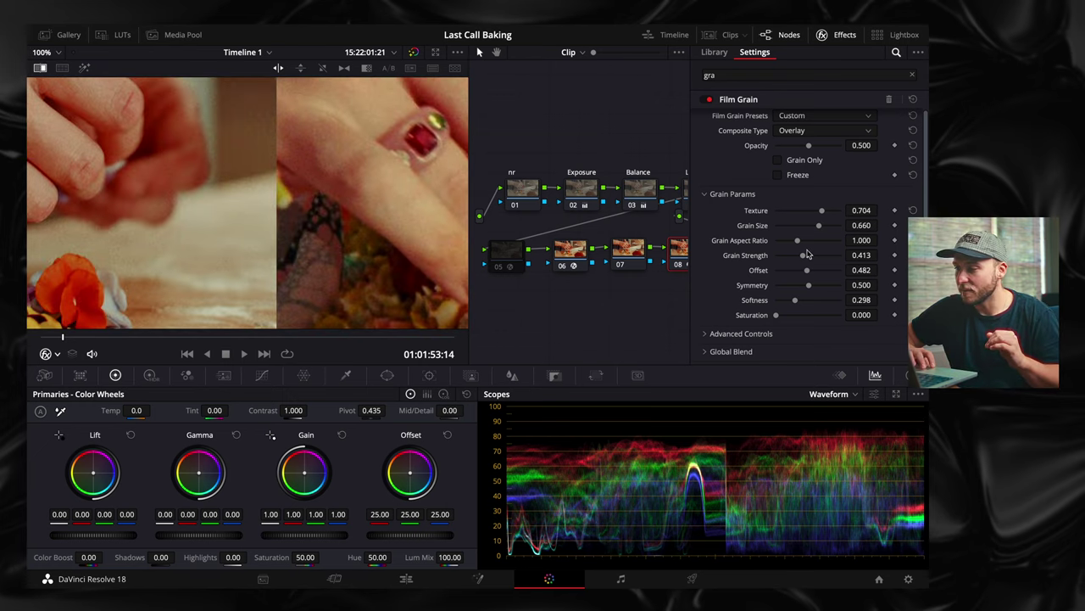
mouse_move(806, 257)
mouse_down()
mouse_move(787, 256)
mouse_move(800, 257)
mouse_up()
Step: Compare the graded shot with the reference still full screen and fit the image back into the viewer
key(ctrl+f)
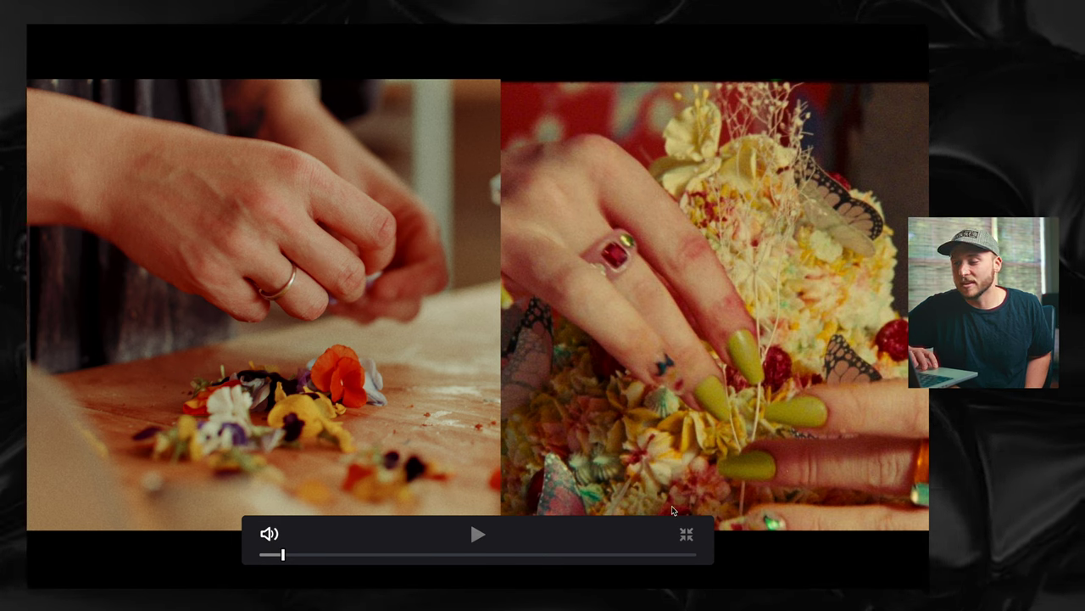
click(686, 535)
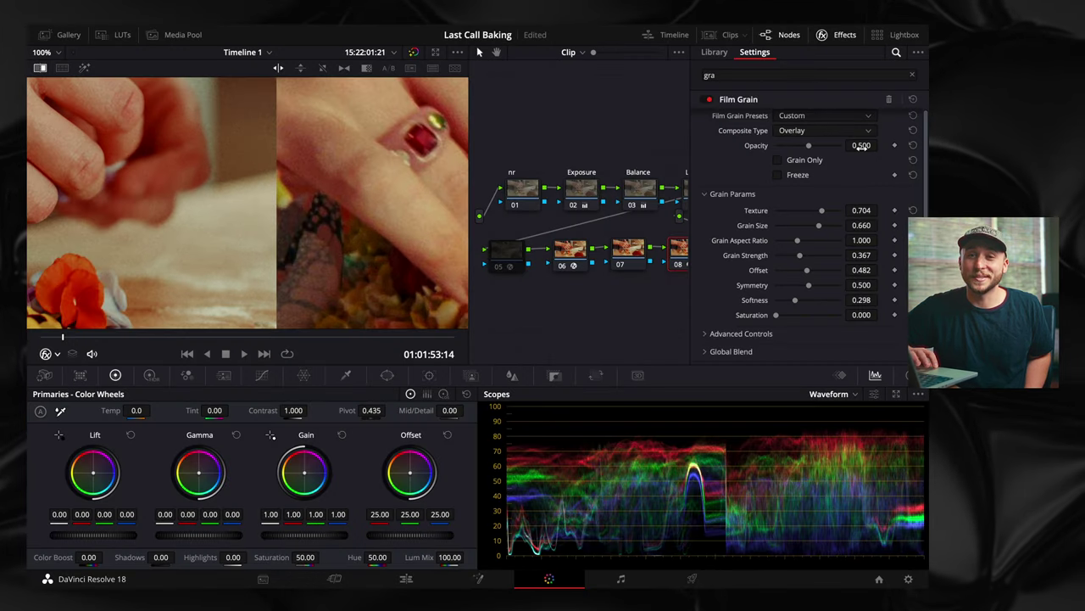
key(shift+z)
Step: Enable Dehancer Pro's Vignette on node 06, with Feather at 0.0 and Exposure at -0.348
click(569, 252)
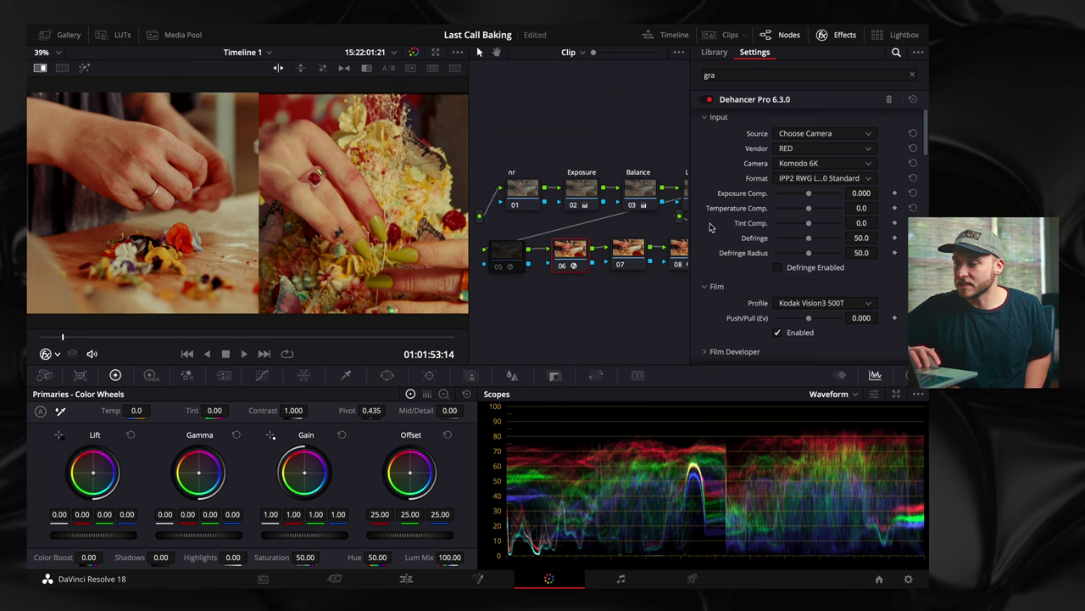
scroll(729, 255, down, 15)
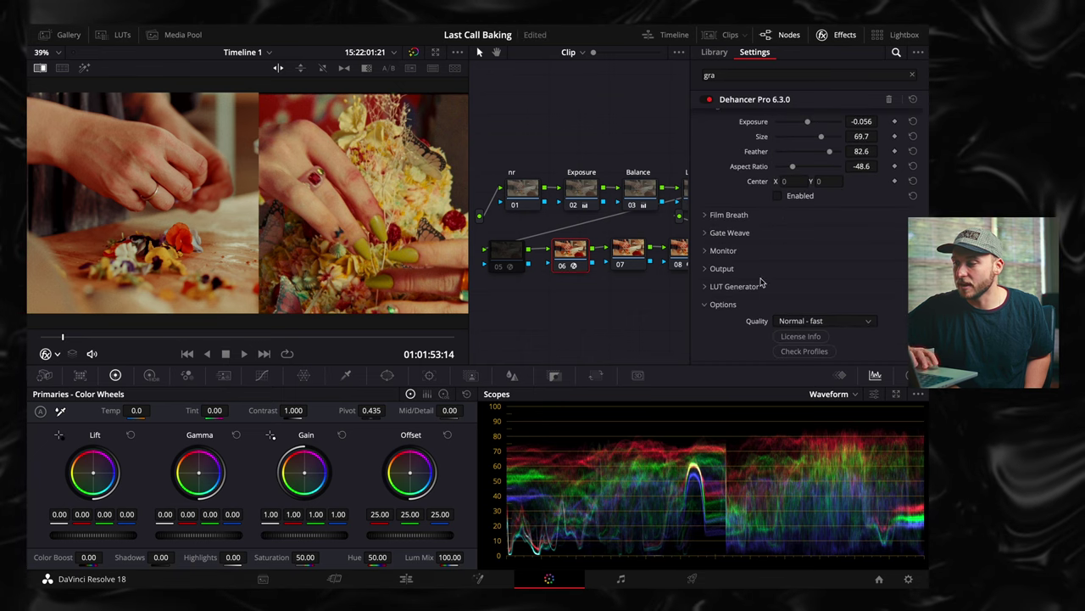
scroll(752, 142, up, 3)
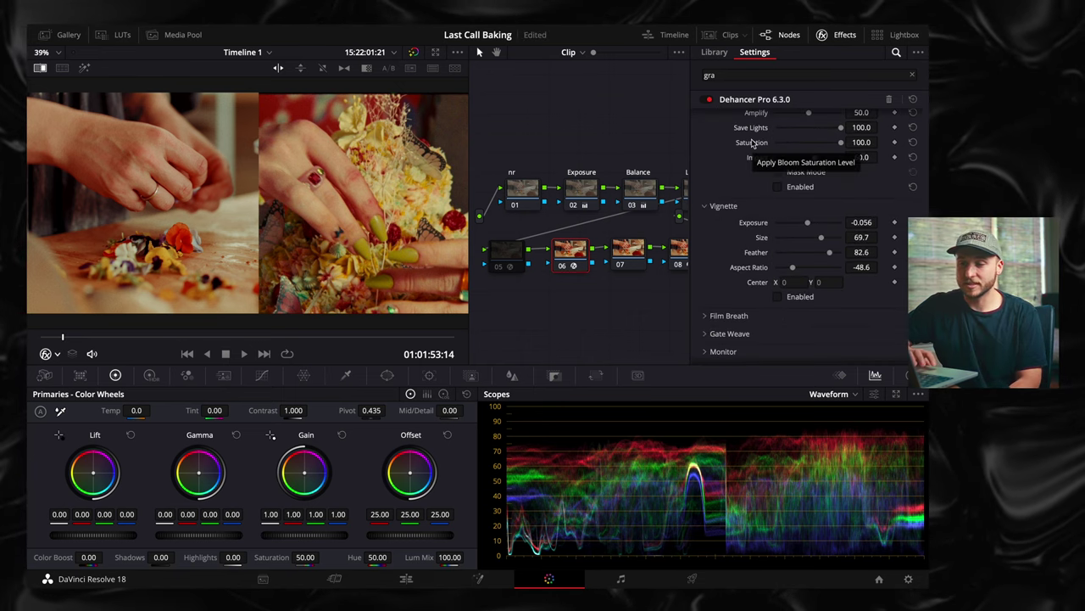
click(778, 296)
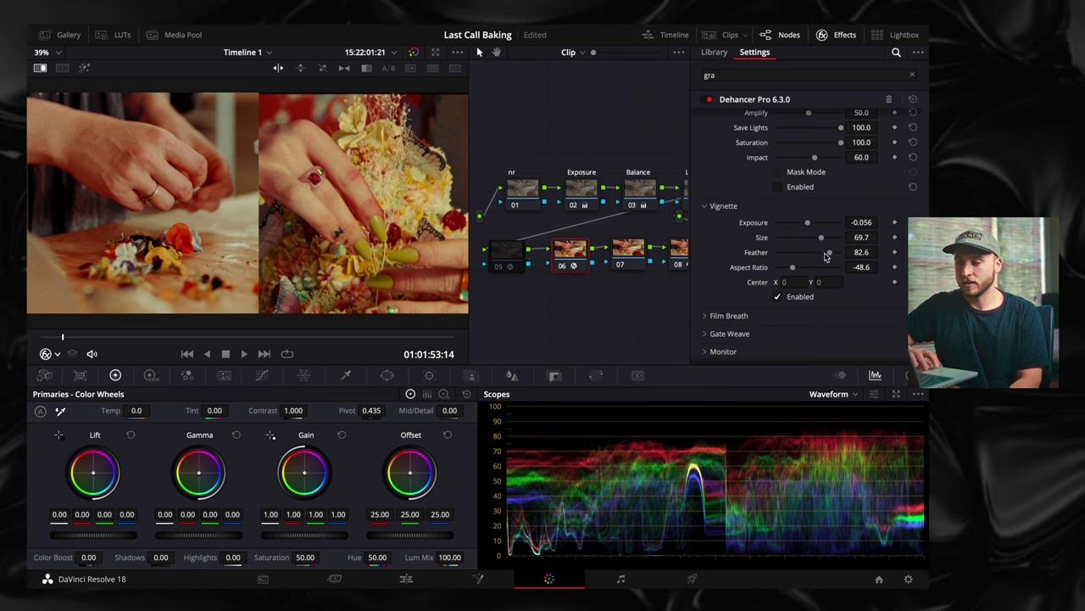
drag(829, 257, 803, 225)
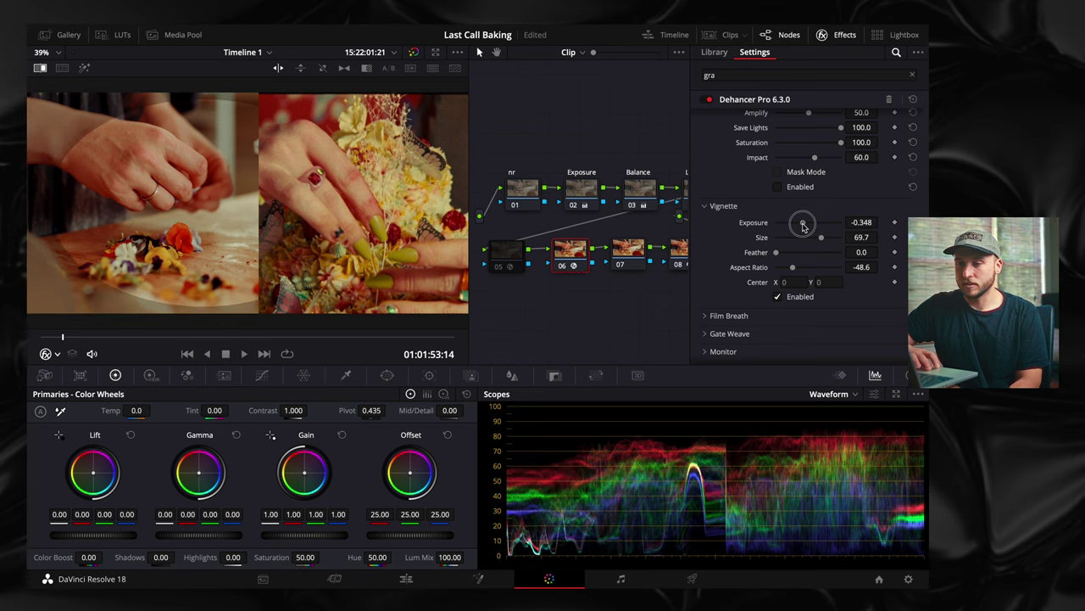
Step: Turn off the reference wipe, soften the vignette with Feather 75.3 and Exposure -0.180, and toggle it to compare
click(40, 69)
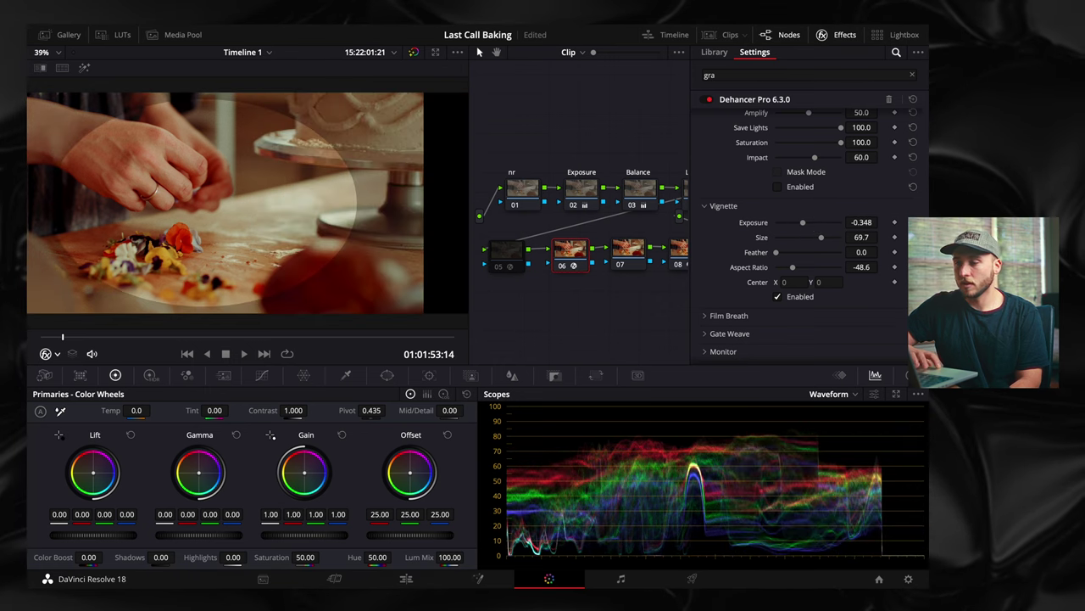
drag(777, 253, 825, 252)
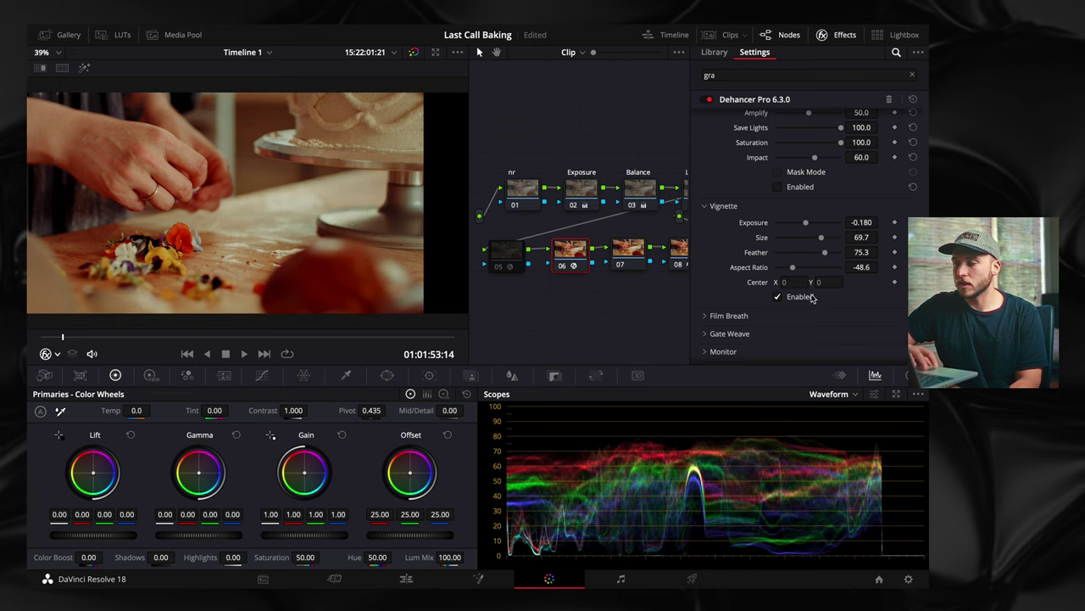
click(779, 298)
click(778, 298)
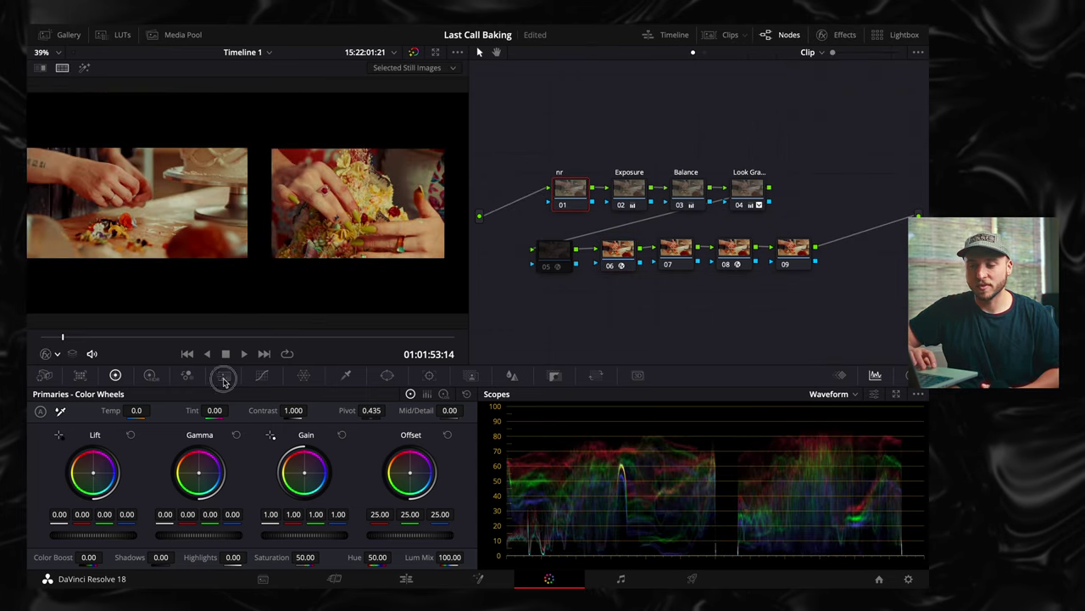
Step: Apply Temporal NR to the nr node 01 with 3 frames and Luma and Chroma thresholds of 3.0
click(224, 380)
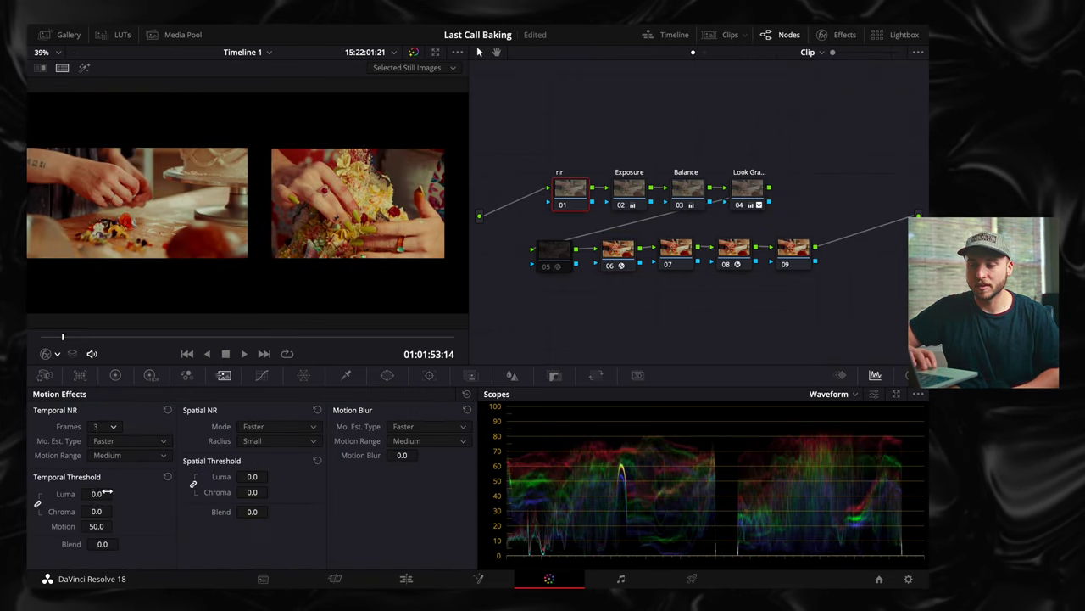
drag(100, 493, 112, 494)
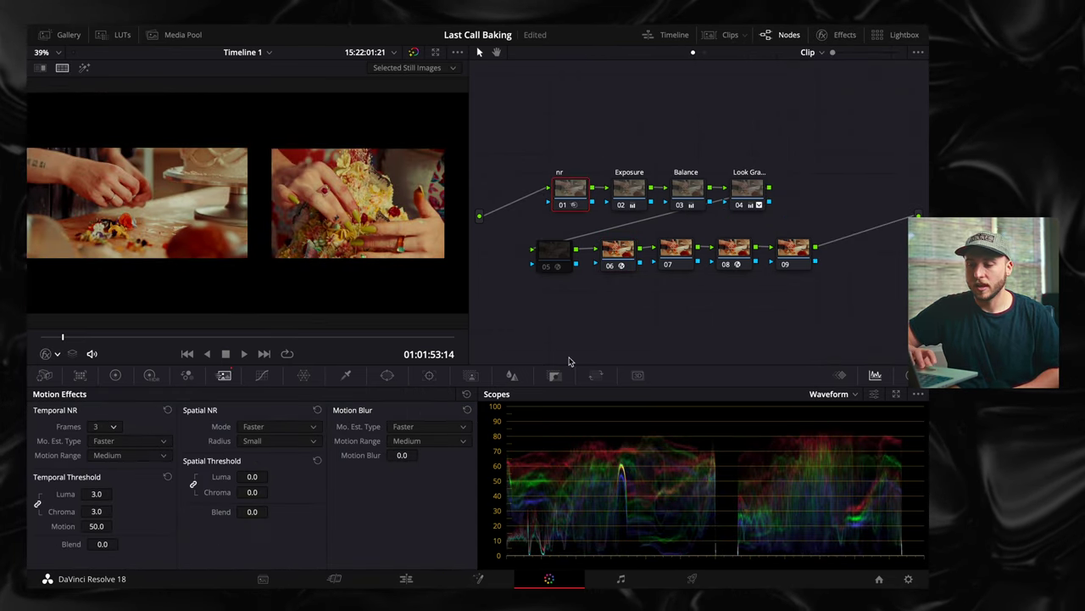
Step: Set node 09's Blur Radius to 0.47 on all channels and disable the nr node 01
click(792, 253)
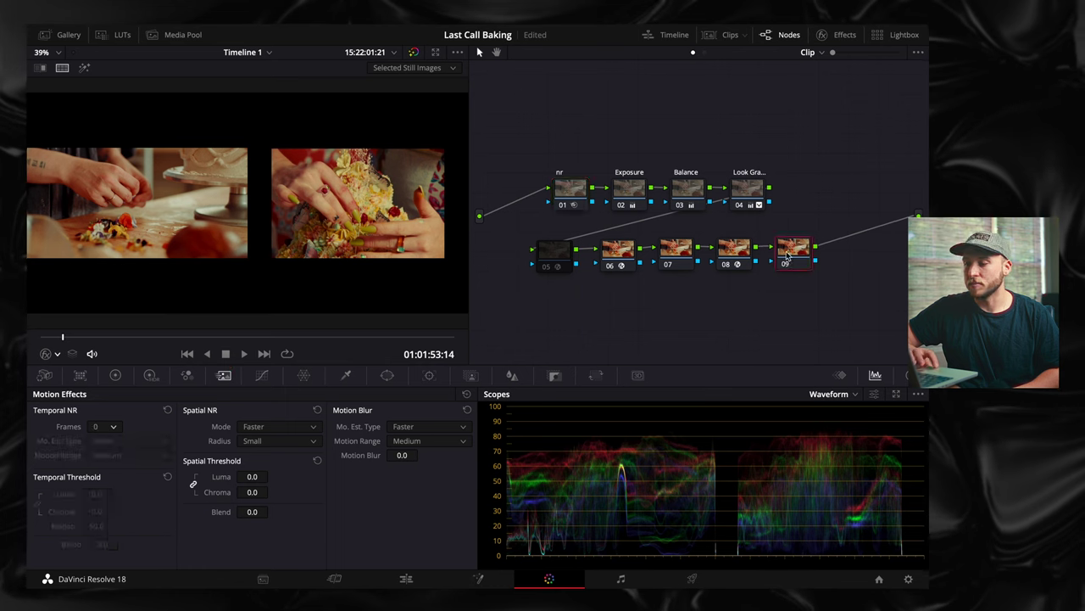
click(511, 376)
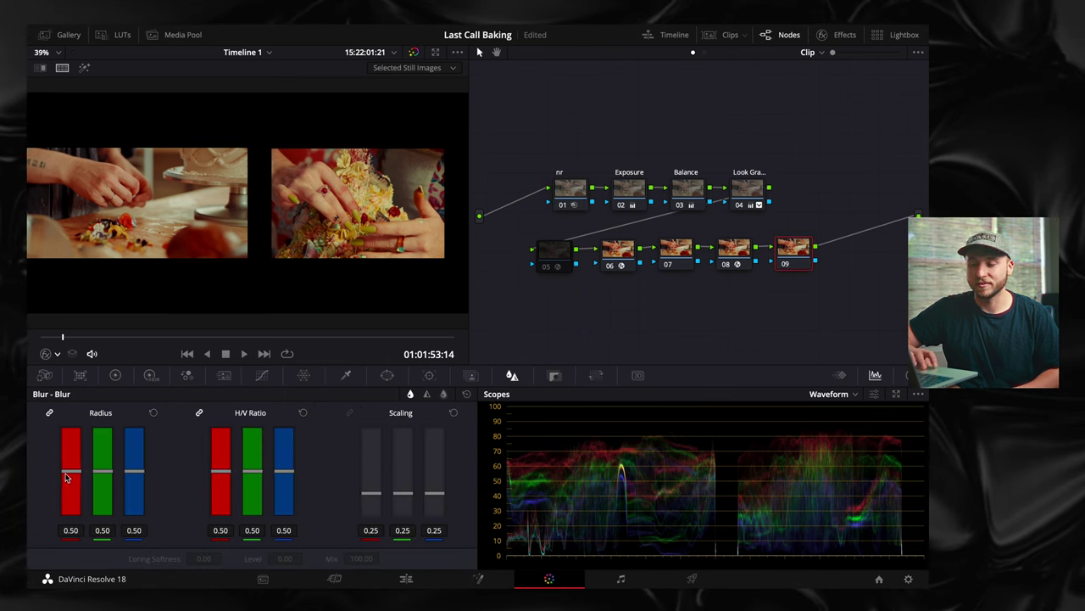
drag(66, 477, 68, 476)
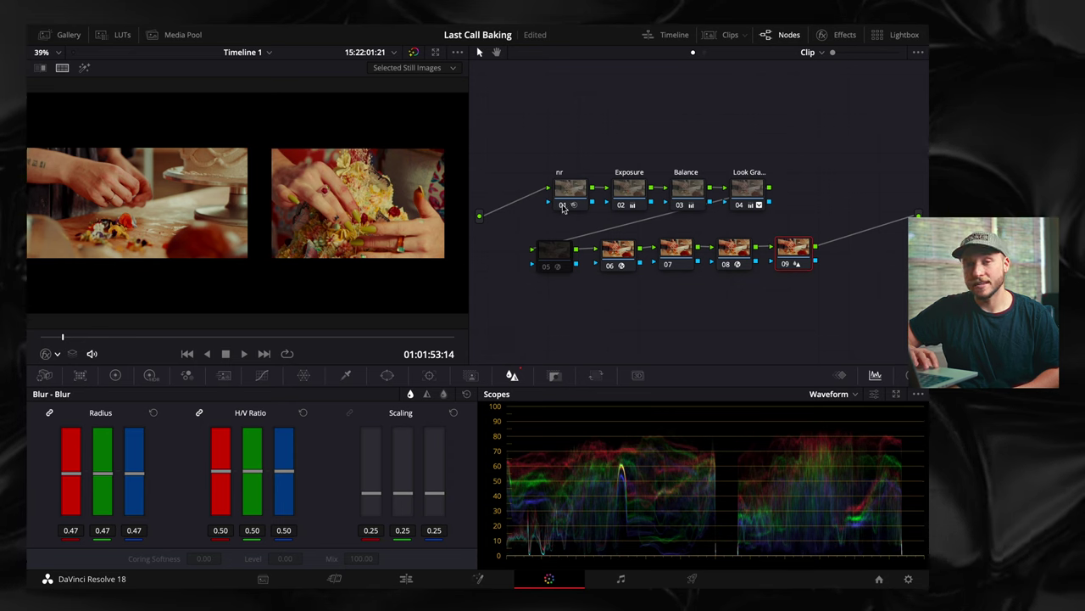
click(562, 206)
Step: Search the effects library for "glo" and add the Glow effect to node 07
click(681, 256)
click(835, 38)
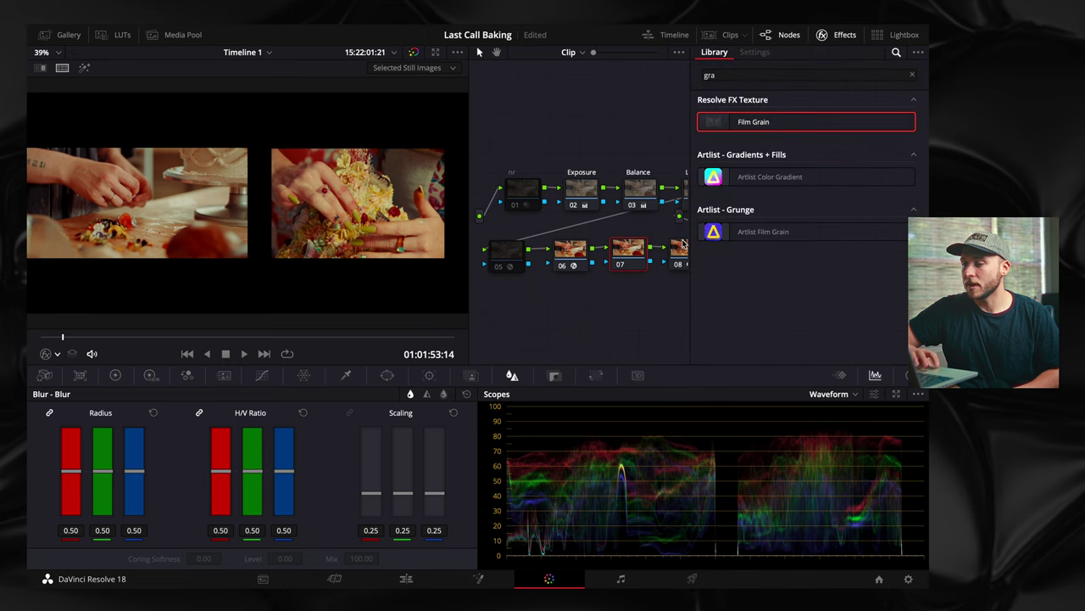
click(910, 77)
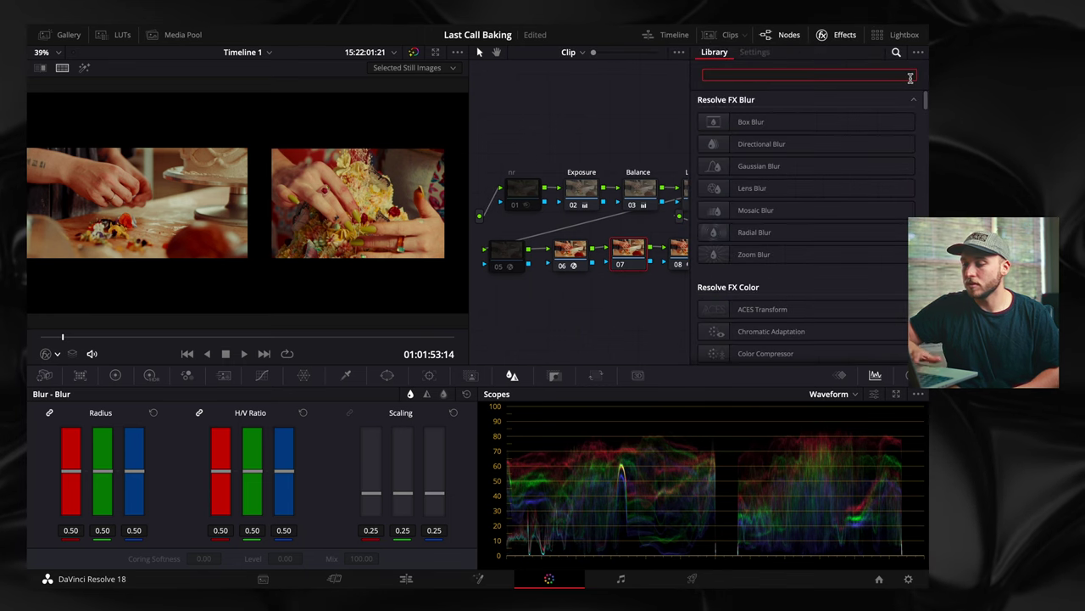
text(glo)
drag(775, 121, 628, 253)
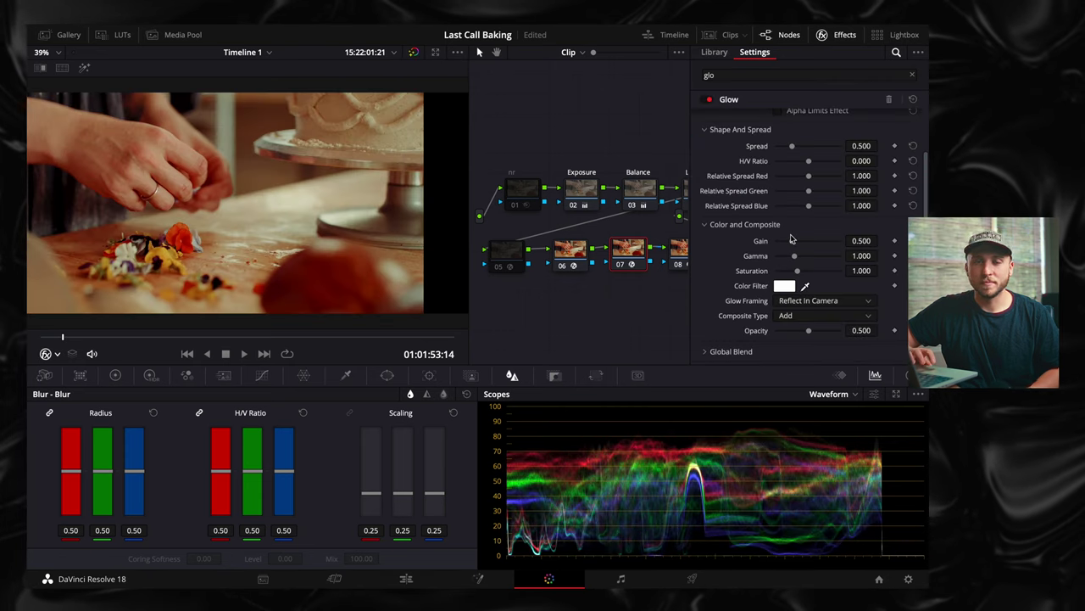
Step: Lower the Glow effect's Shine Threshold to its minimum and set its Composite Type to Softlight
scroll(797, 203, up, 2)
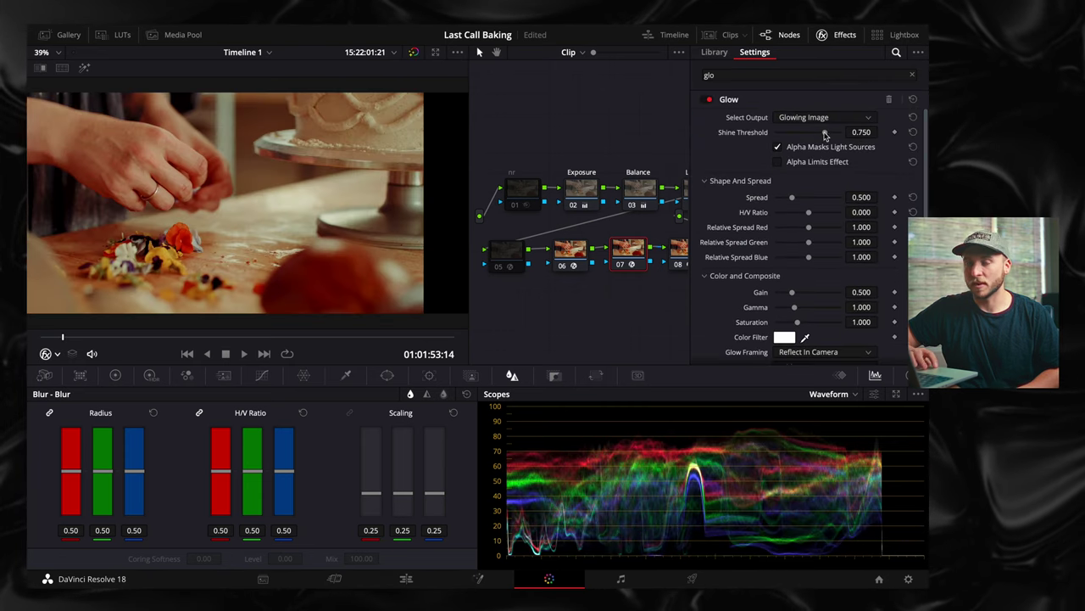
drag(824, 134, 734, 139)
scroll(733, 254, down, 2)
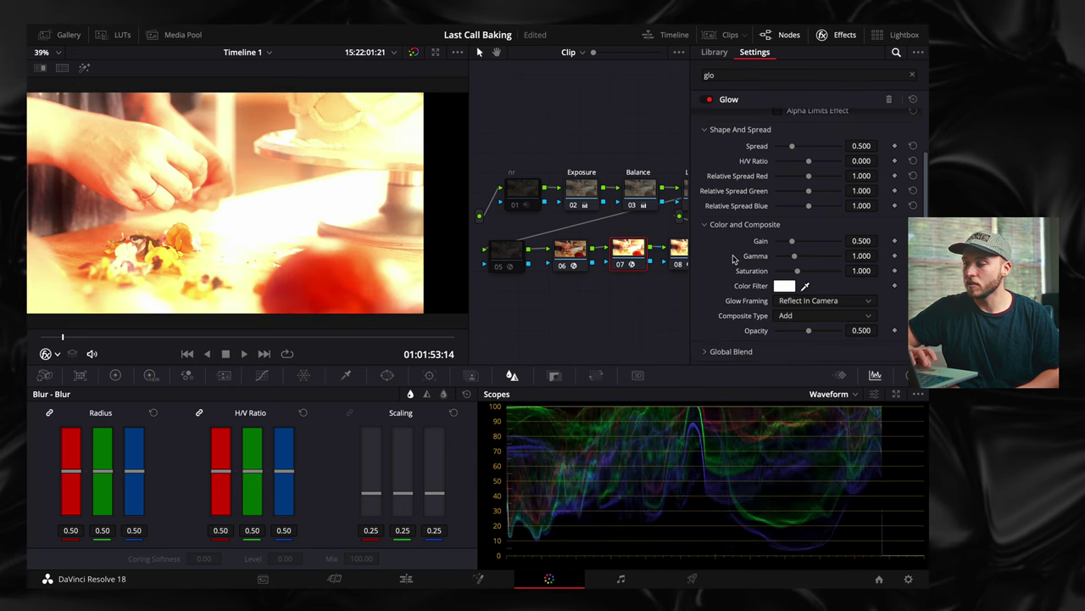
click(794, 316)
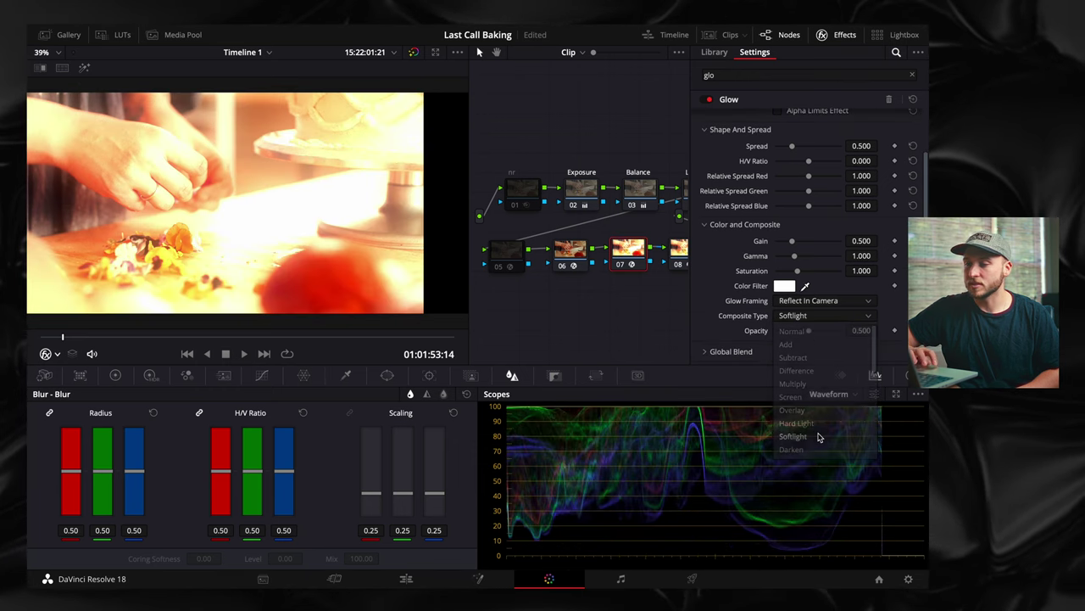
click(794, 436)
Step: Reduce the Glow effect's Global Blend to 0.175 and turn off the side-by-side comparison with the reference still
scroll(744, 293, down, 1)
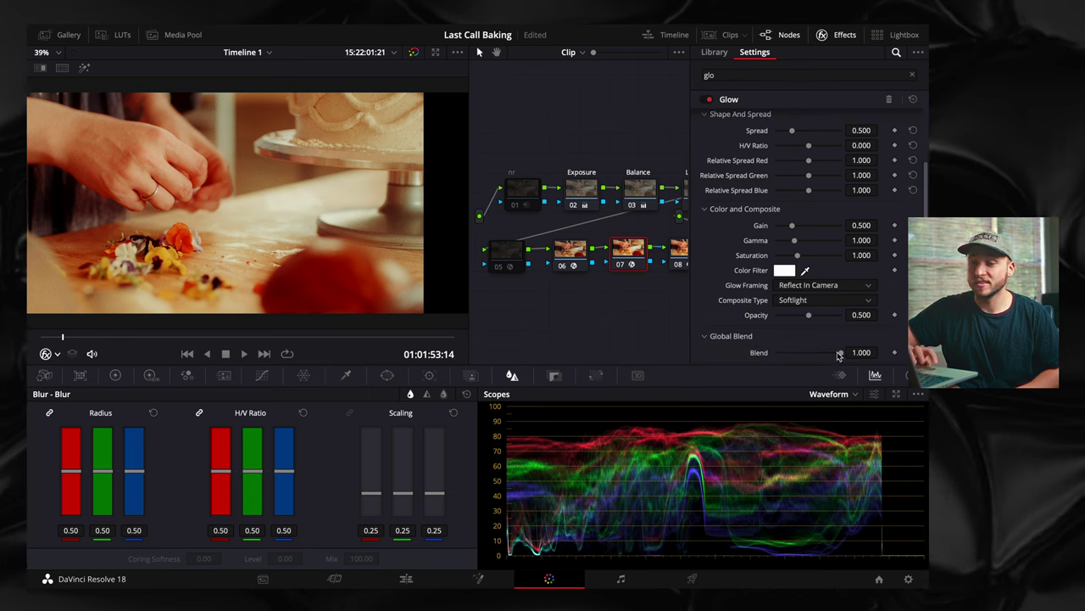
drag(838, 355, 726, 343)
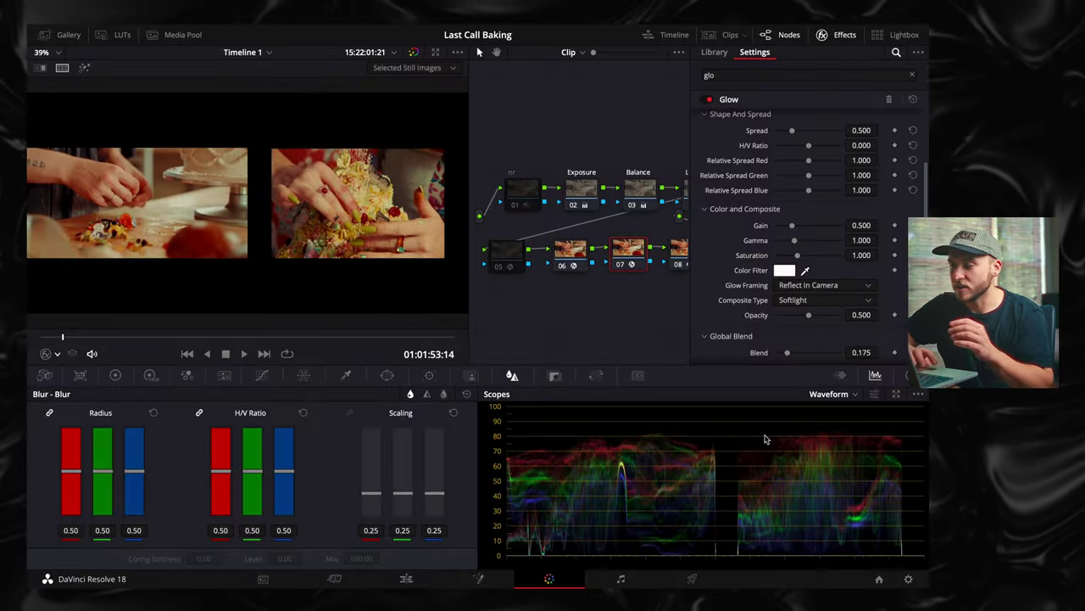
scroll(765, 335, down, 1)
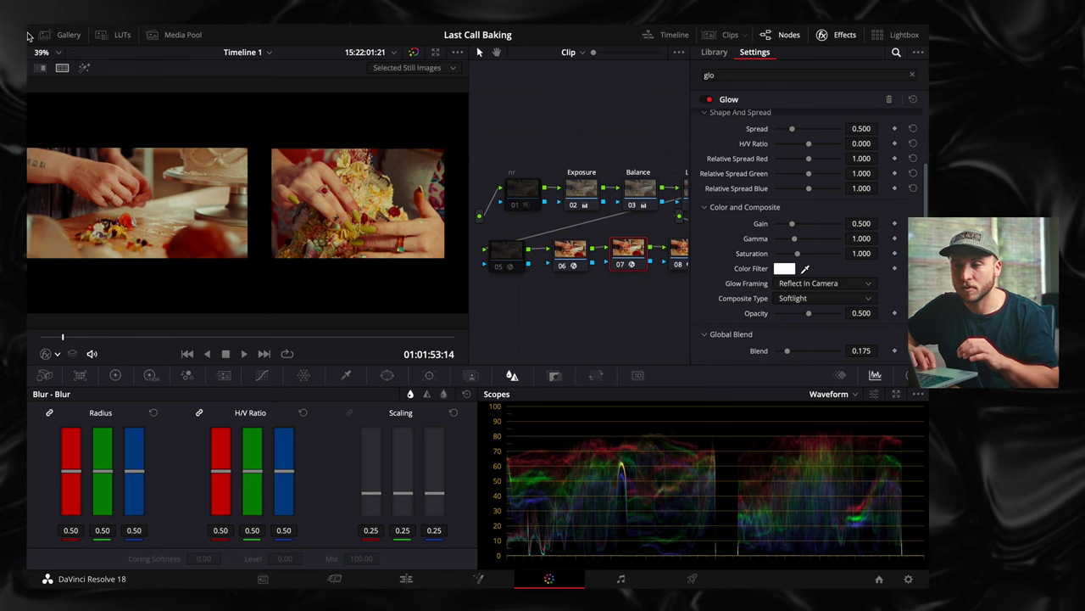
key(ctrl+alt+w)
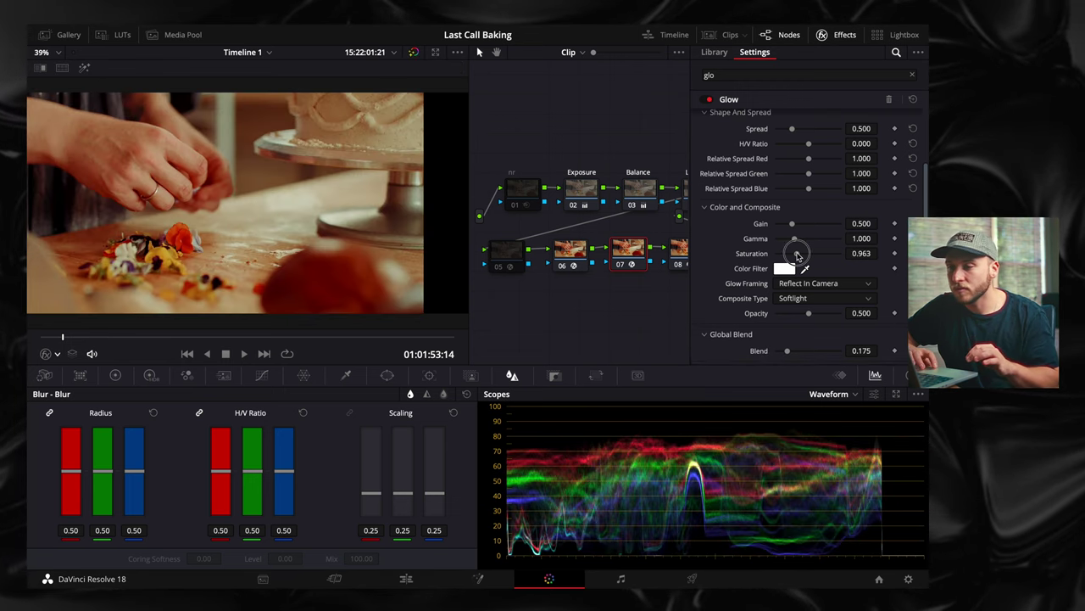
Step: Set the Glow effect's Saturation to 0.002 and compare the shot side by side with the reference still
drag(797, 253, 752, 252)
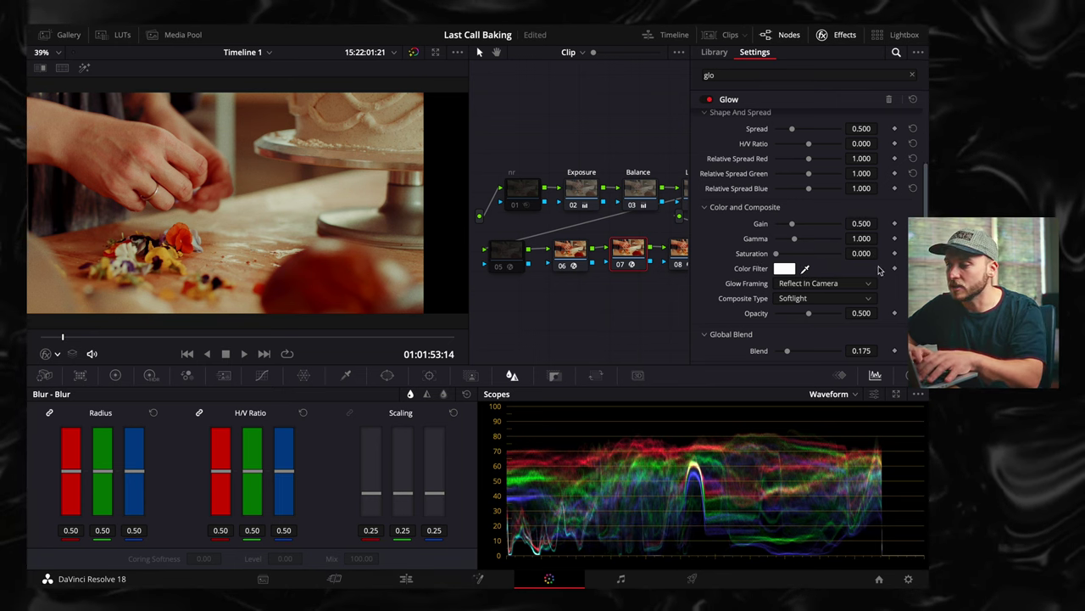
drag(863, 256, 865, 255)
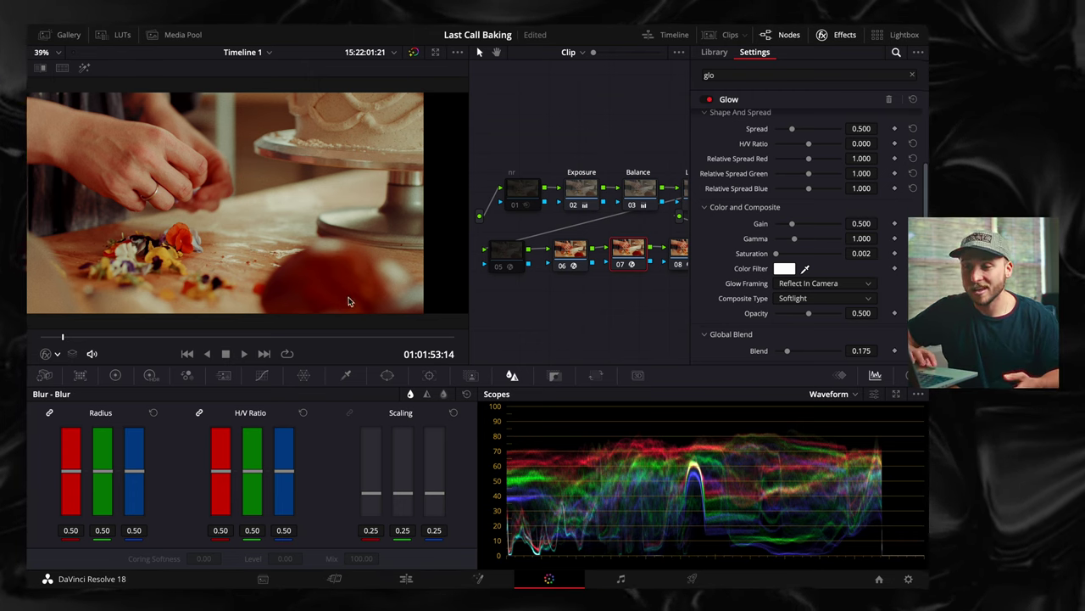
click(63, 68)
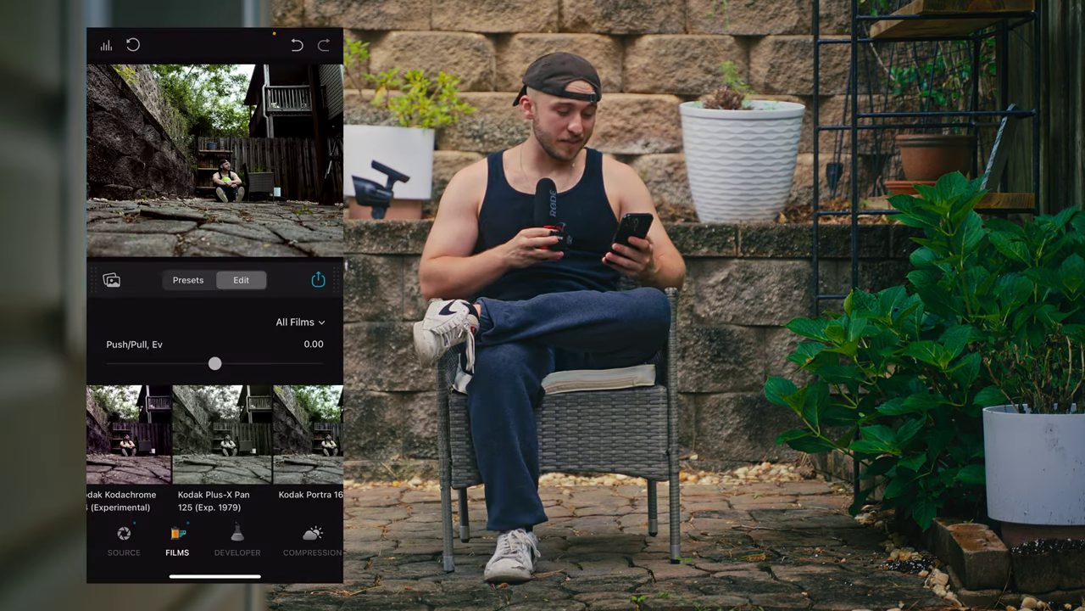
Step: In the mobile film-emulation app, try the Kodak Portra 160, Portra 800 and Portra 400 films on the photo
click(222, 450)
click(308, 450)
scroll(215, 449, right, 3)
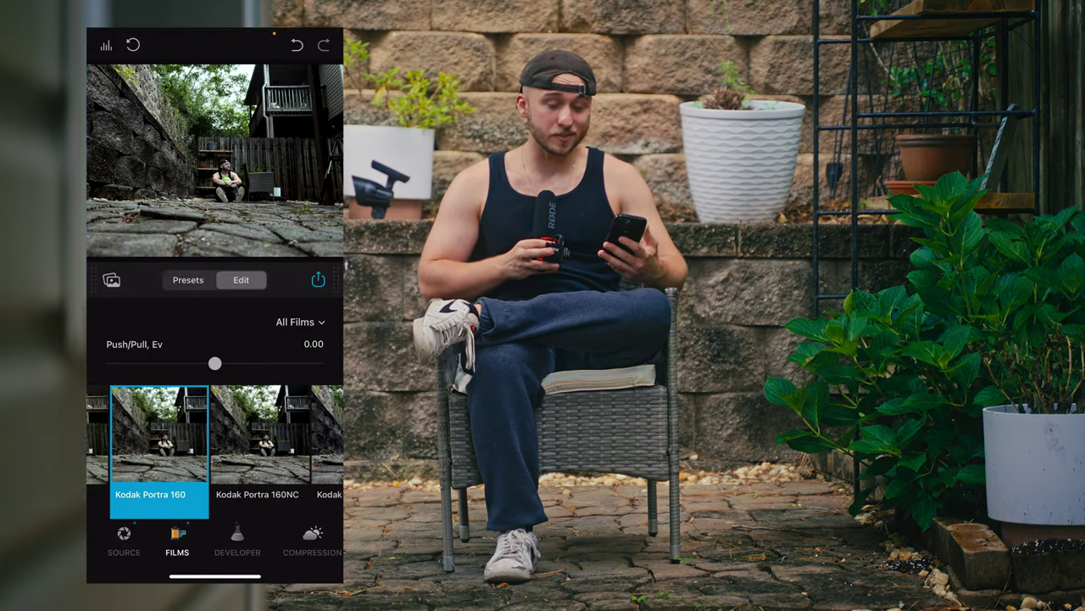
click(302, 449)
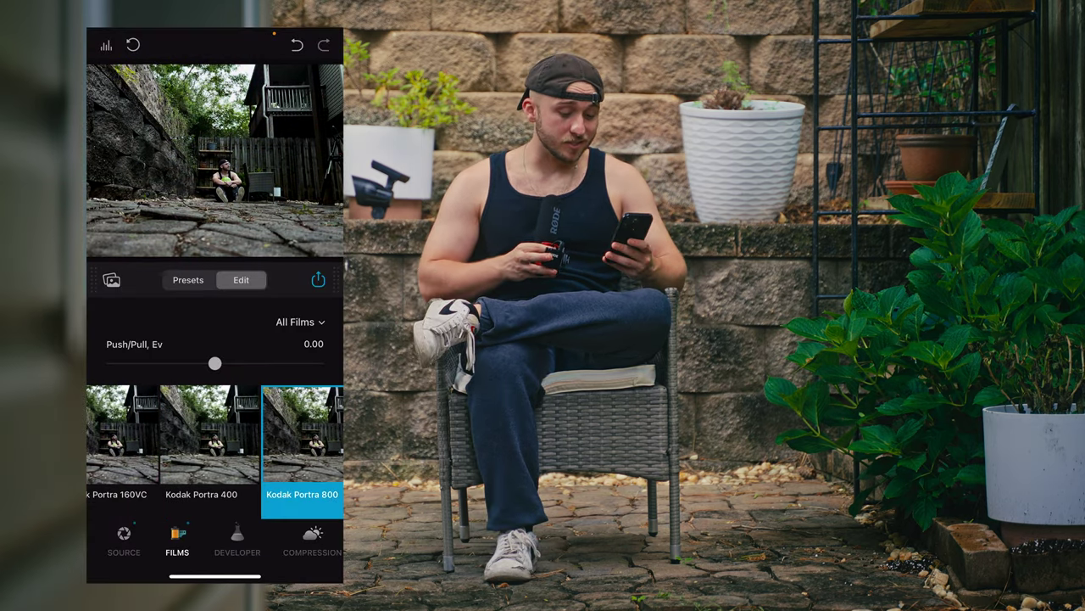
click(210, 450)
scroll(215, 450, right, 4)
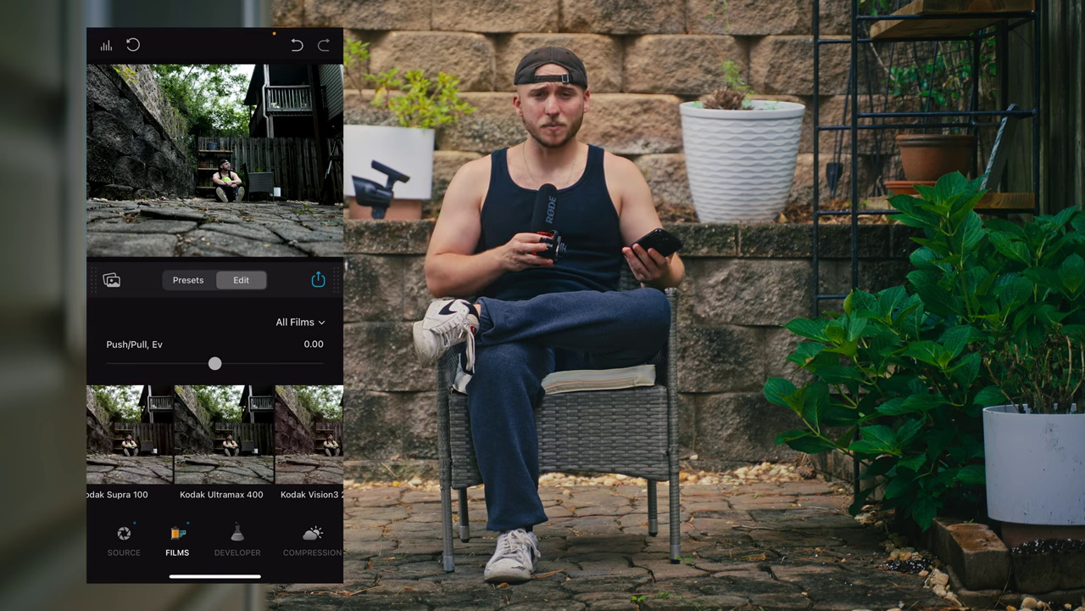
Step: Try the Kodak Vision3 200T, 250D and 500T films on the photo
click(308, 449)
scroll(214, 449, right, 3)
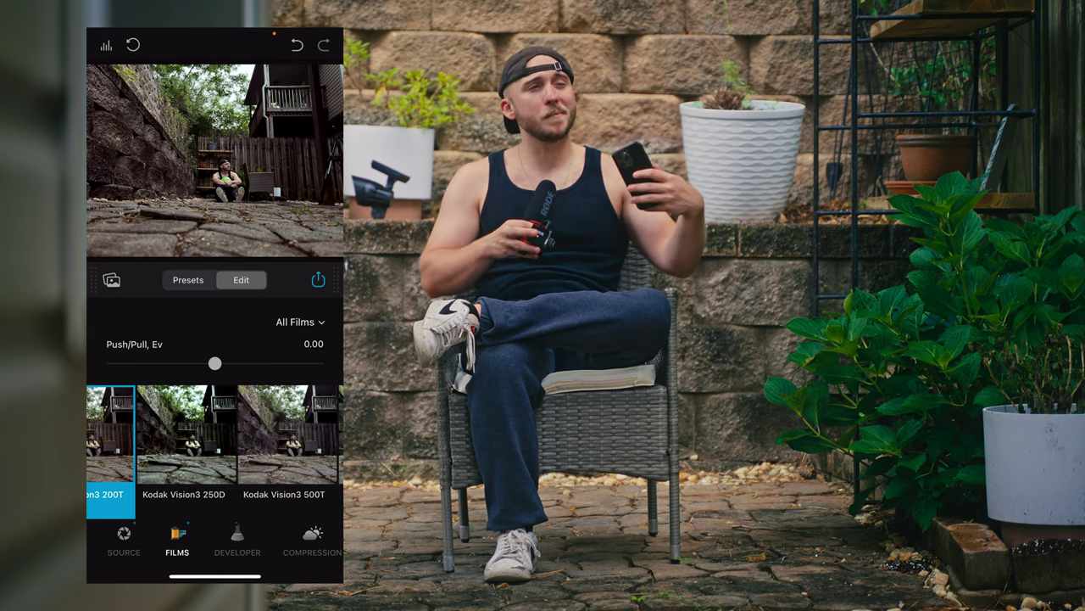
click(187, 441)
click(288, 436)
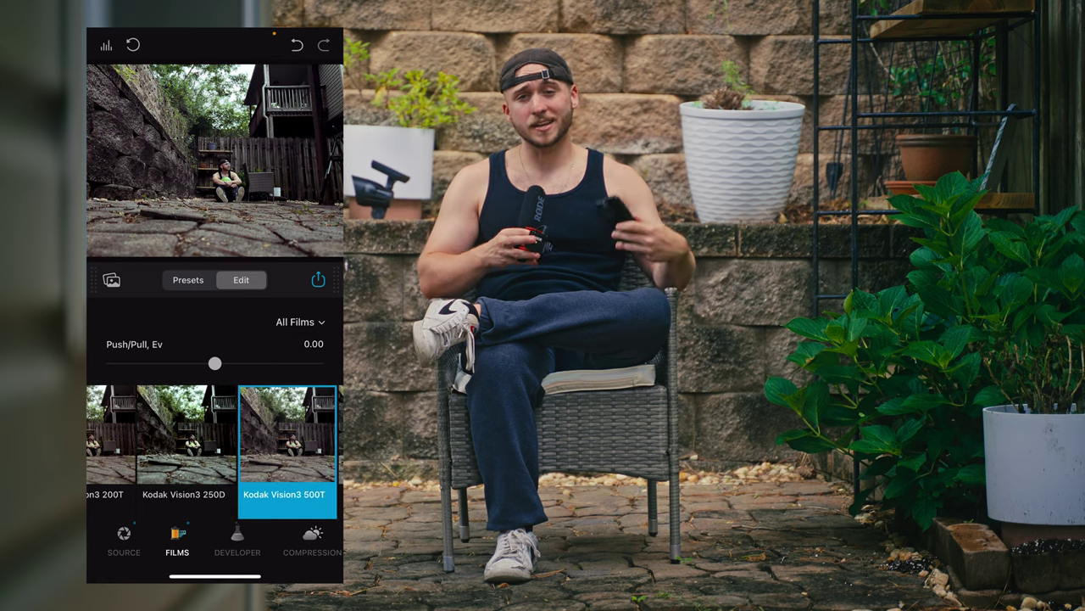
Step: Go back through the Kodak films and apply Kodak Gold 200 to the photo
drag(127, 433, 288, 432)
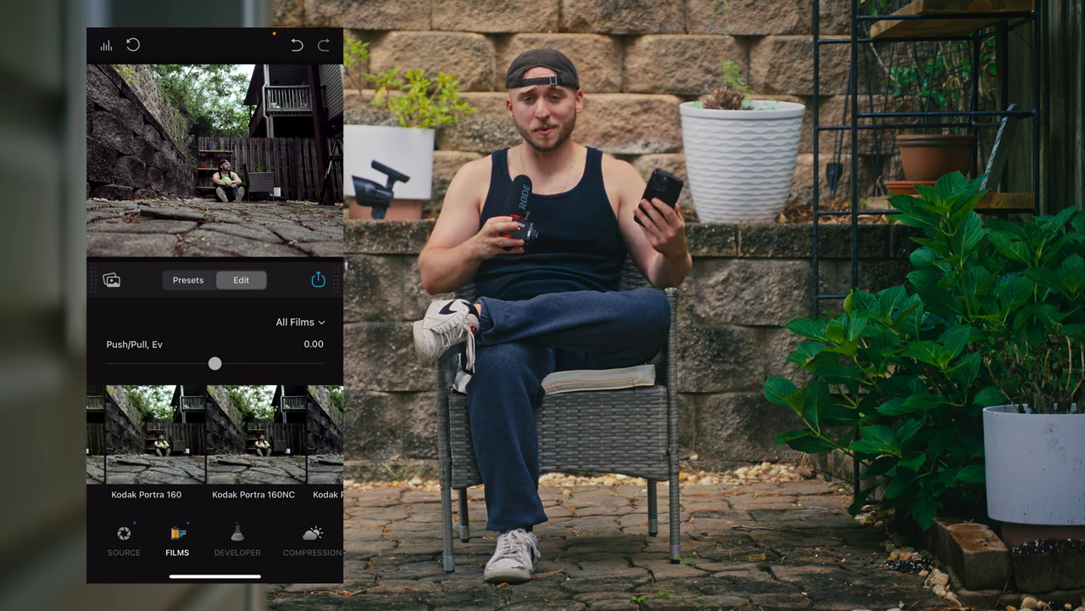
click(168, 441)
drag(136, 432, 322, 432)
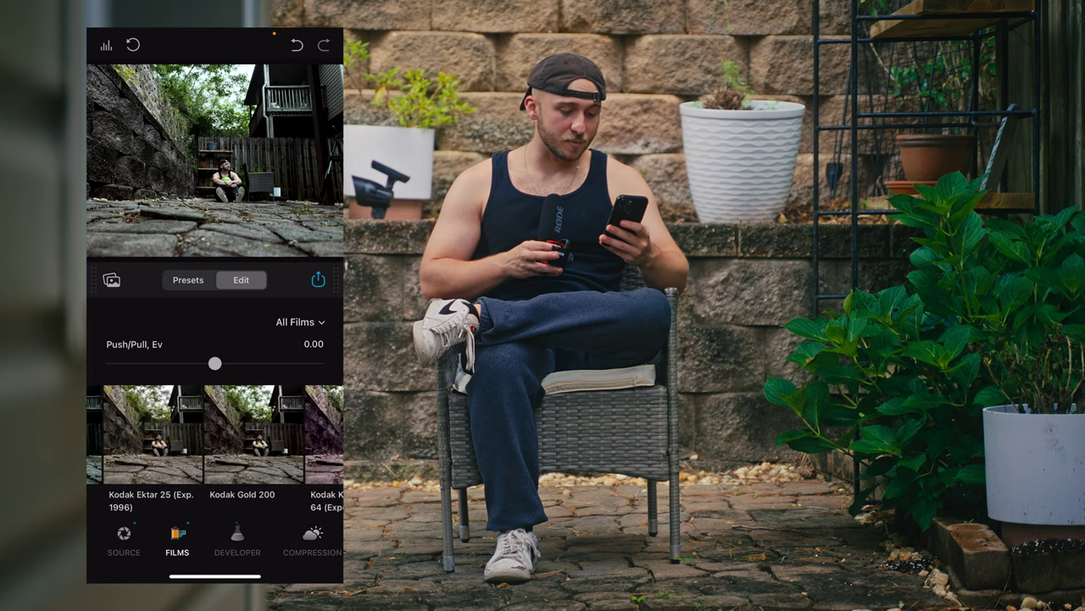
drag(245, 432, 203, 432)
click(210, 450)
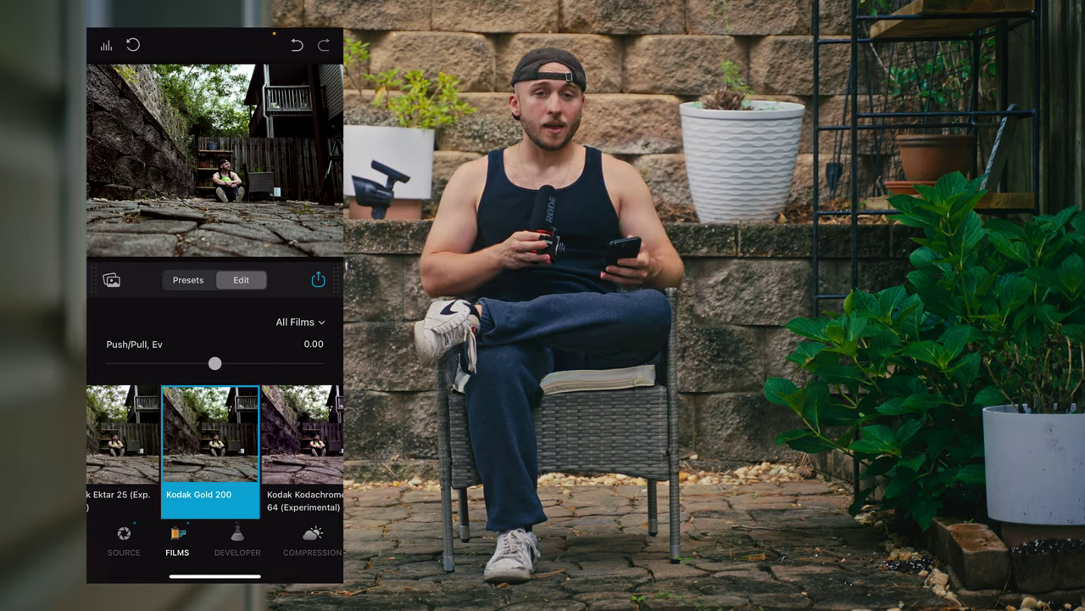
Step: Set the photo's Print profile to Kodak 2383 Print Film
scroll(214, 540, right, 4)
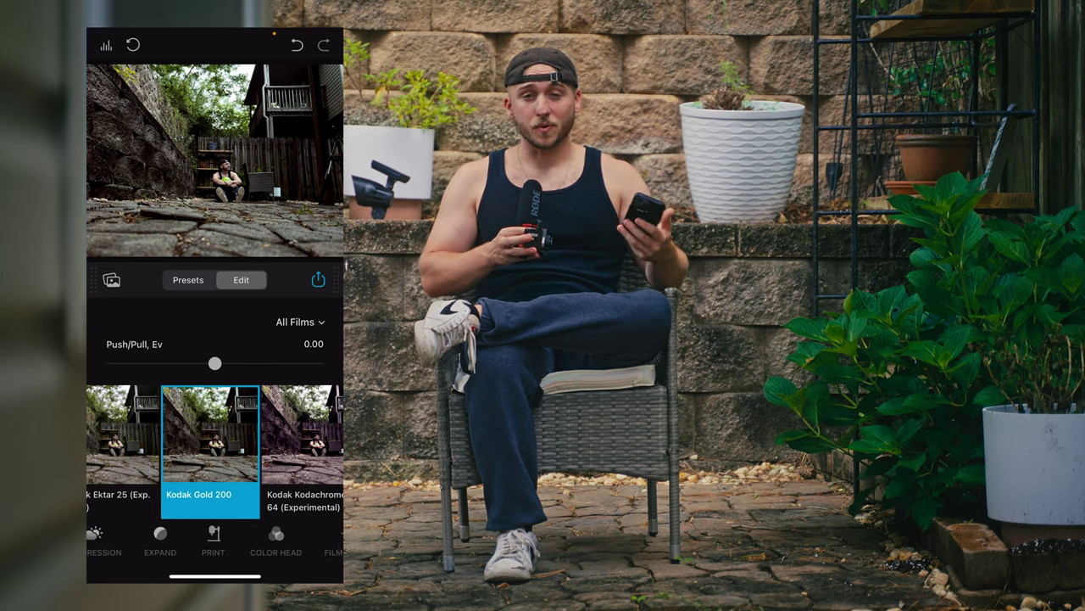
scroll(215, 540, right, 2)
scroll(214, 540, left, 3)
scroll(214, 540, left, 1)
scroll(215, 541, right, 1)
click(221, 541)
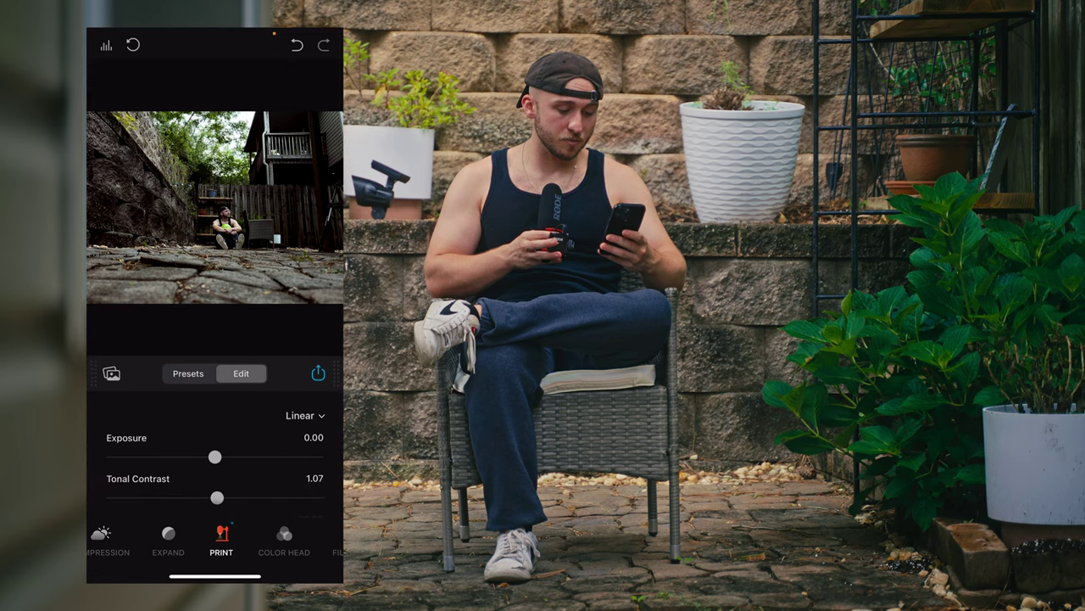
click(304, 415)
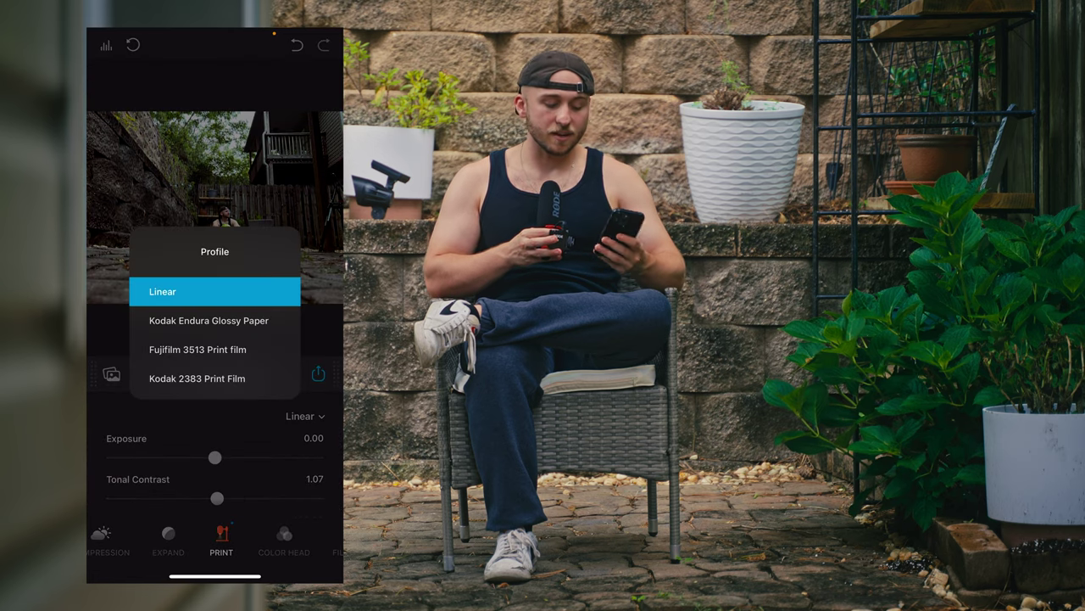
click(196, 378)
click(214, 207)
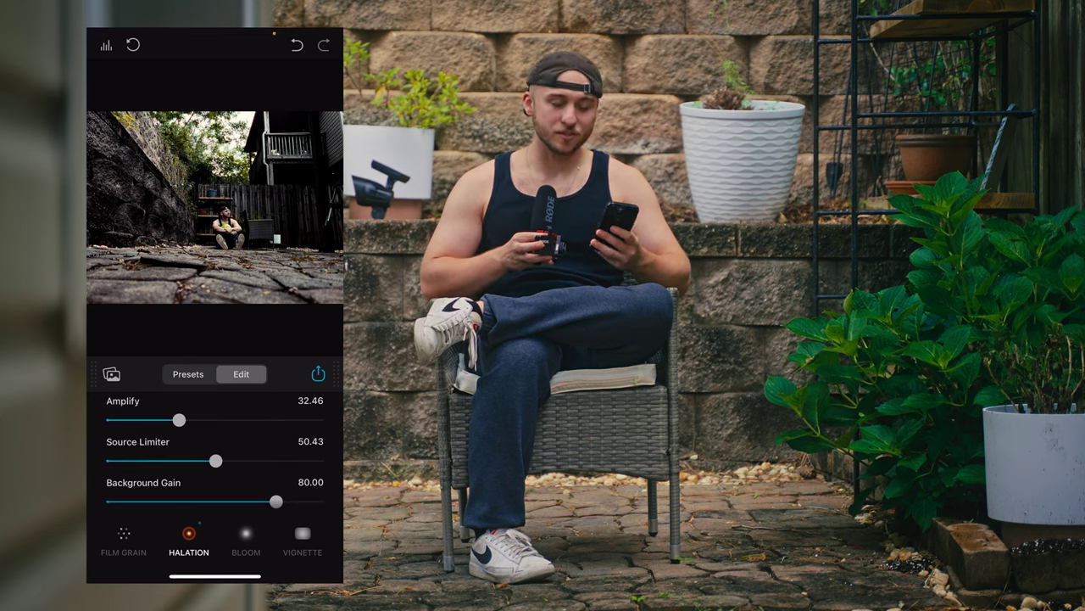
Step: Adjust the photo's Halation to Source Limiter 69.13 and Amplify 15.04
drag(215, 461, 254, 460)
drag(179, 419, 150, 426)
scroll(215, 451, up, 1)
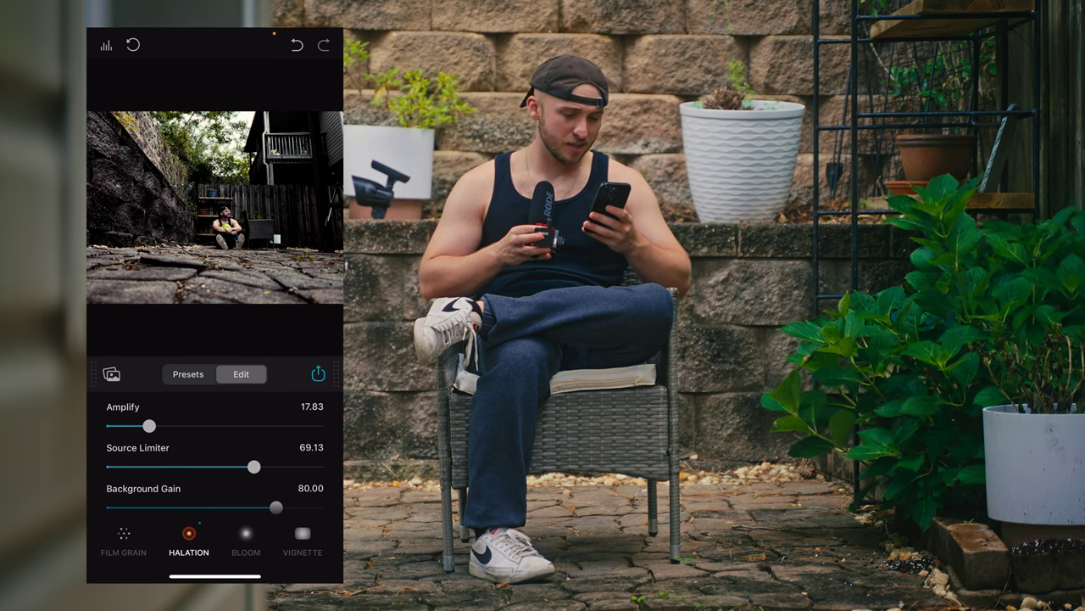
drag(149, 426, 142, 426)
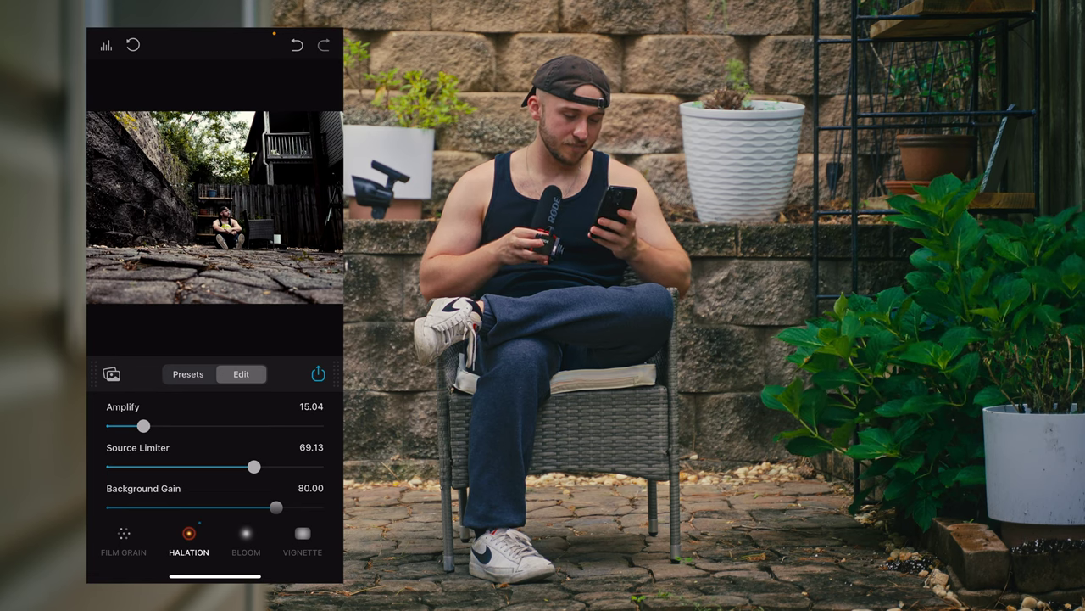
Step: Reduce the photo's Bloom Amplify to 13.59 and look through the remaining Bloom settings
click(246, 539)
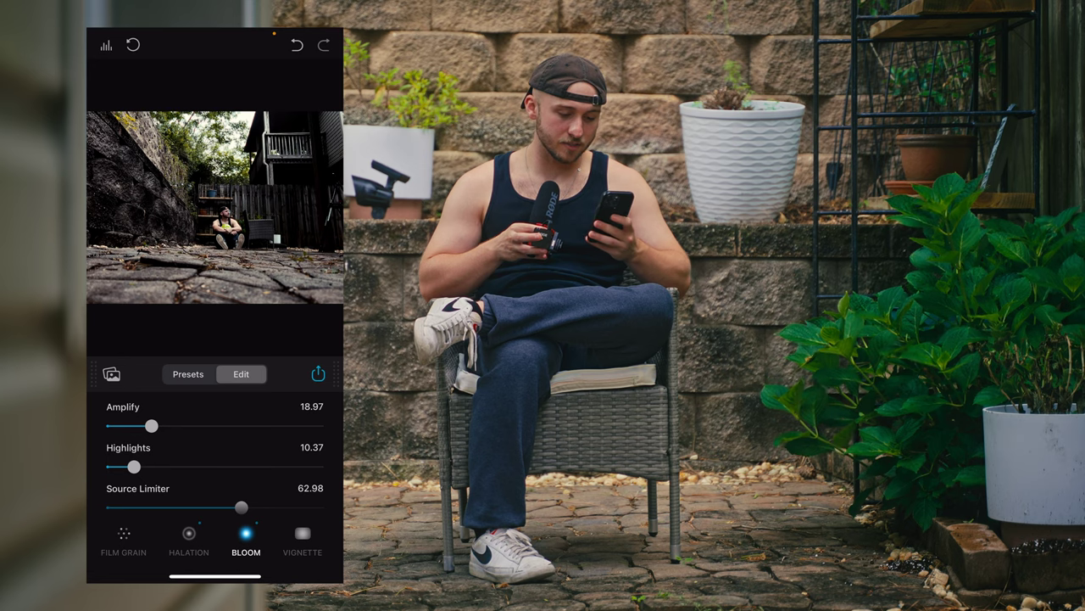
drag(145, 426, 140, 425)
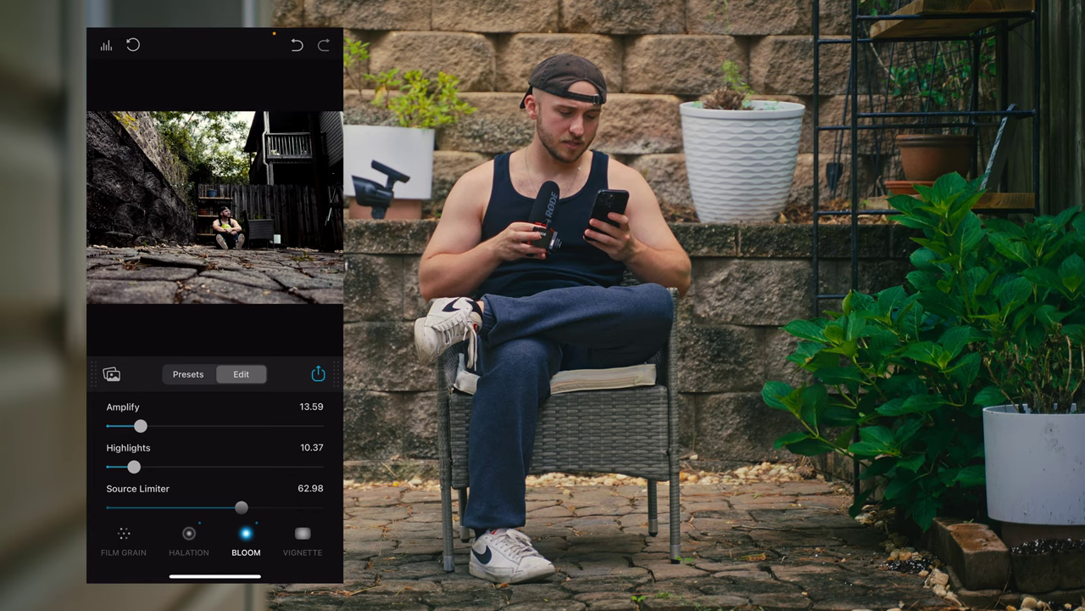
scroll(214, 458, down, 2)
Step: Raise the photo's Color Boost in the Developer settings to 22.36
scroll(214, 540, left, 3)
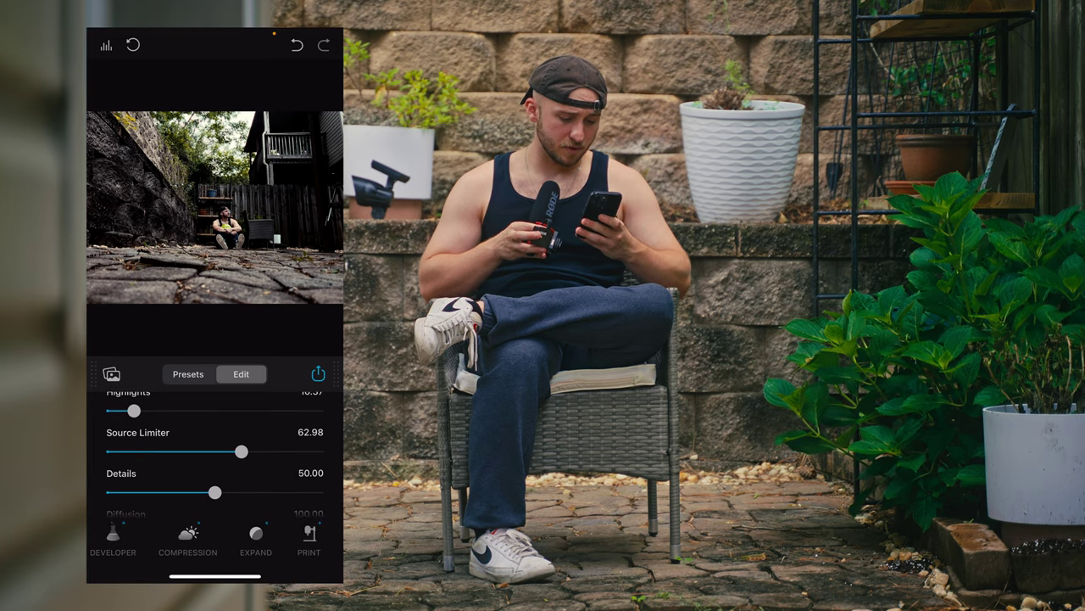
click(113, 538)
drag(215, 492, 237, 492)
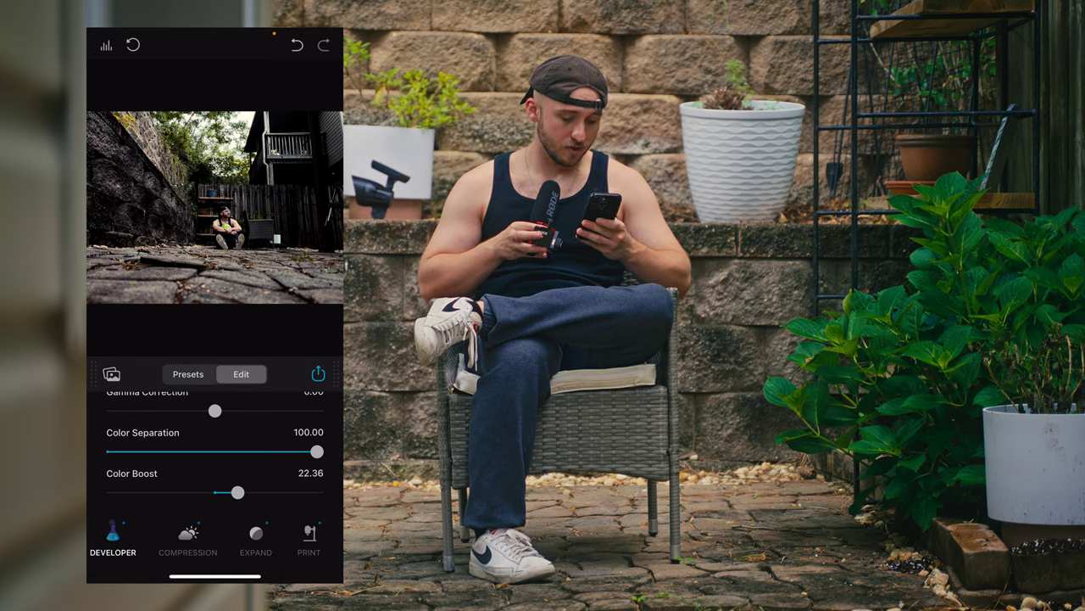
Step: Add film grain to the photo and export the graded result
scroll(215, 542, right, 10)
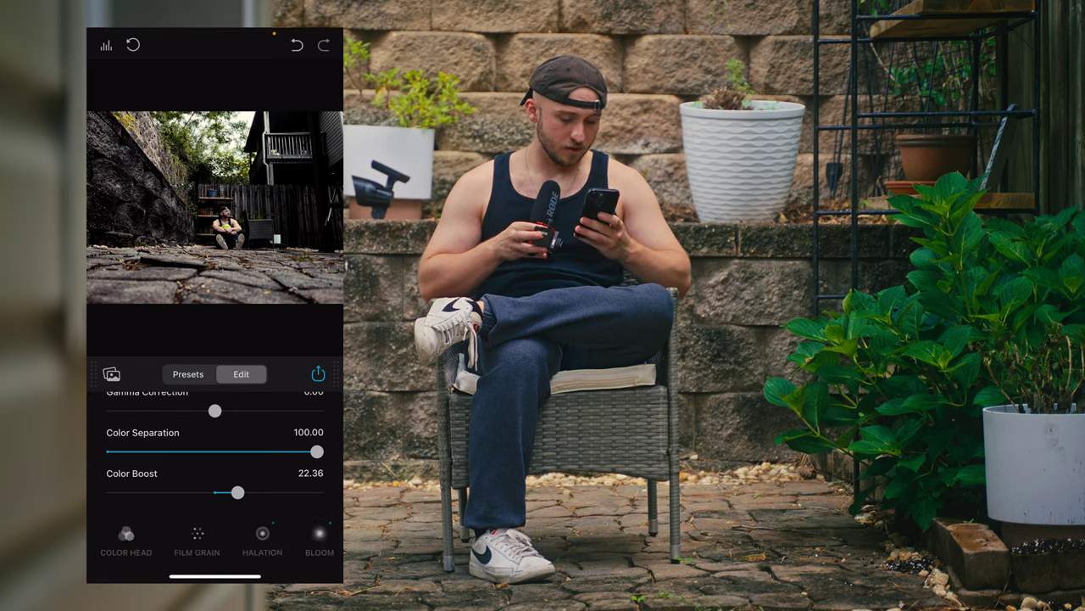
click(145, 539)
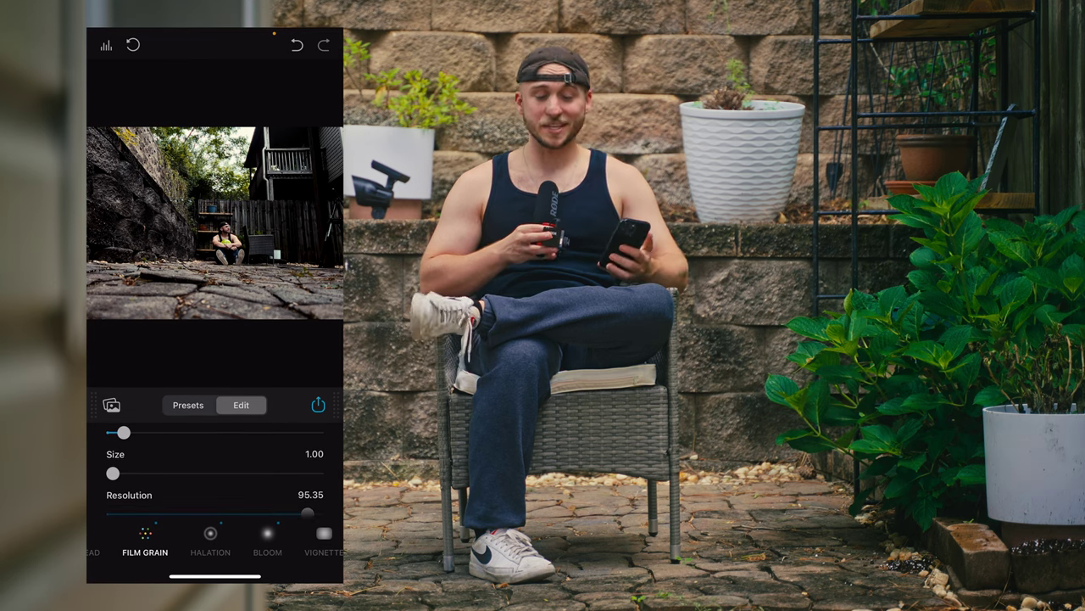
click(317, 405)
click(215, 375)
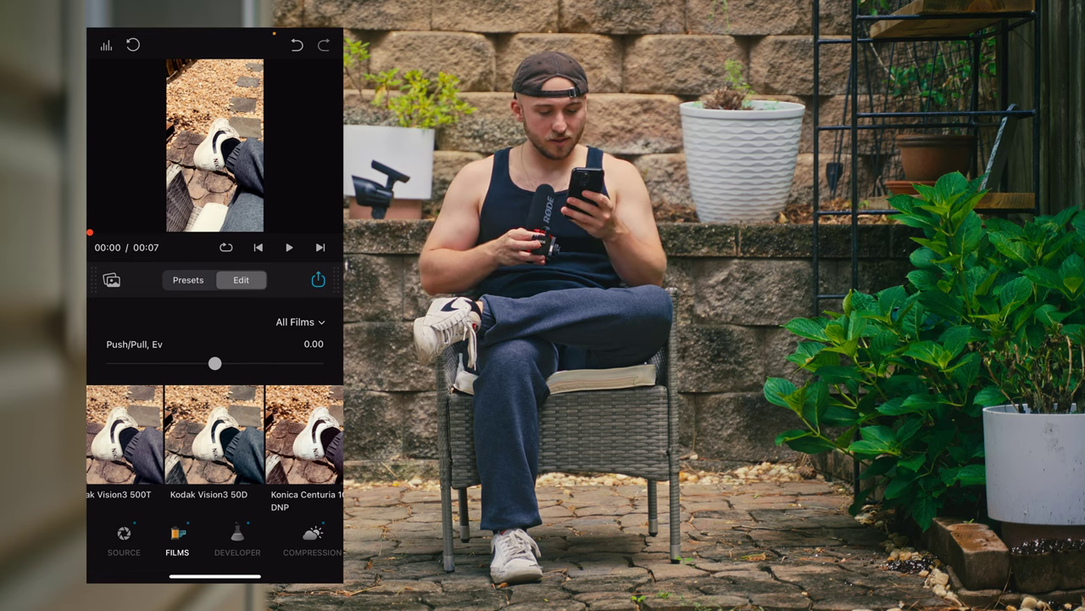
Step: Apply the Kodak Vision3 50D film to the video and expand its Black Point to 3.64 and White Point to 111.30
click(214, 450)
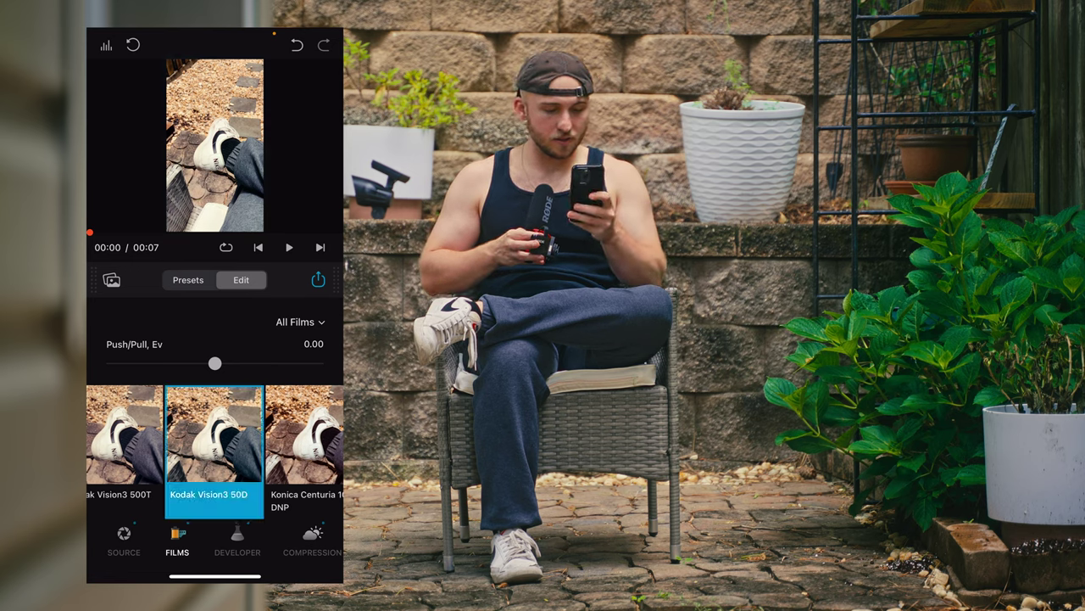
drag(255, 540, 190, 540)
click(315, 541)
drag(278, 466, 298, 467)
drag(196, 426, 210, 426)
Step: Set the video's Halation Amplify to 22.78, then open its Bloom settings
drag(315, 540, 109, 540)
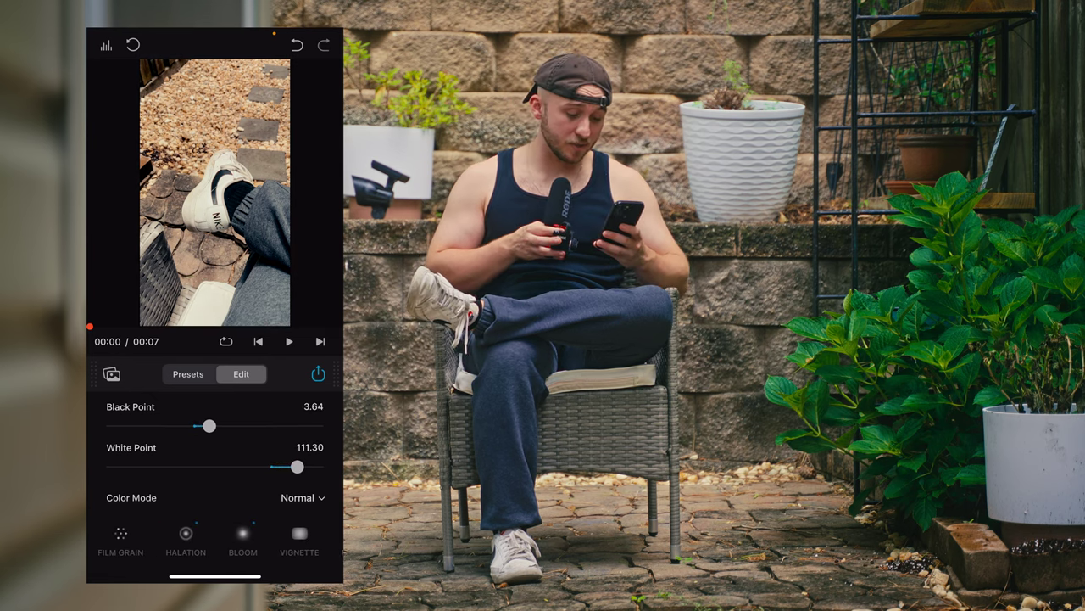
click(189, 540)
mouse_move(144, 425)
mouse_down()
mouse_move(183, 425)
mouse_move(164, 425)
mouse_up()
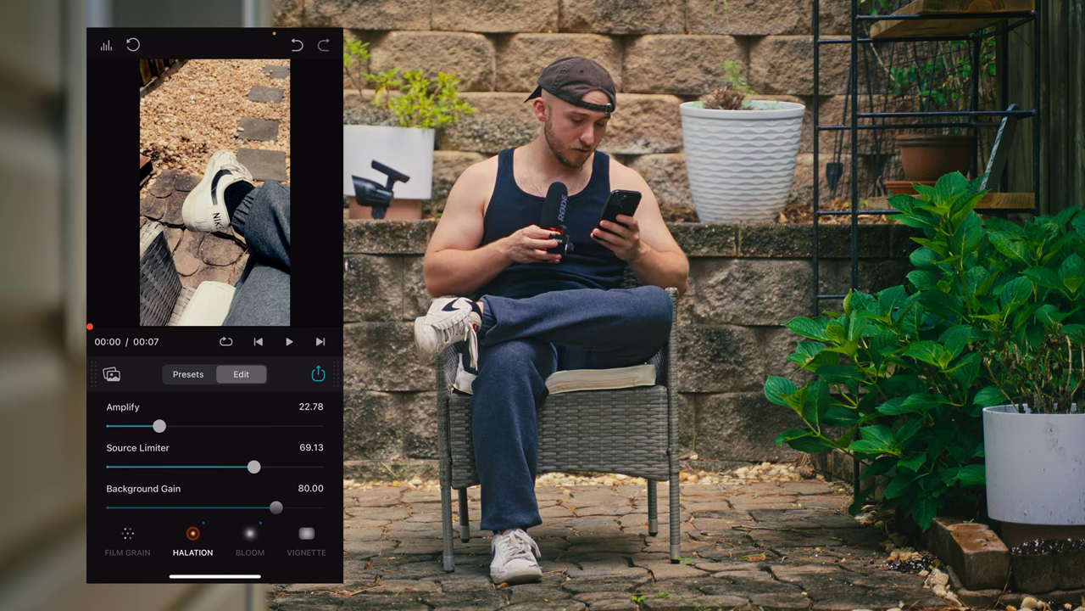
click(249, 539)
drag(250, 539, 141, 539)
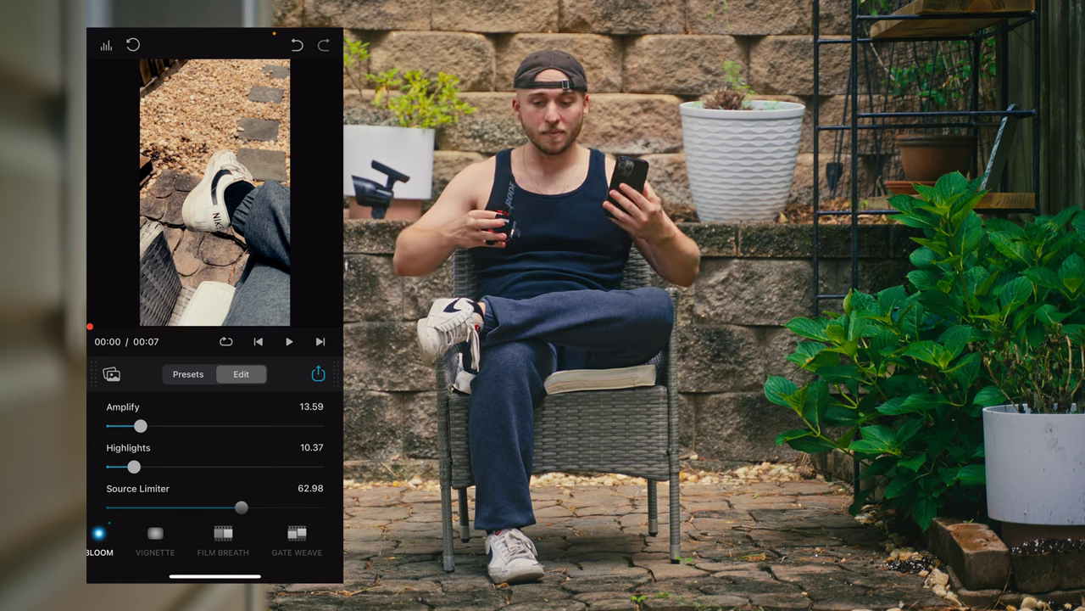
Step: Turn on Gate Weave and Film Breath for the video, then play the clip to check the frame movement
click(297, 539)
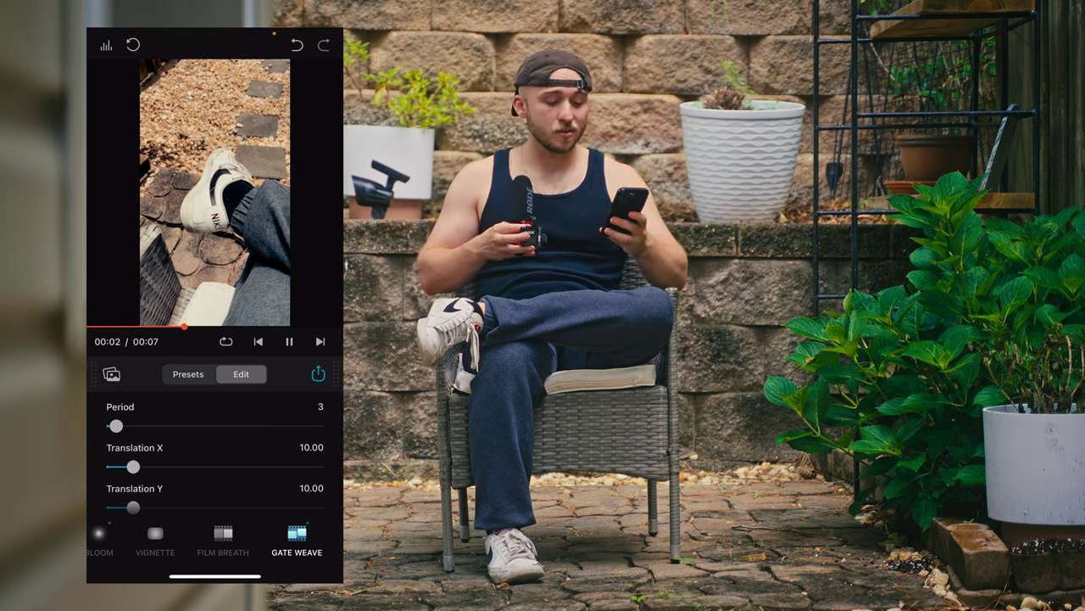
click(289, 341)
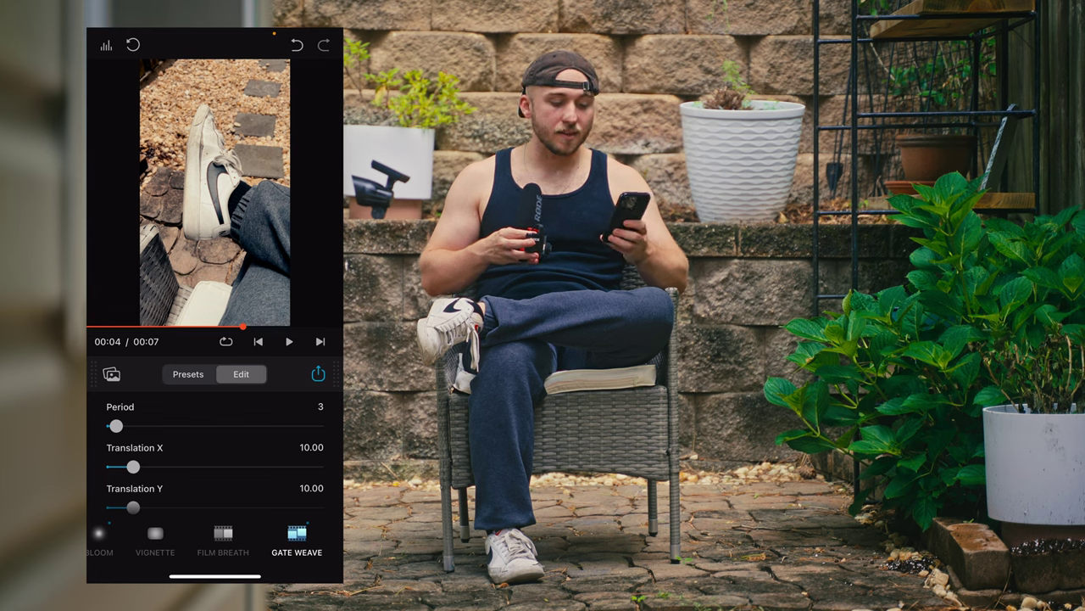
click(223, 541)
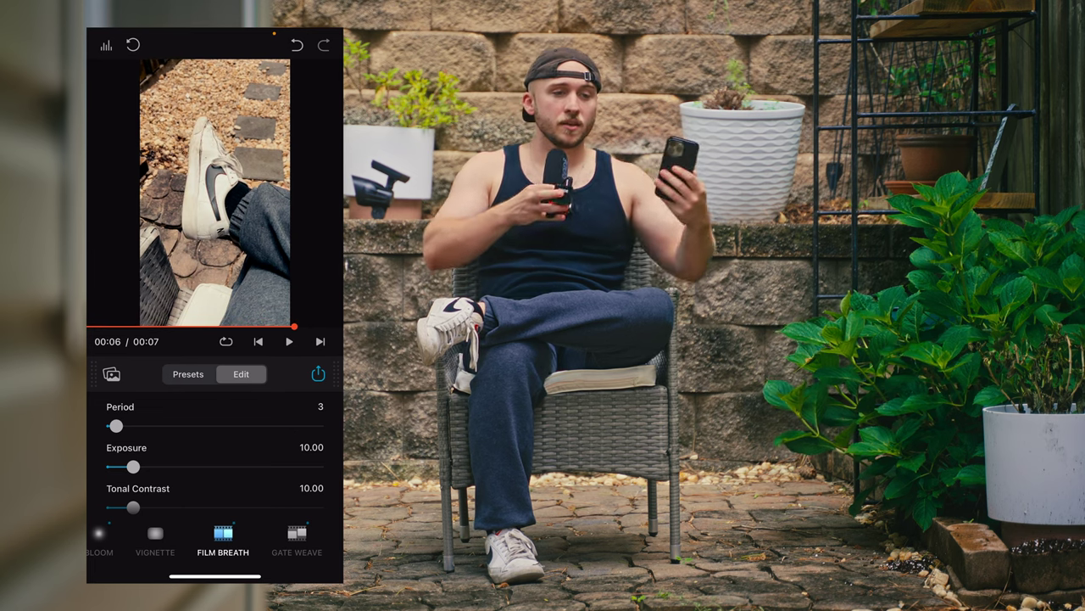
click(297, 540)
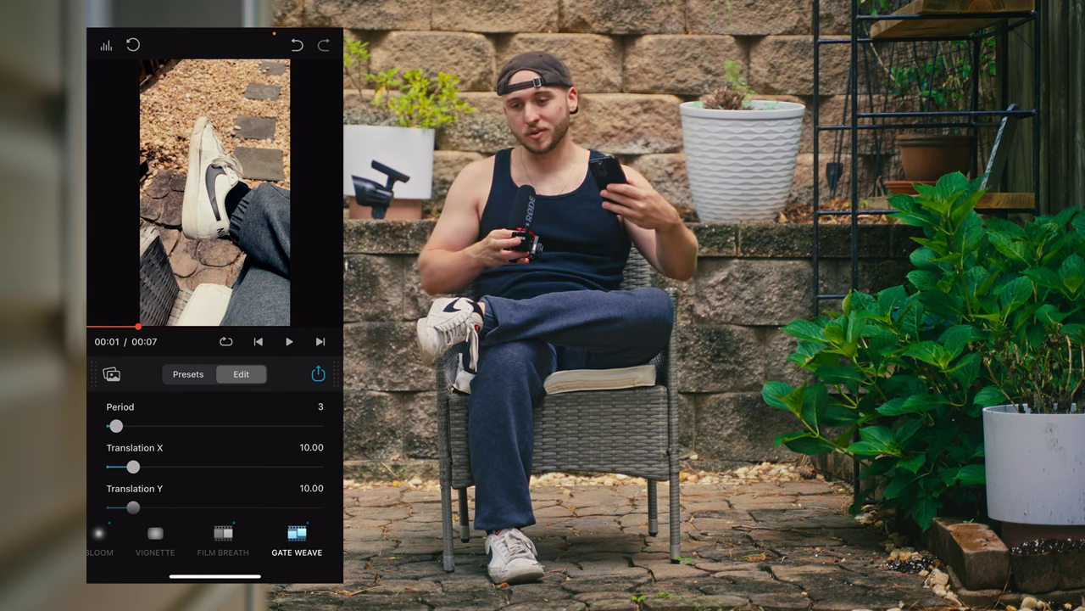
click(290, 341)
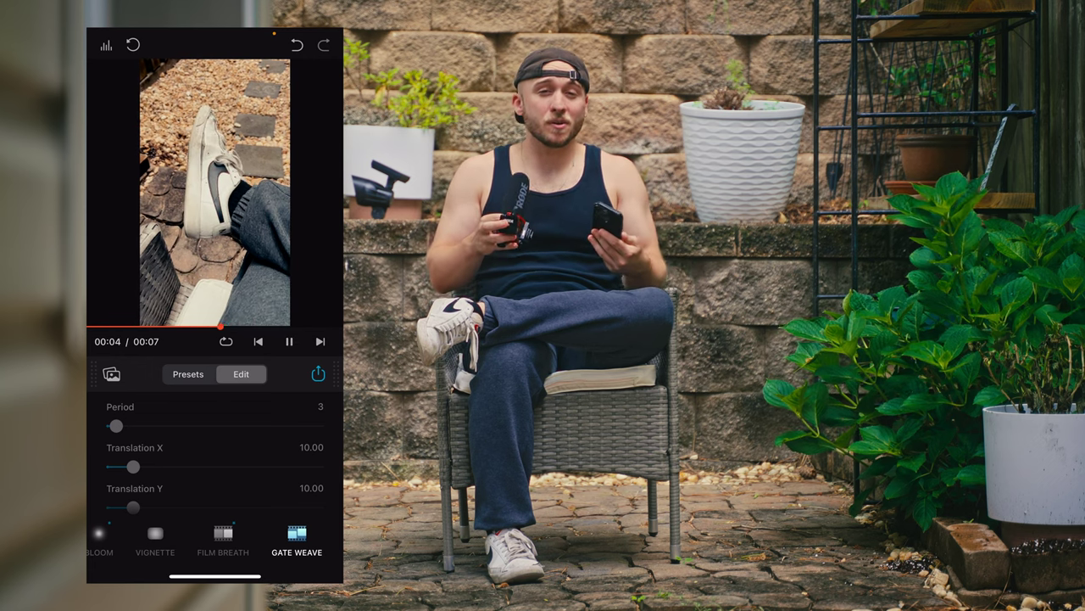
click(289, 341)
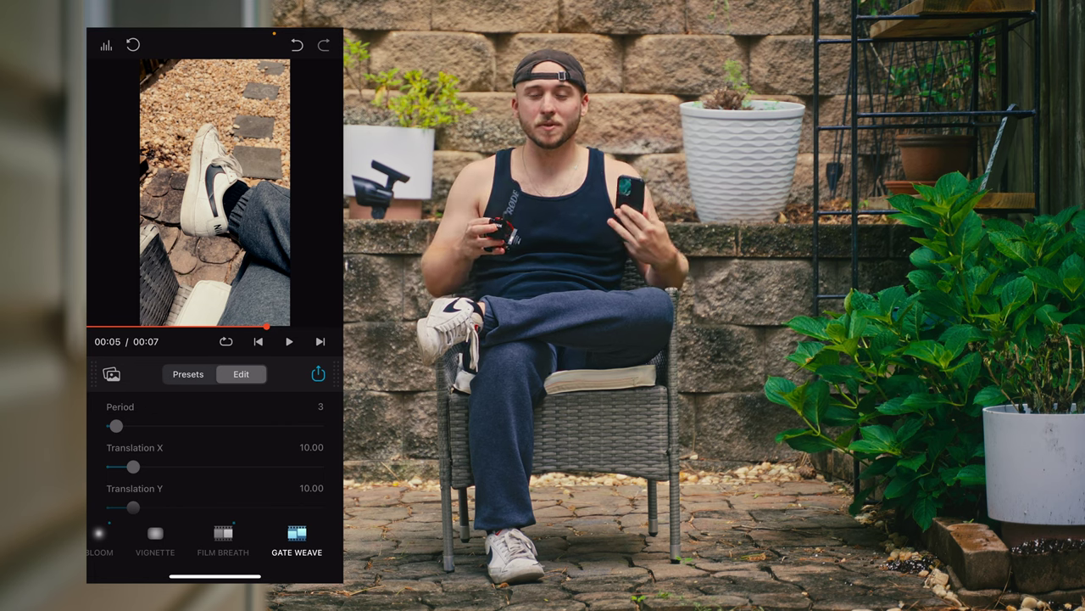
Step: Set the Film Breath Color to 36.34 and its Period to 52, then play the clip to preview the effect
click(223, 539)
scroll(215, 454, down, 2)
drag(134, 477, 164, 476)
scroll(215, 453, up, 2)
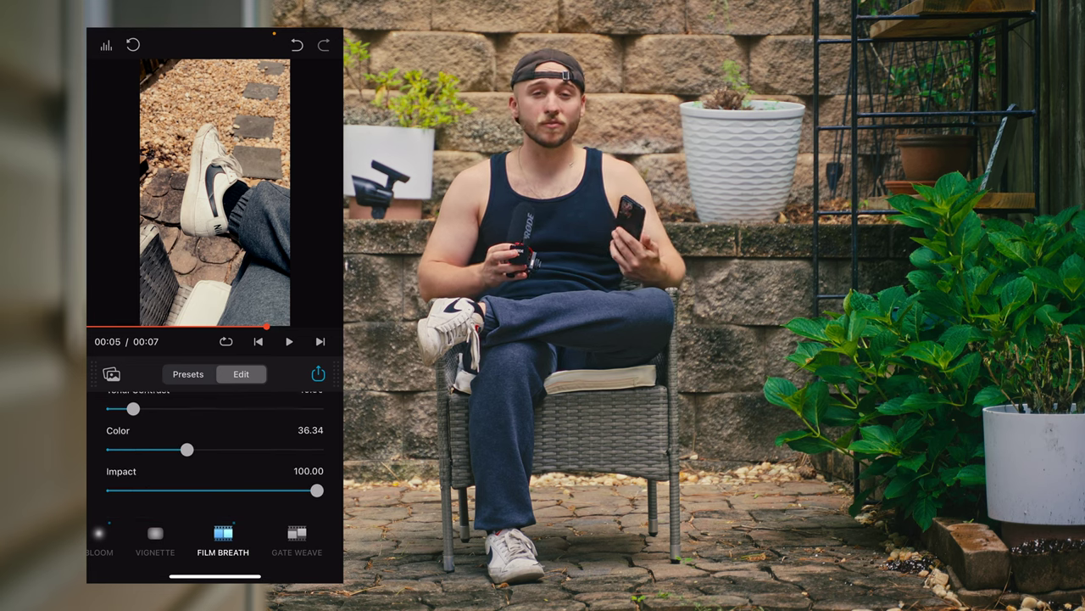
drag(117, 420, 201, 421)
click(289, 341)
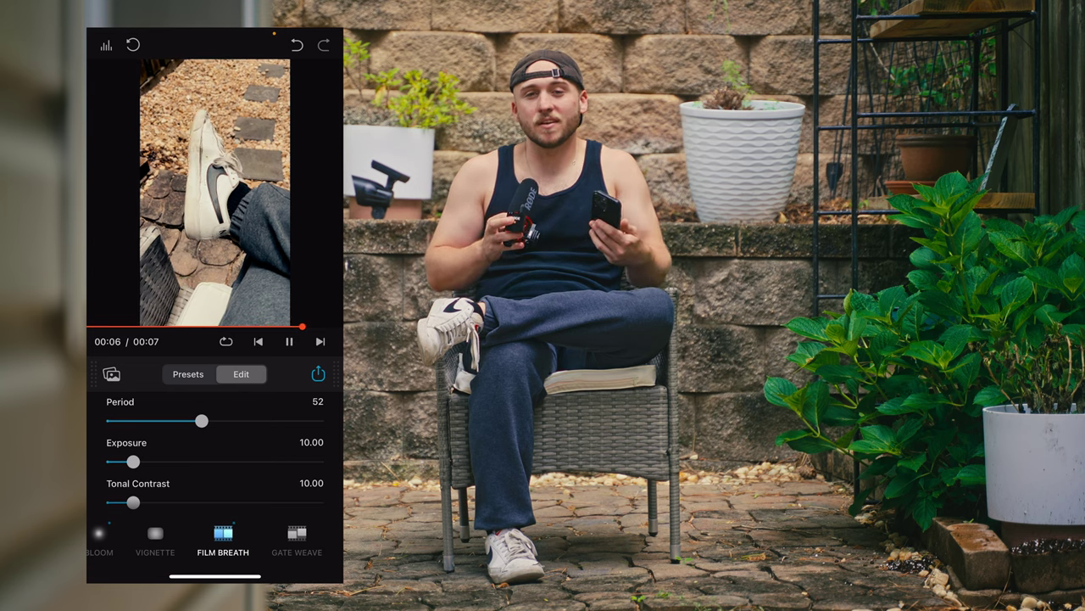
Step: Raise the Film Breath Exposure to 50.21 and replay the clip from the beginning
scroll(215, 454, down, 1)
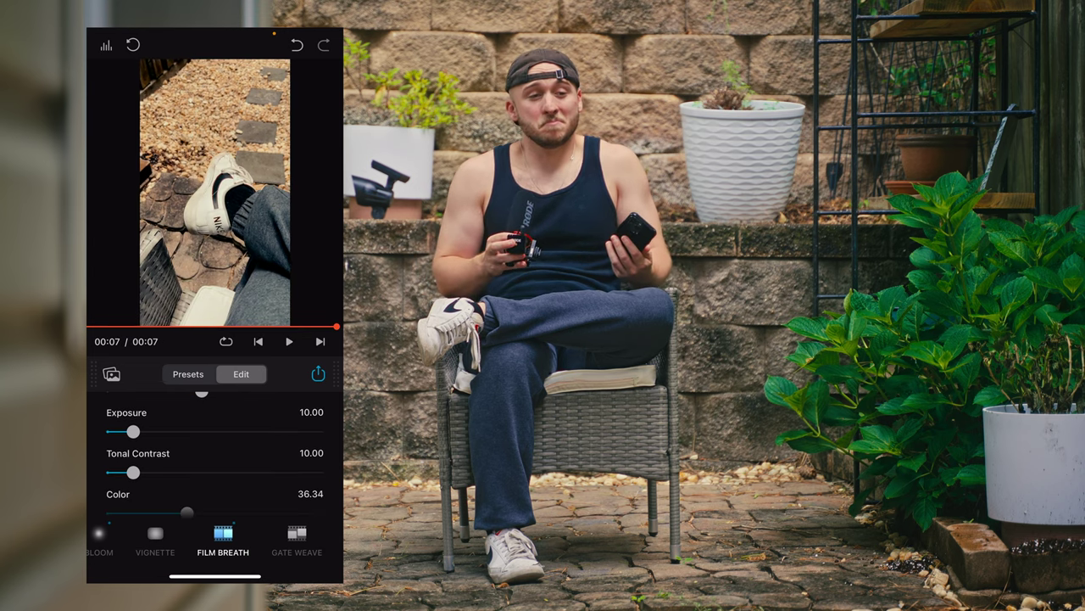
drag(133, 432, 215, 431)
drag(337, 326, 104, 325)
click(290, 341)
scroll(215, 454, up, 1)
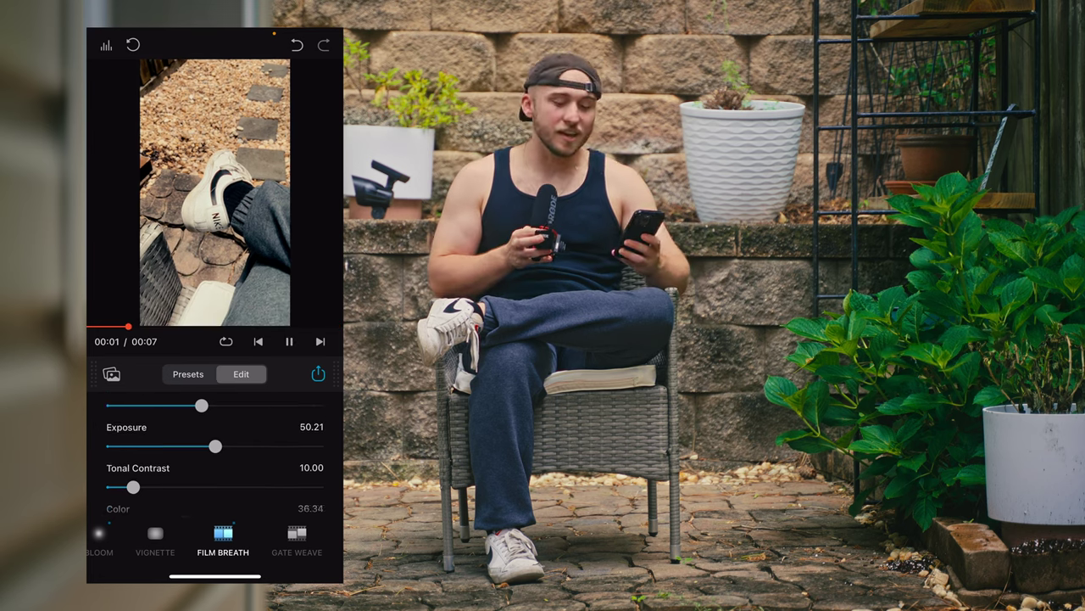
Step: Pause the playback, raise the Film Breath Period to 103 and play the clip again to check the flicker
click(289, 341)
drag(201, 426, 289, 426)
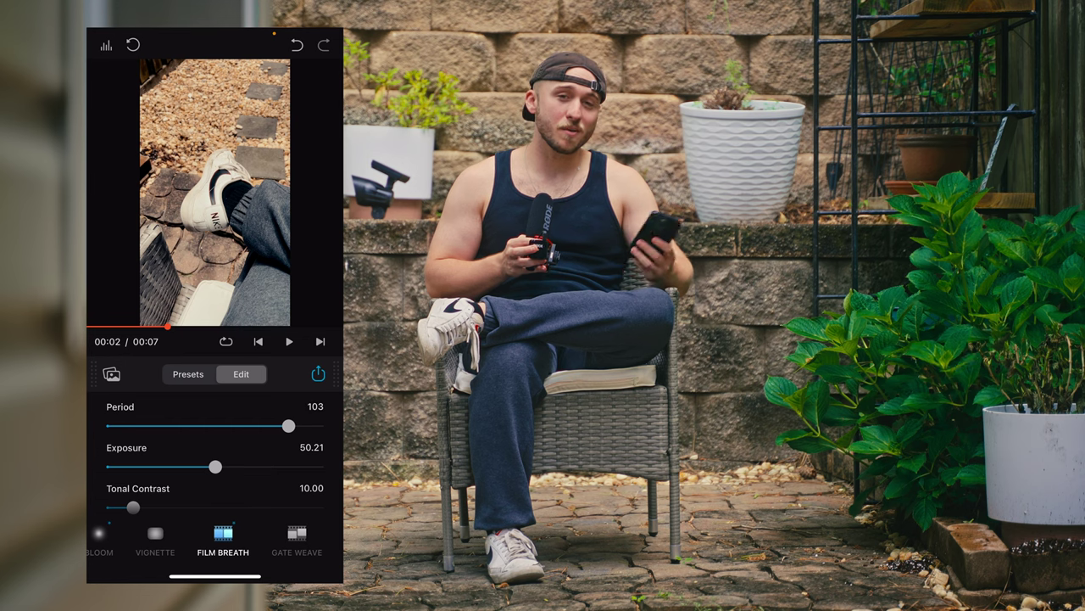
click(289, 340)
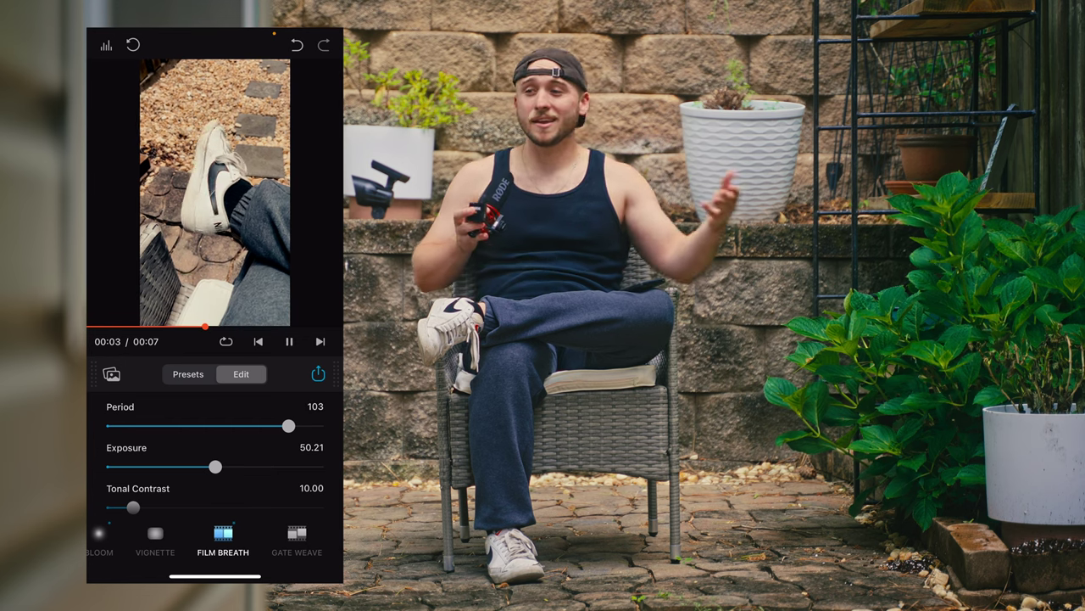